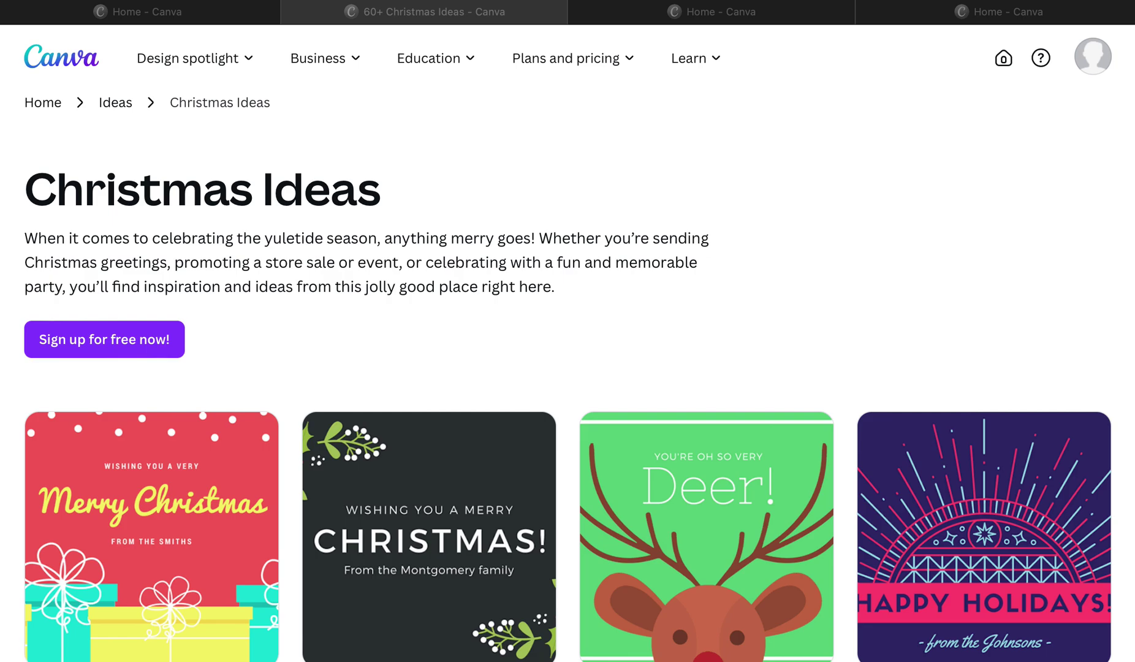
Glance at the Christmas Ideas tab, then settle on the Canva home dashboard
left_click(193, 16)
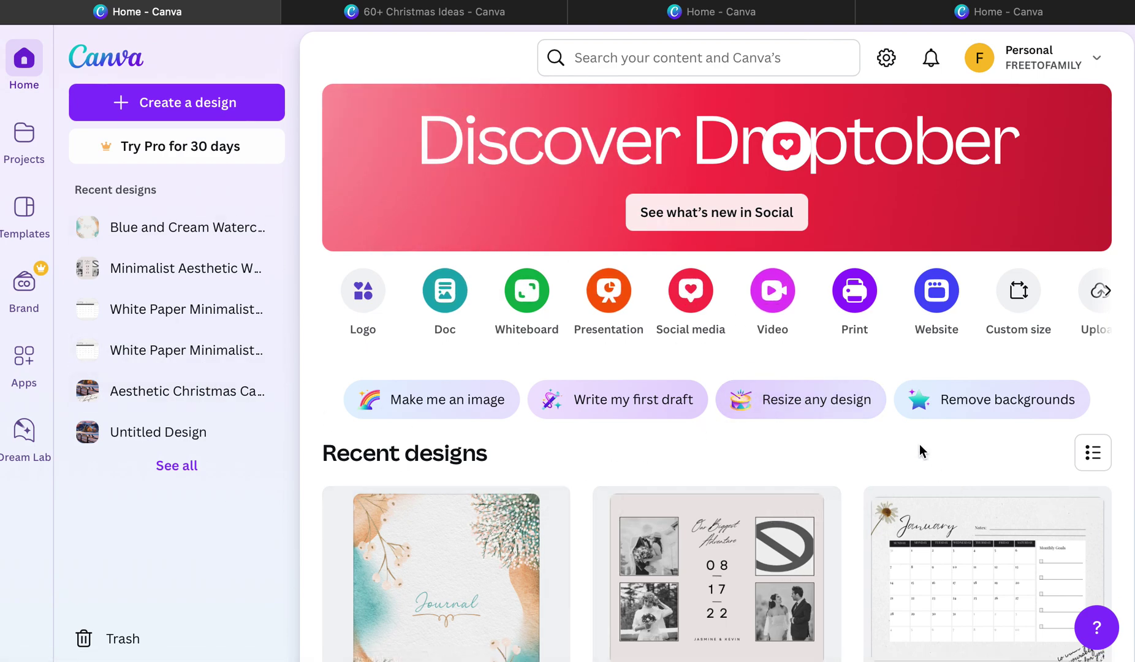
scroll(668, 392, "down", 3)
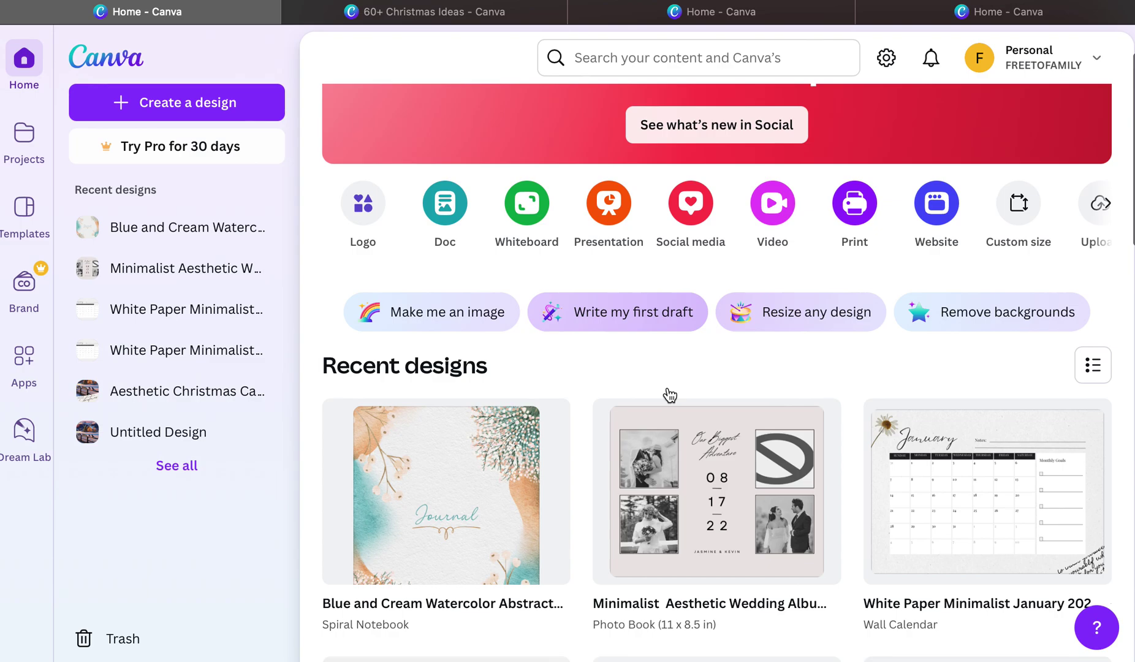
scroll(668, 392, "up", 3)
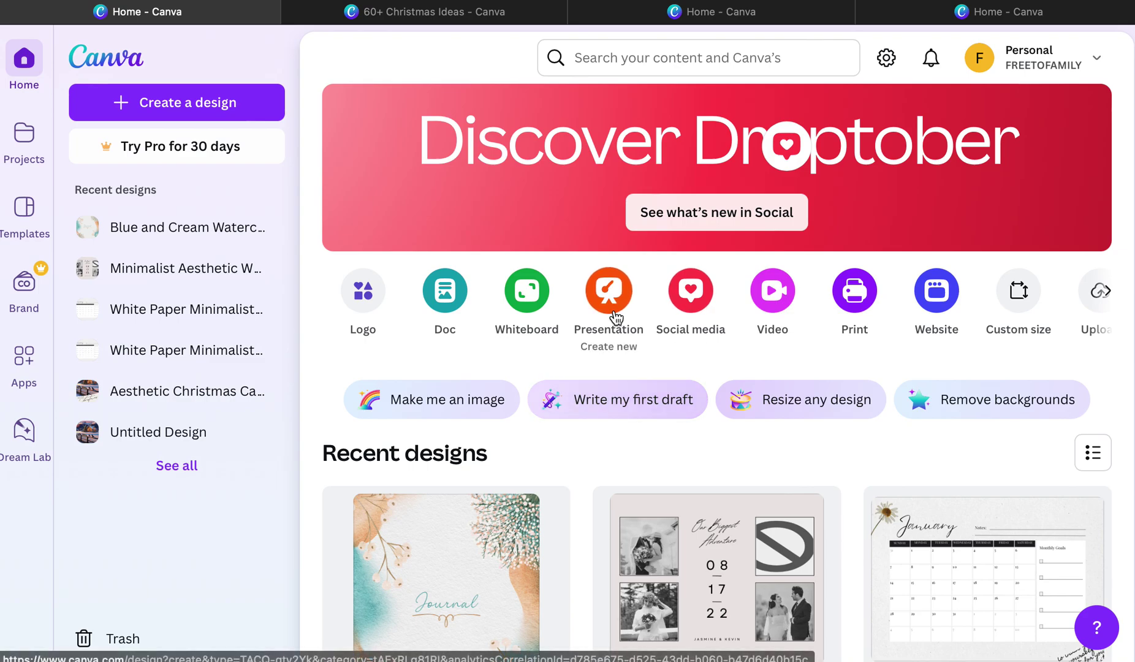
left_click(449, 20)
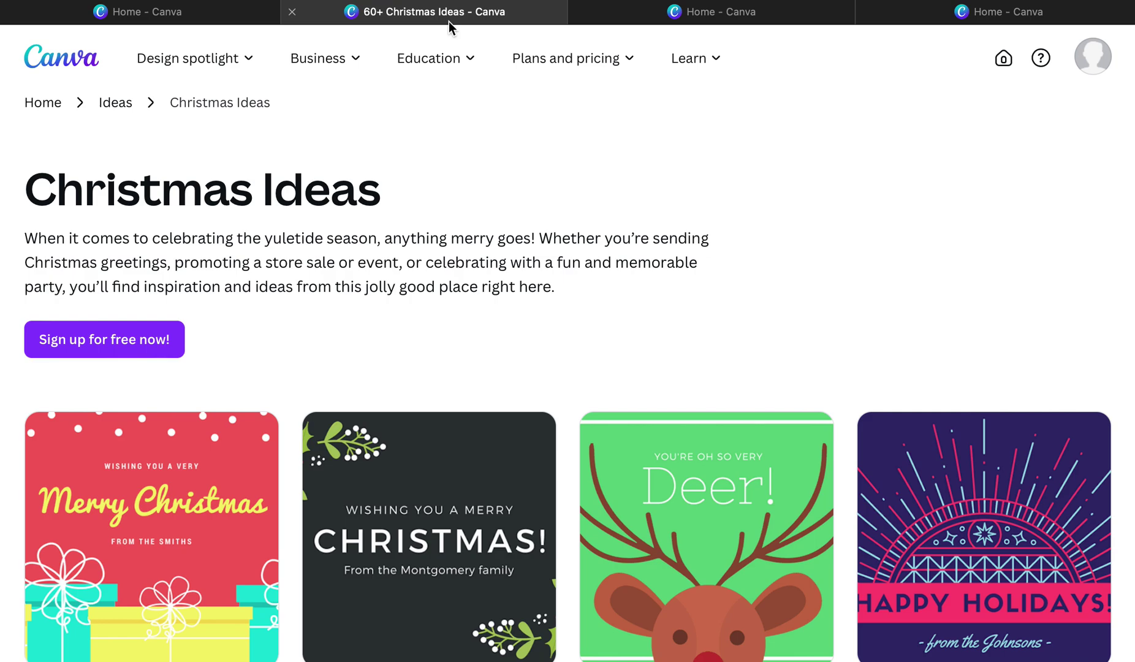
left_click(188, 17)
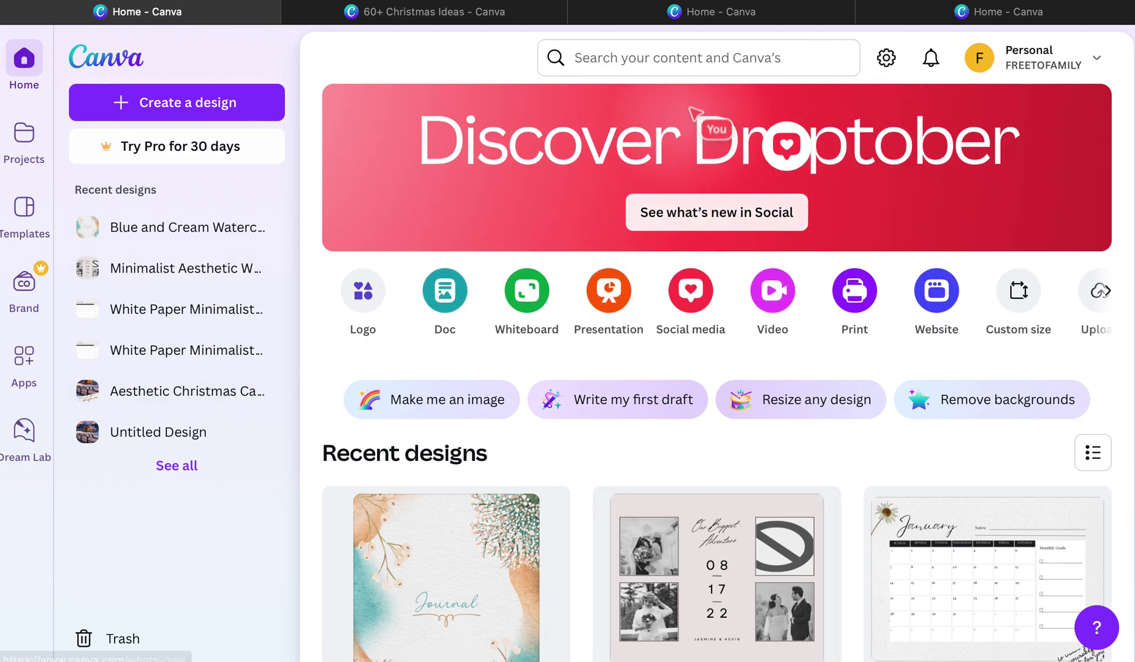
Search Canva templates for 'sweatshirt'
left_click(665, 53)
type("s")
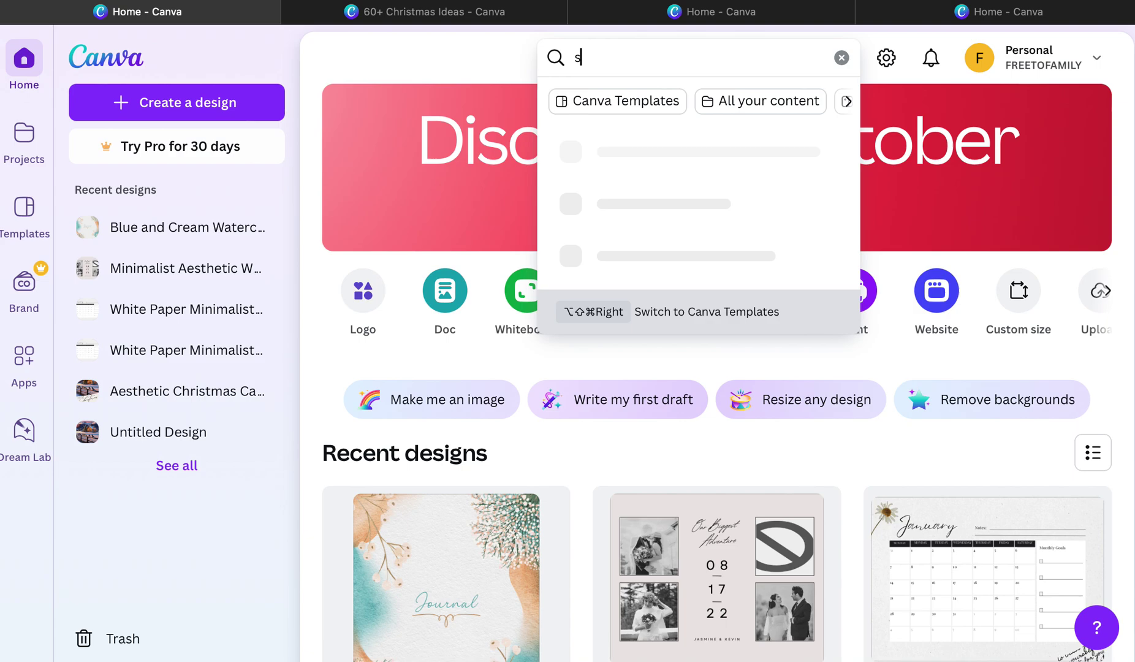
type("weastsh")
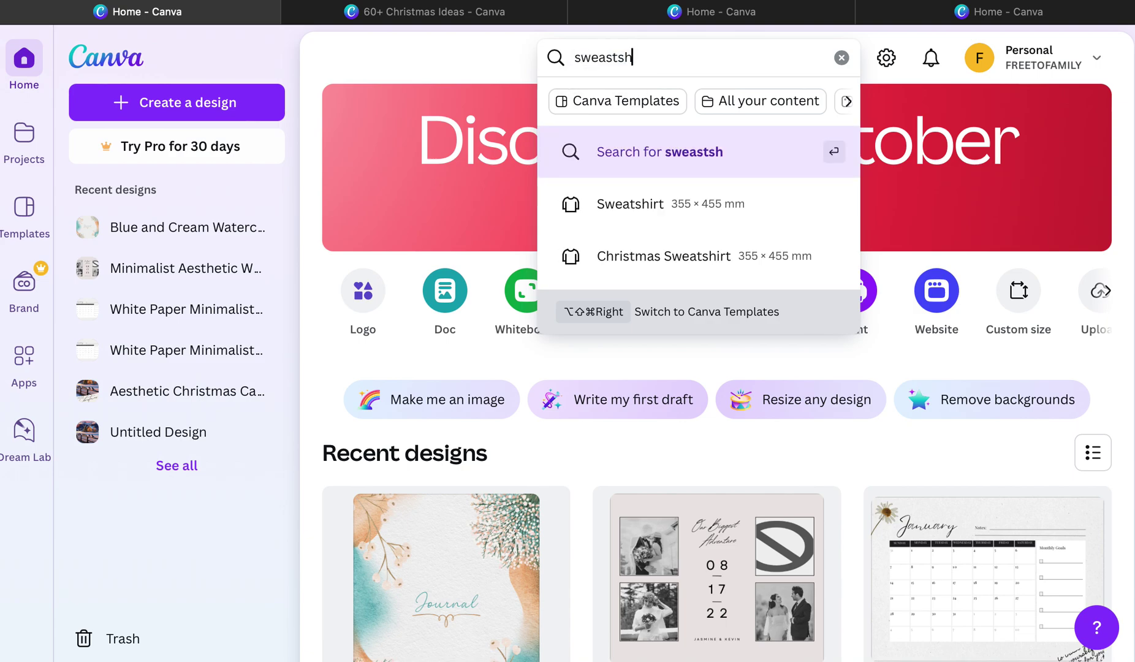
key("BackSpace")
key("BackSpace")
key("BackSpace")
key("BackSpace")
type("t")
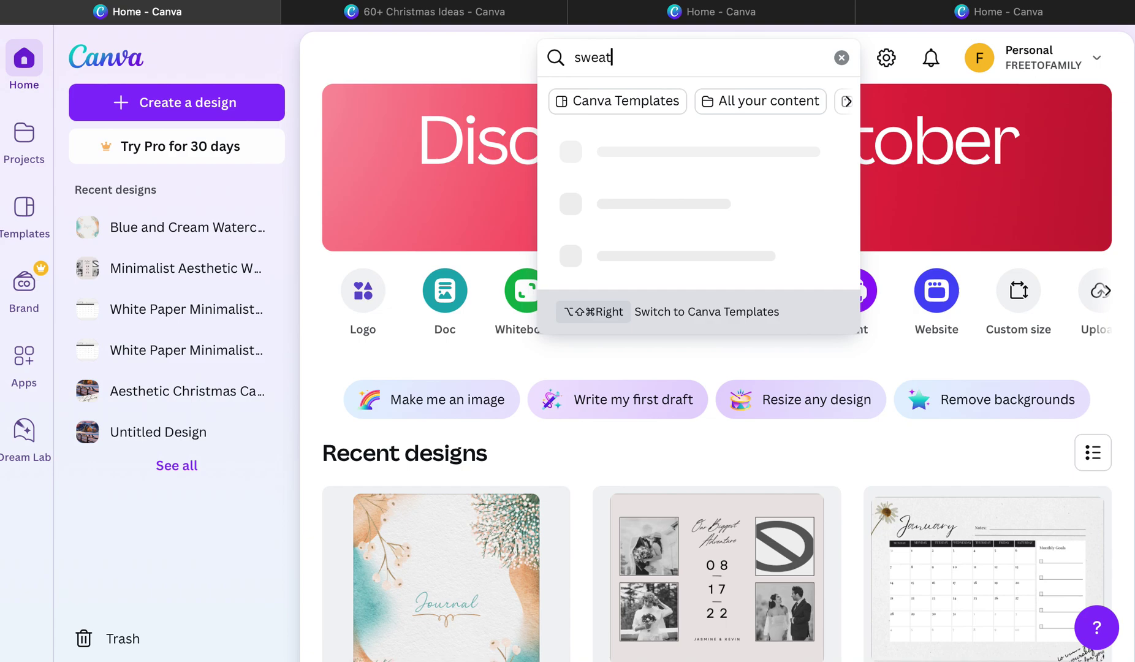
type("shi")
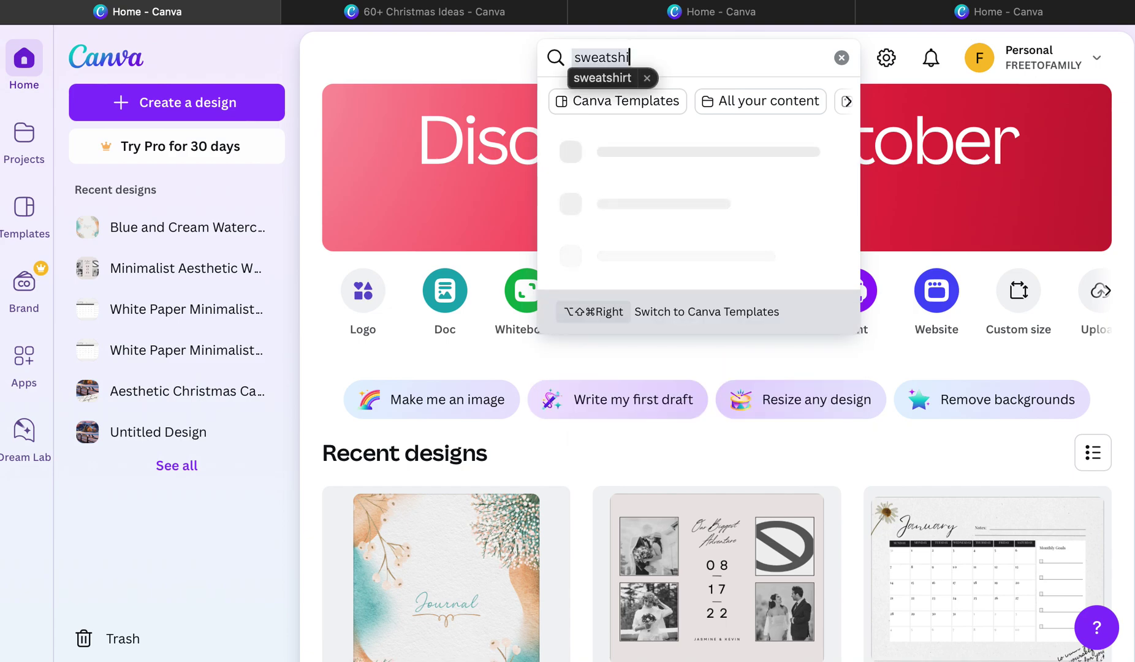
type("ry")
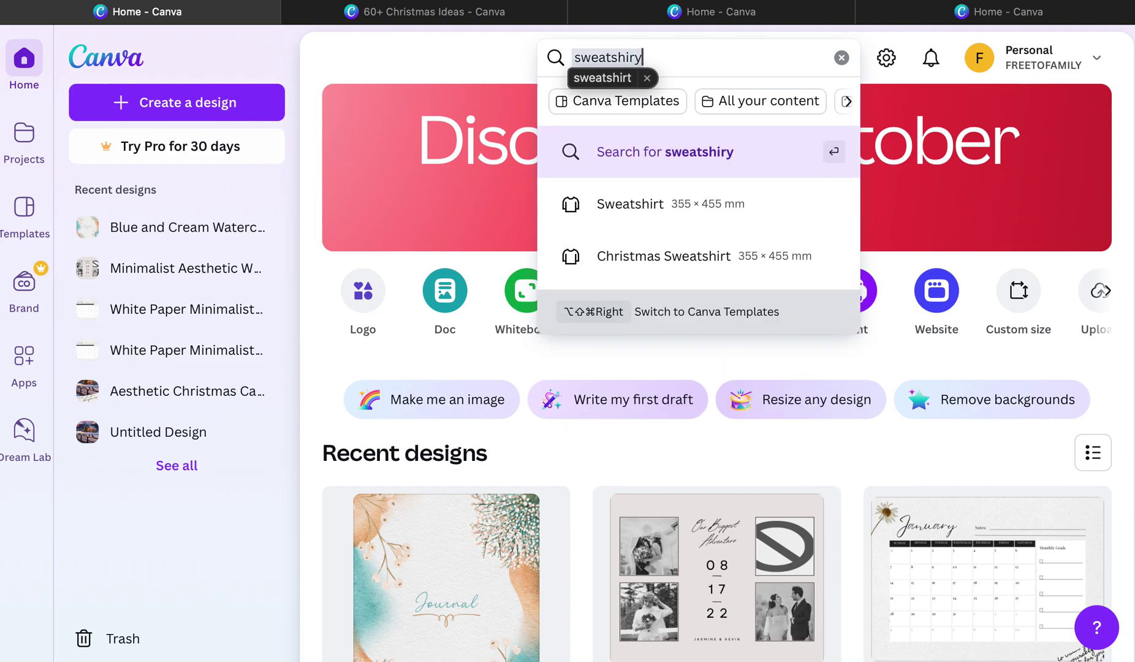
key("BackSpace")
type("t")
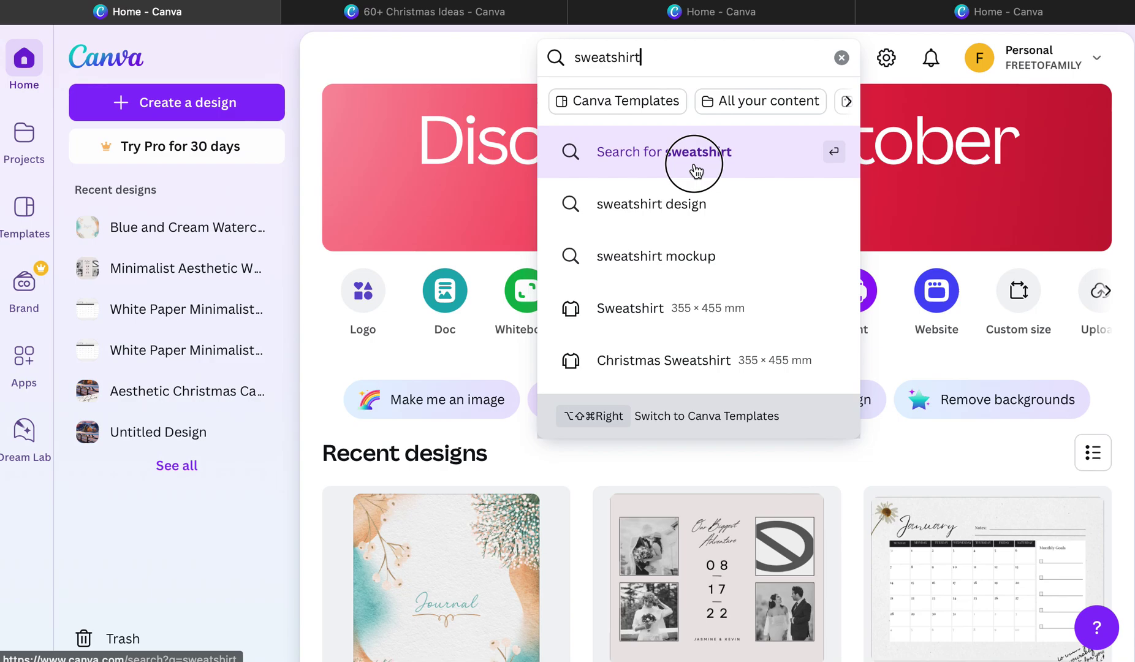
left_click(696, 171)
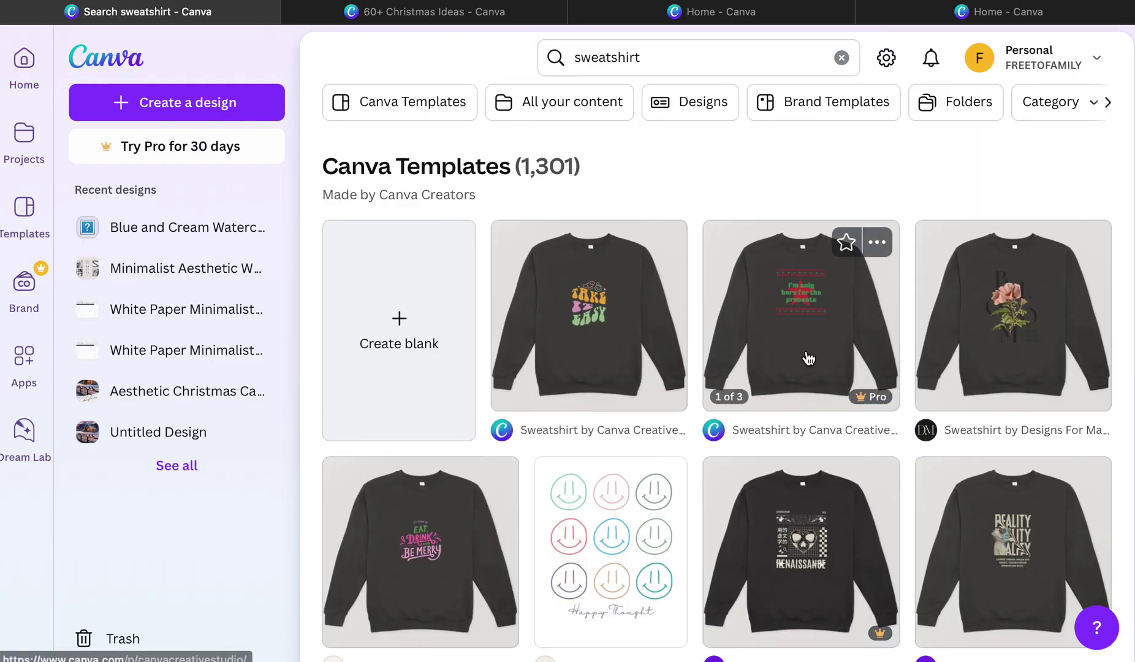
Scroll through the grid of sweatshirt template results
scroll(791, 533, "down", 5)
scroll(791, 533, "down", 3)
scroll(793, 540, "down", 3)
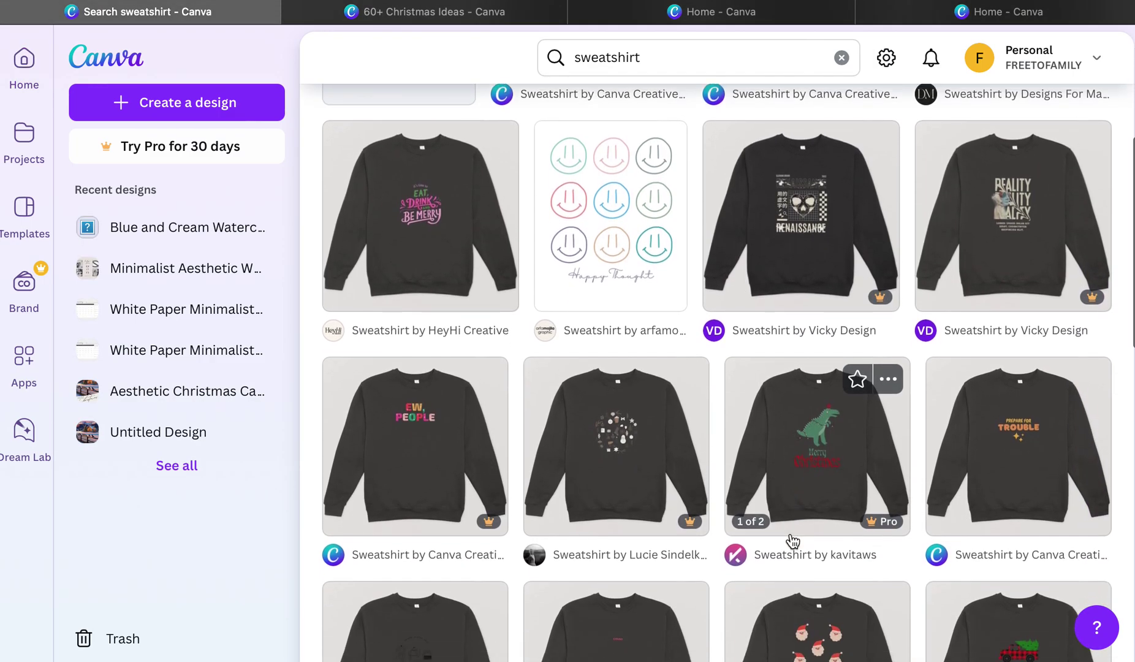
scroll(793, 540, "down", 5)
scroll(792, 541, "down", 3)
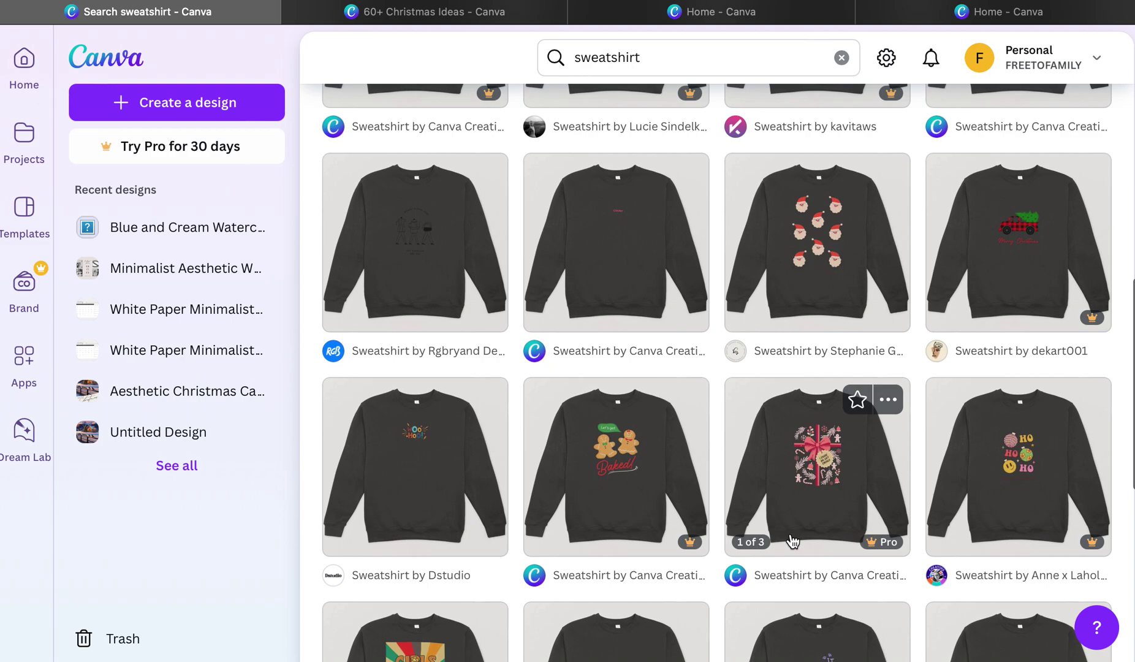
scroll(792, 541, "down", 1)
scroll(792, 540, "down", 1)
scroll(793, 541, "down", 2)
scroll(793, 541, "down", 1)
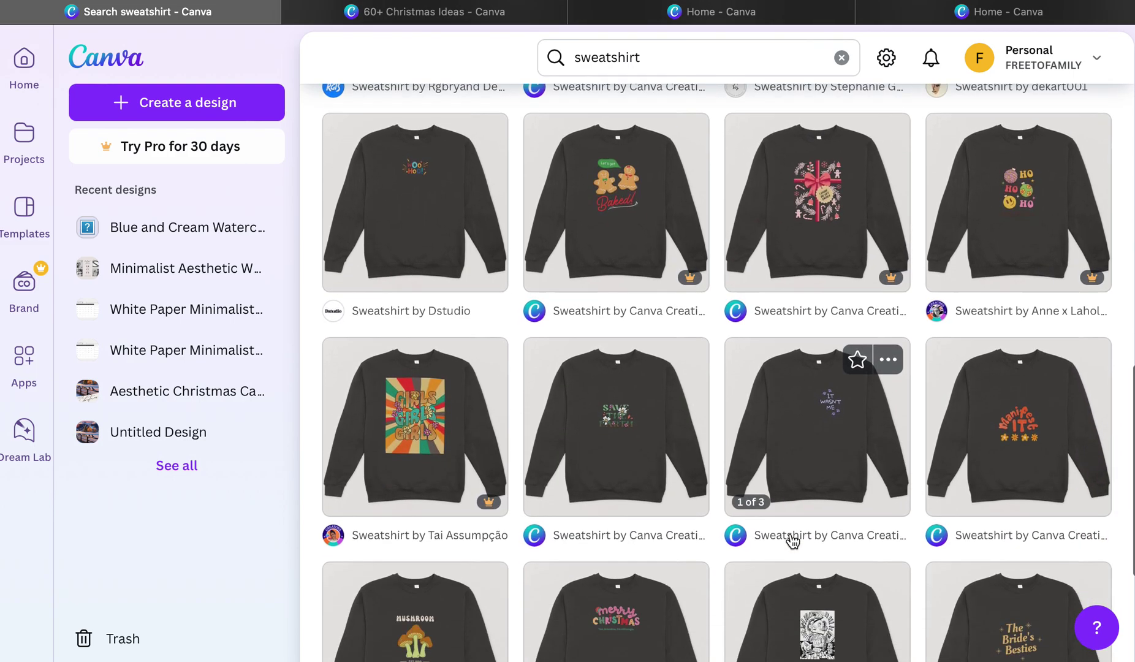
scroll(792, 541, "down", 2)
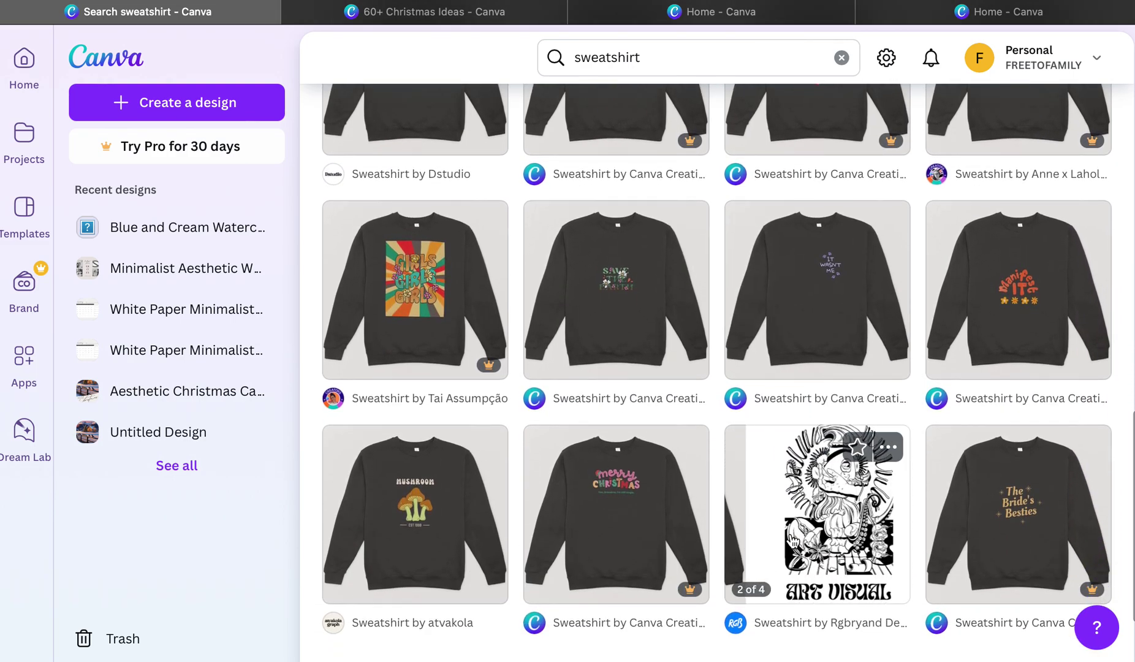
mouse_move(415, 424)
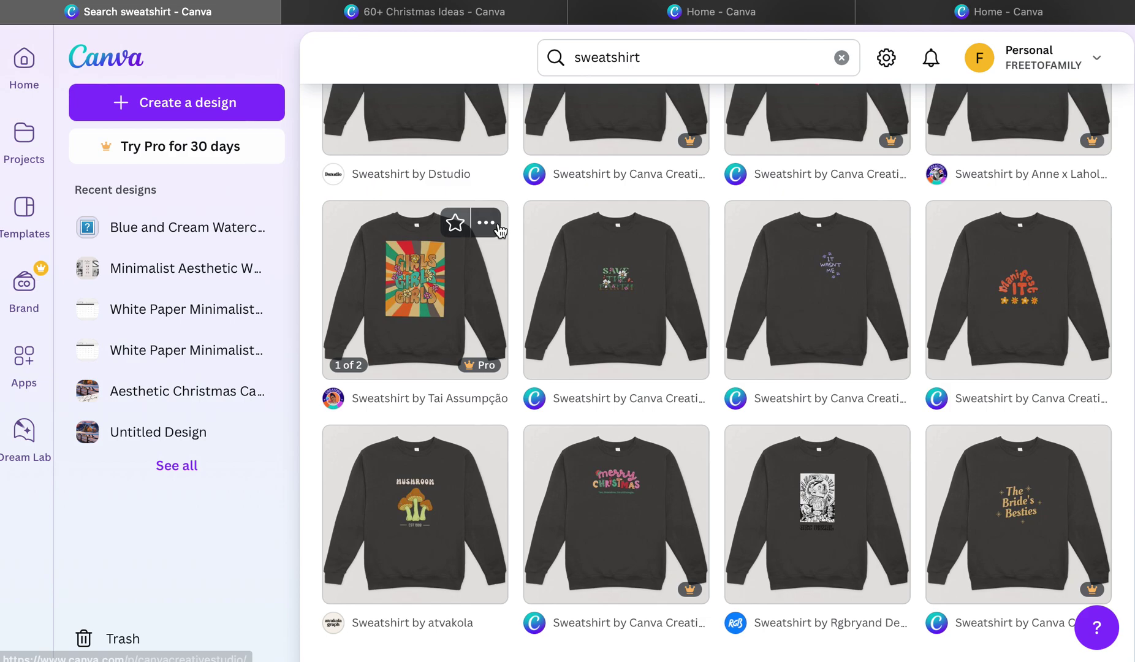
scroll(402, 263, "up", 3)
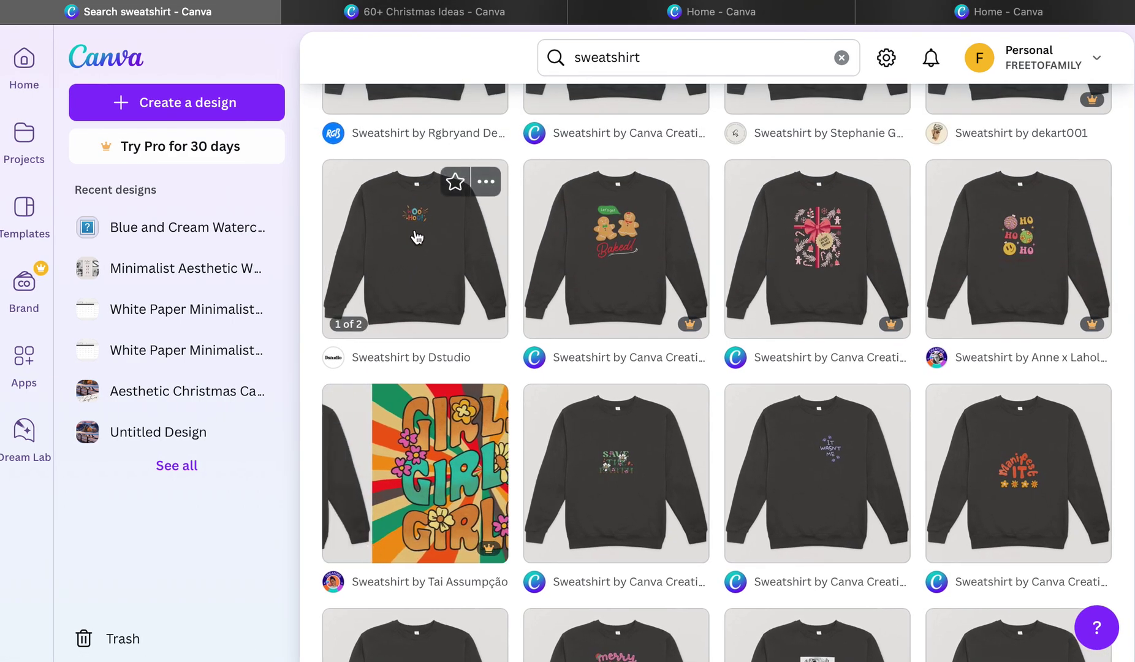
scroll(419, 233, "up", 5)
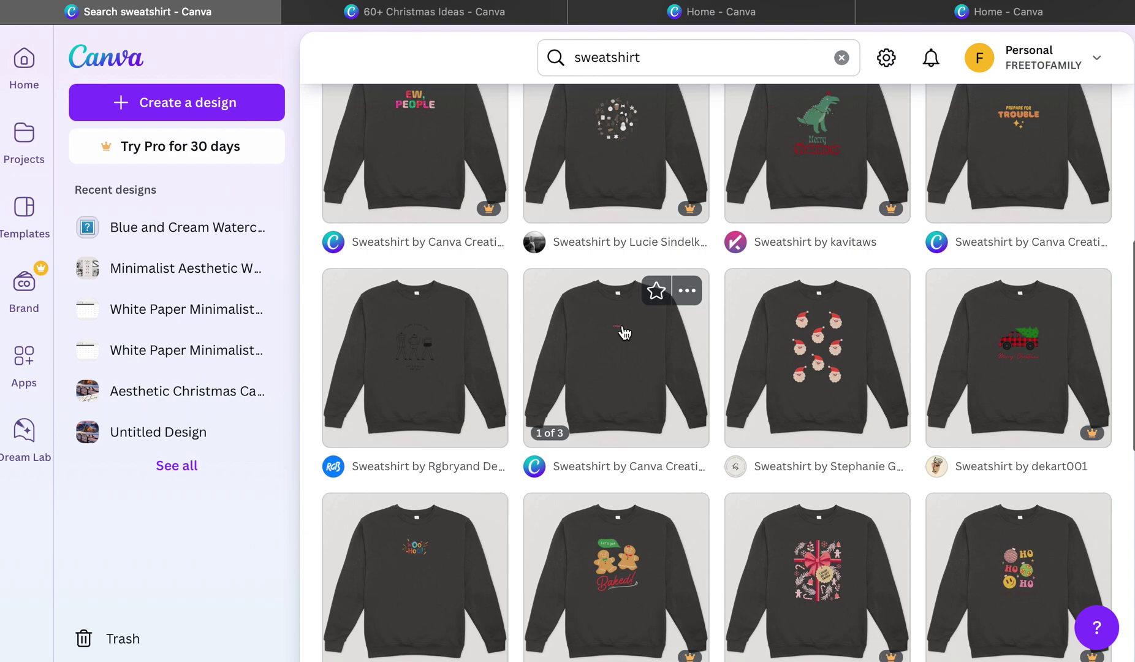
scroll(625, 331, "up", 2)
scroll(624, 331, "up", 2)
scroll(625, 332, "up", 2)
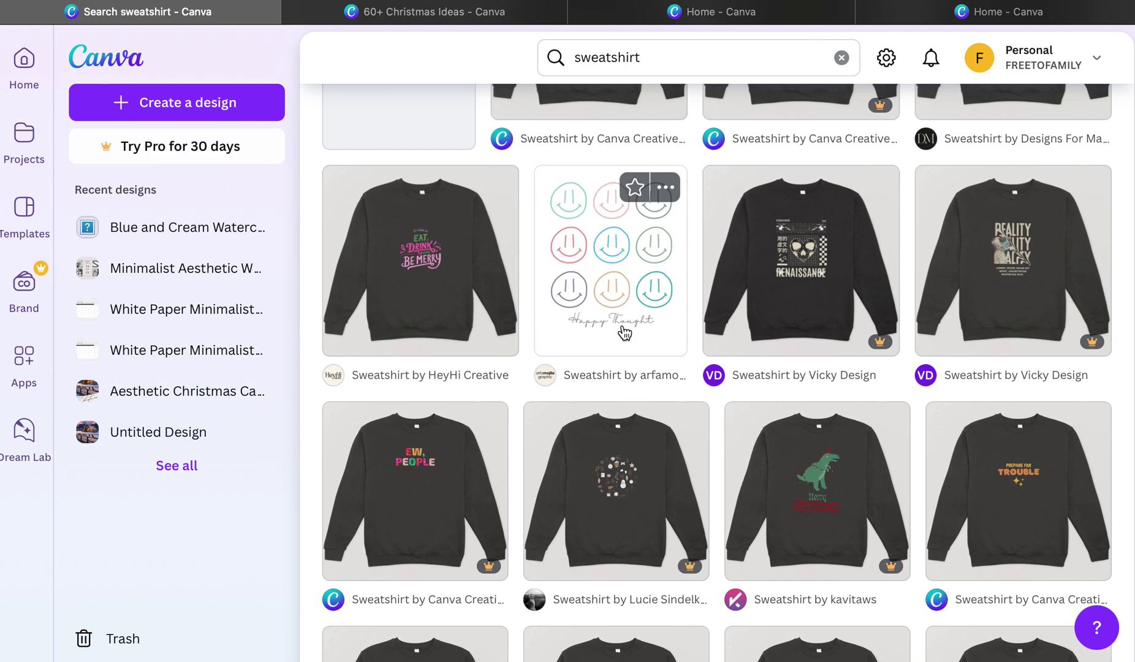
scroll(836, 325, "up", 1)
scroll(835, 327, "up", 2)
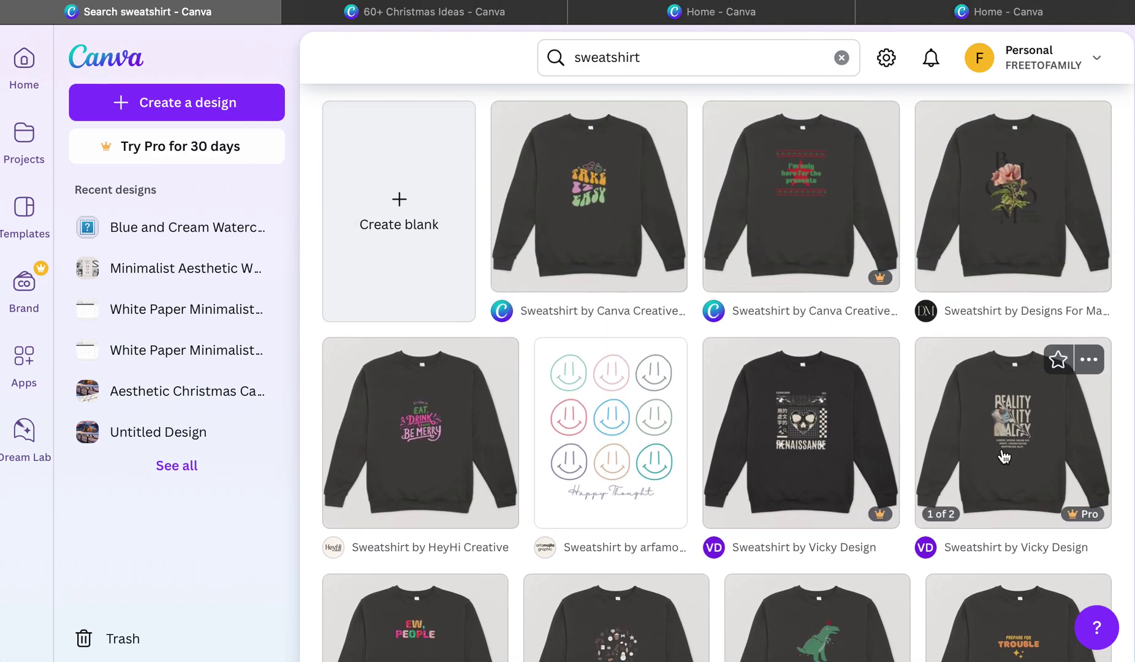
scroll(841, 465, "down", 3)
scroll(892, 456, "down", 1)
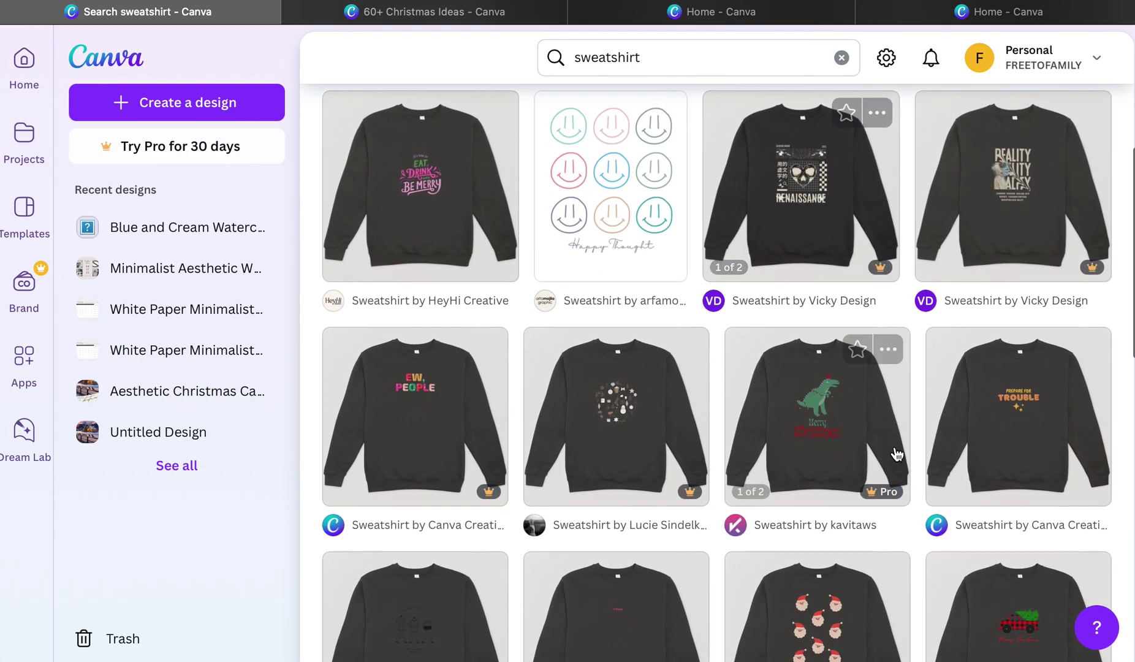
Preview the orange-and-yellow 'Prepare for Trouble' sweatshirt template and customize it
left_click(1006, 415)
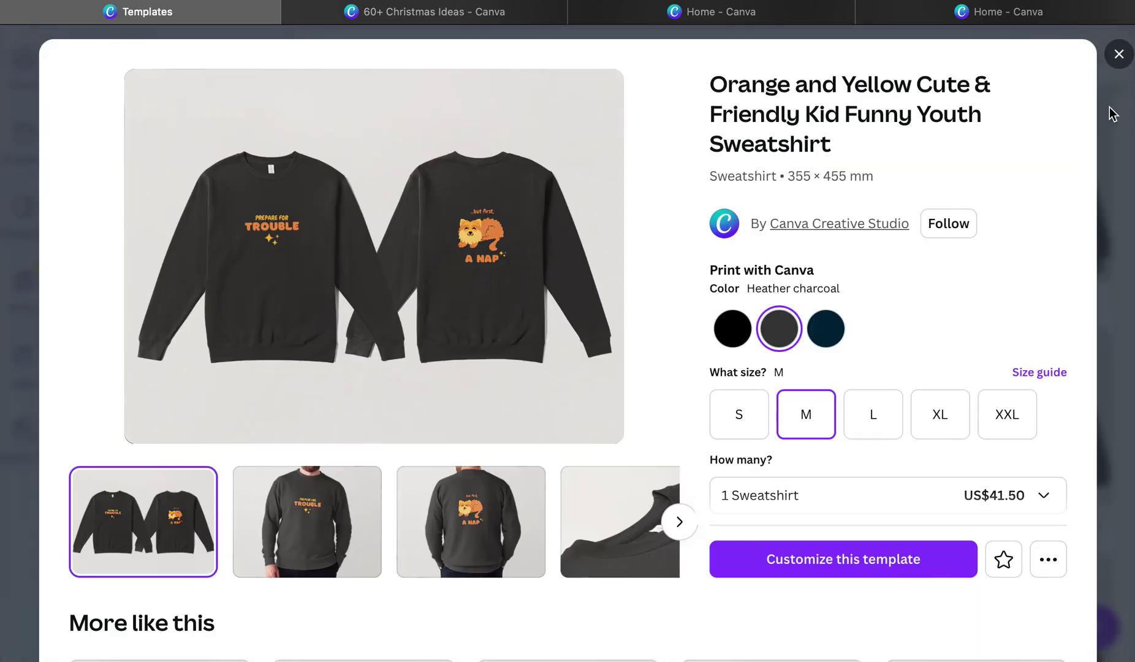
left_click(1118, 54)
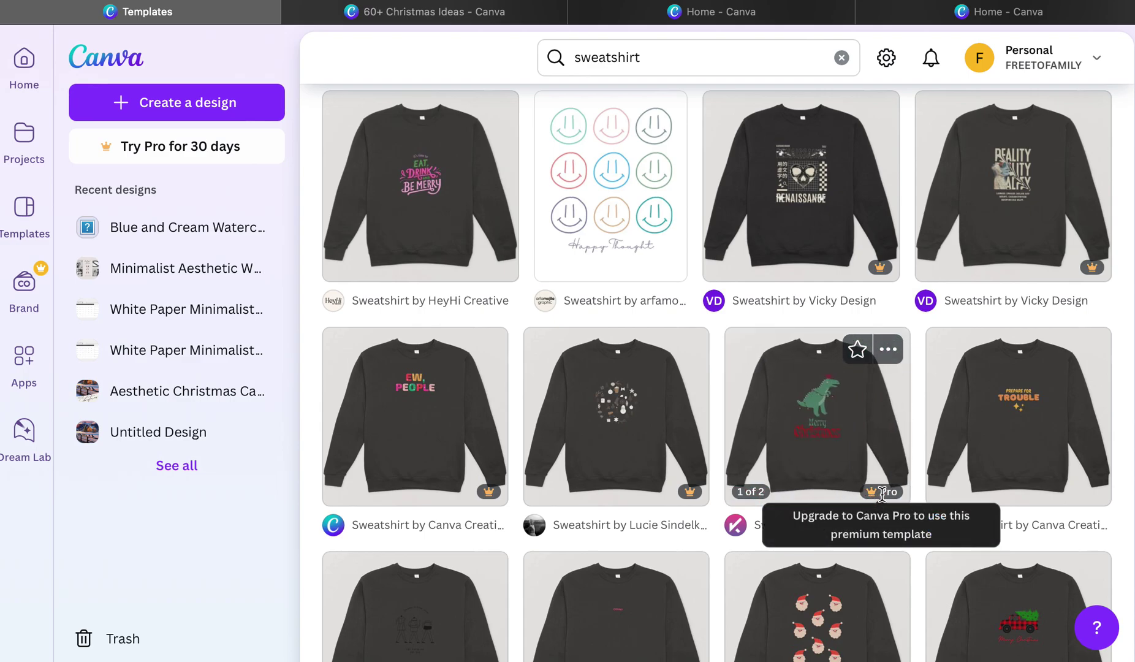
mouse_move(1018, 415)
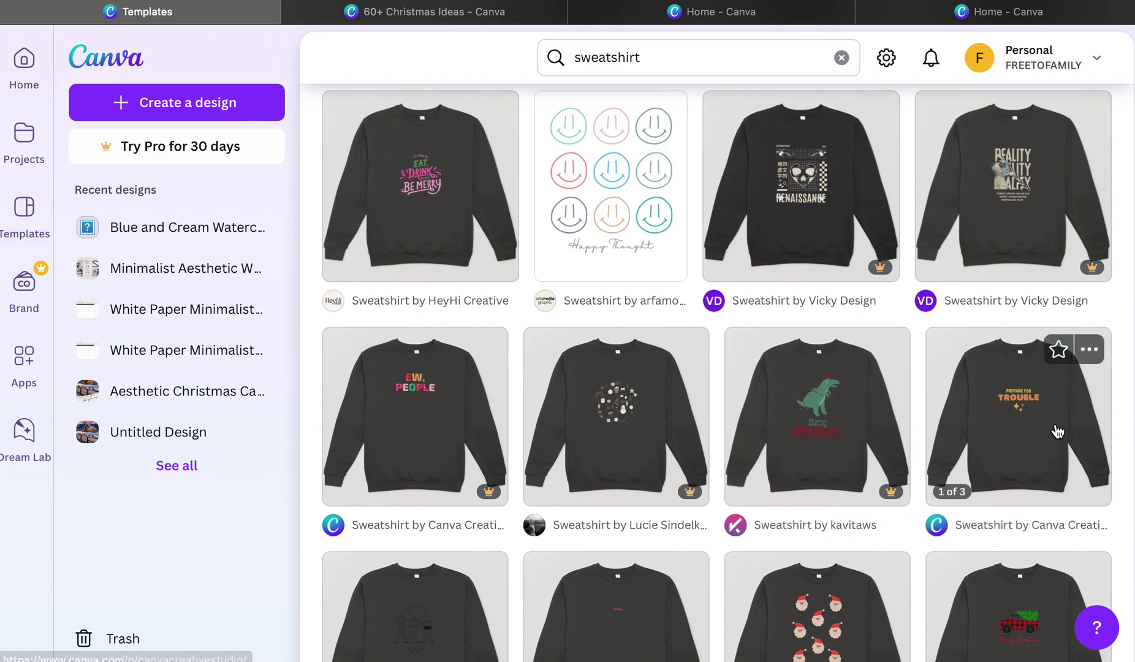
left_click(1059, 444)
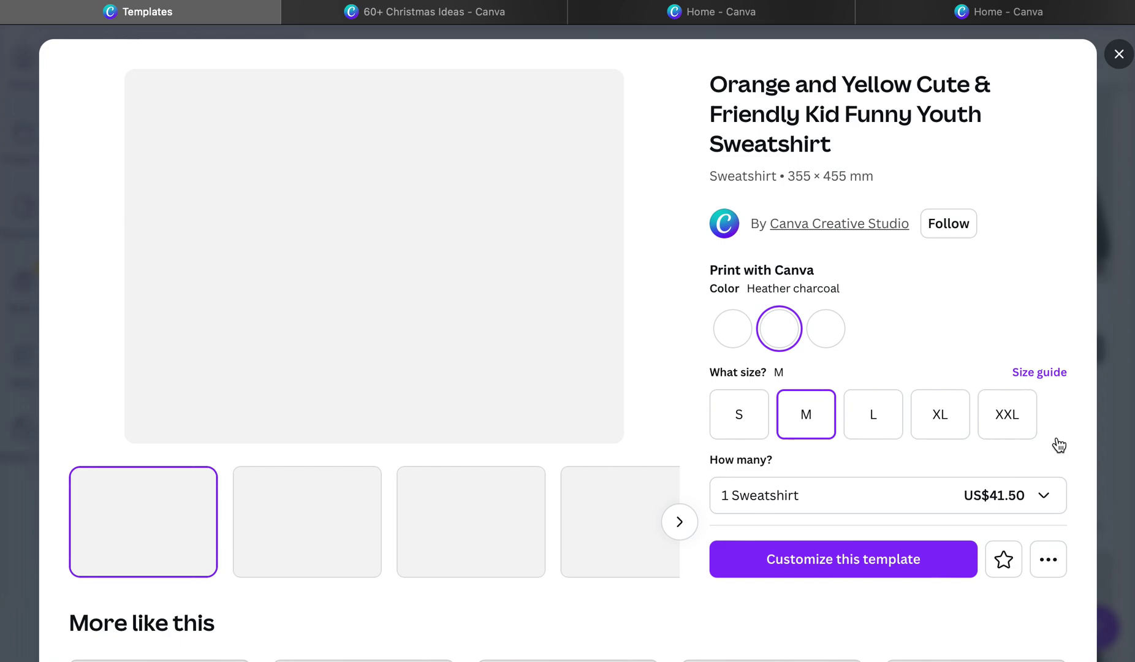
left_click(889, 575)
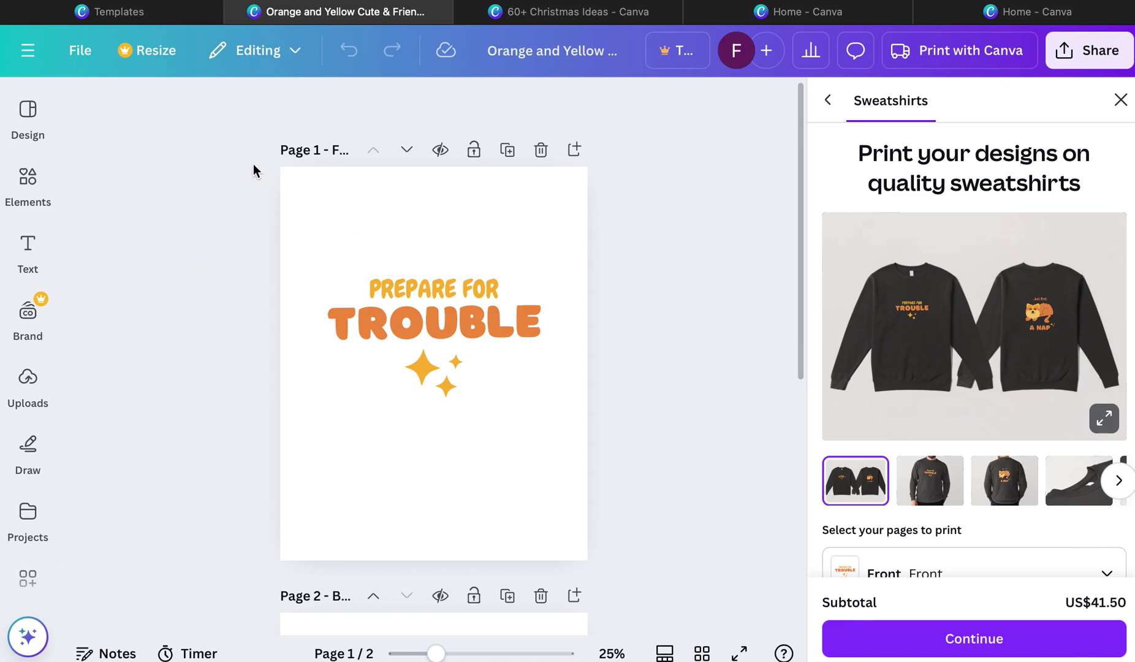
left_click(28, 113)
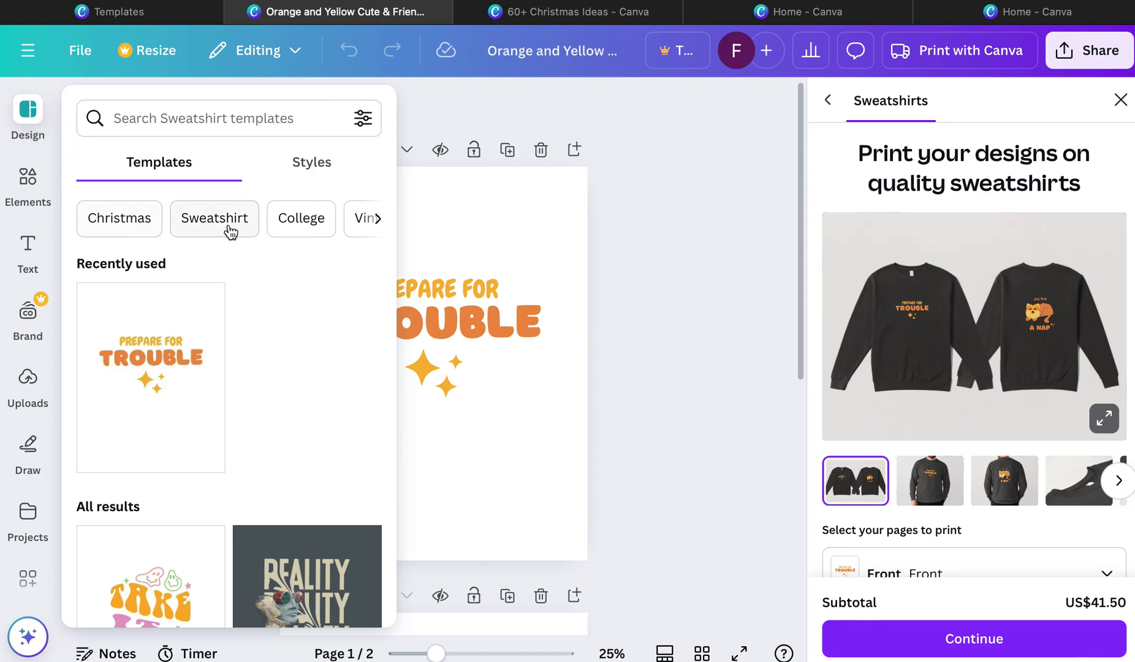
left_click(34, 193)
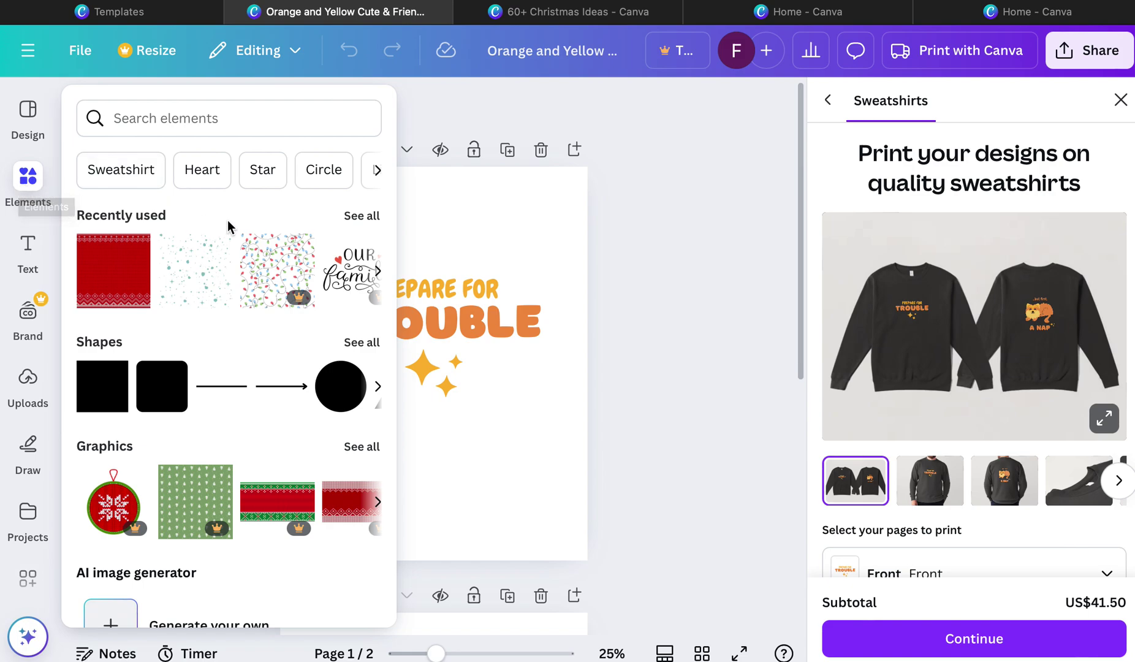
left_click(29, 252)
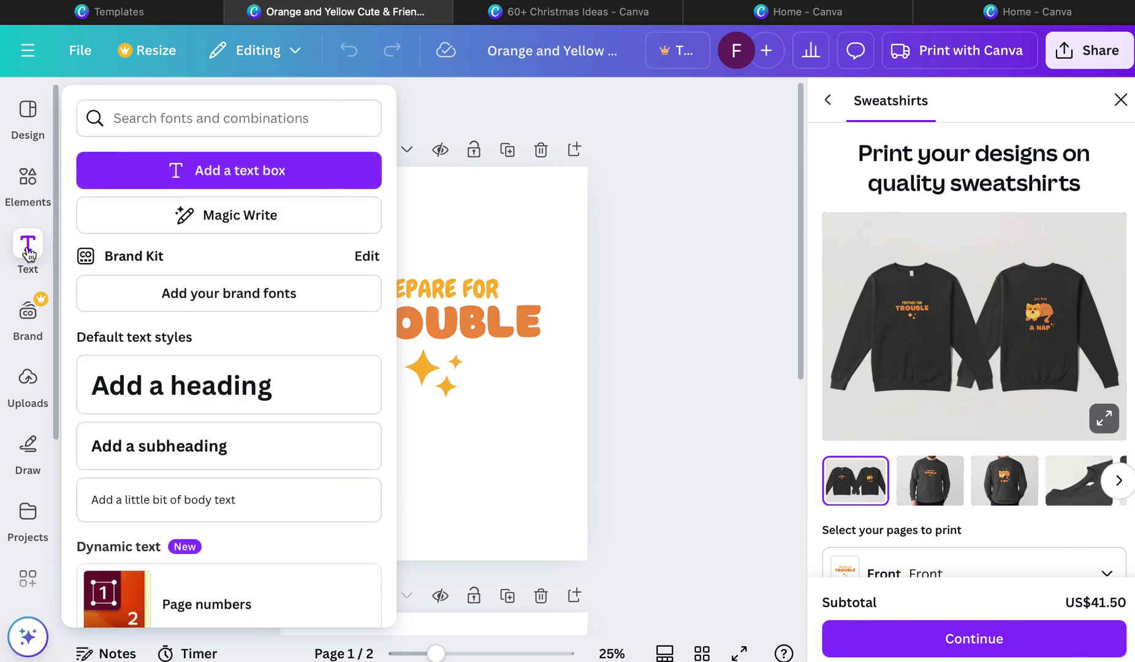
left_click(27, 320)
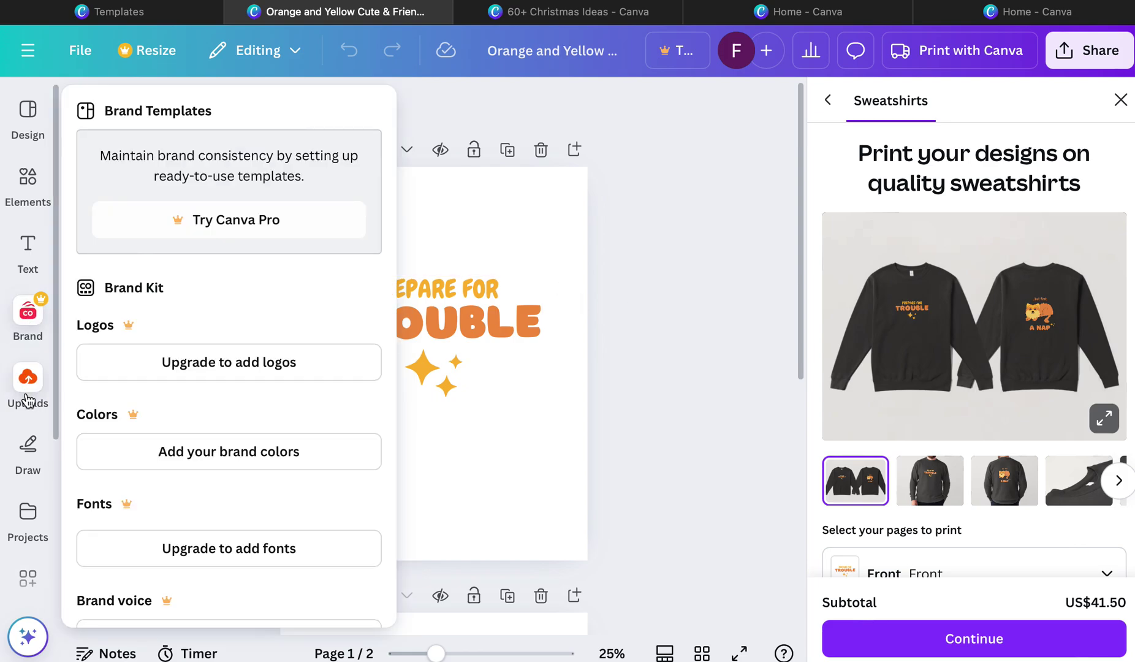
left_click(27, 398)
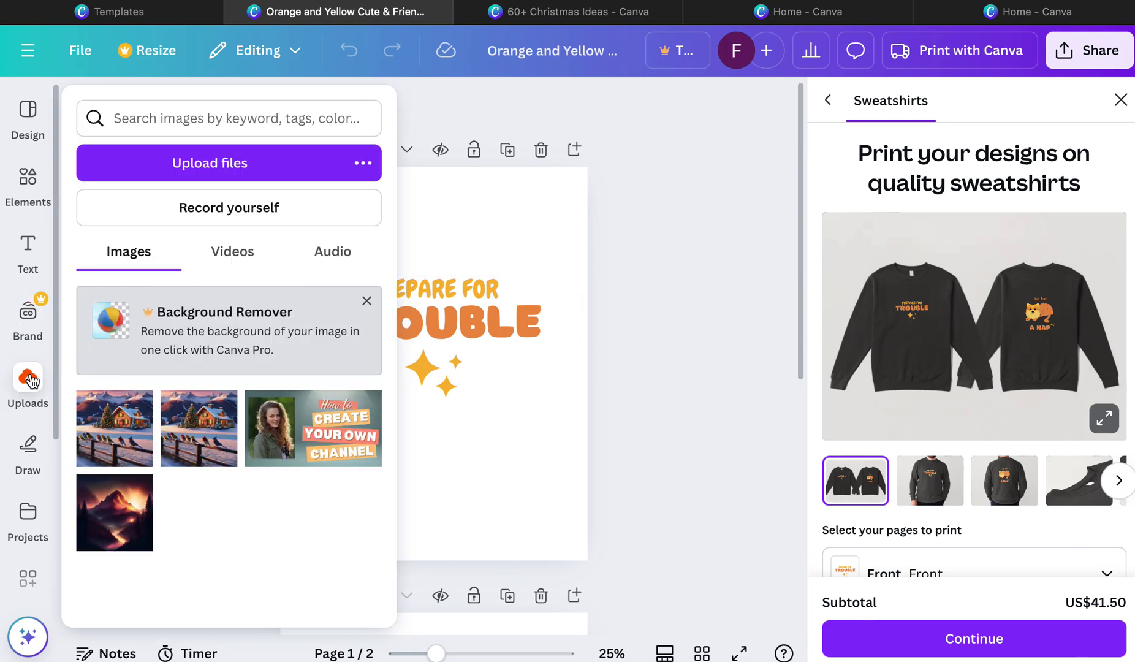
left_click(28, 446)
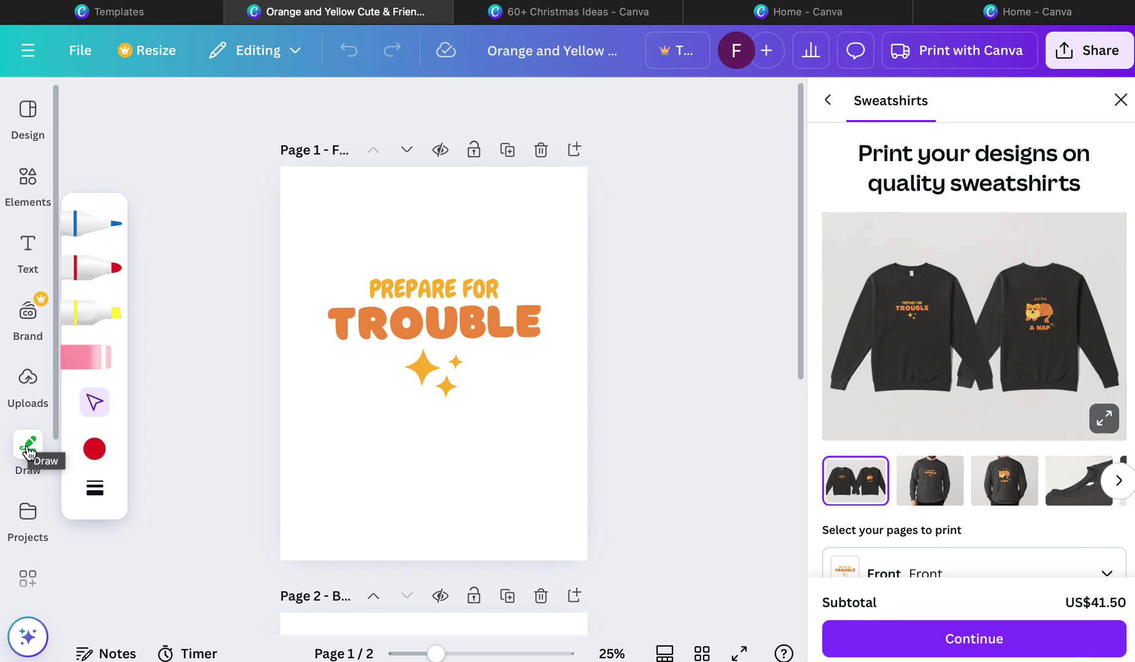
left_click(114, 226)
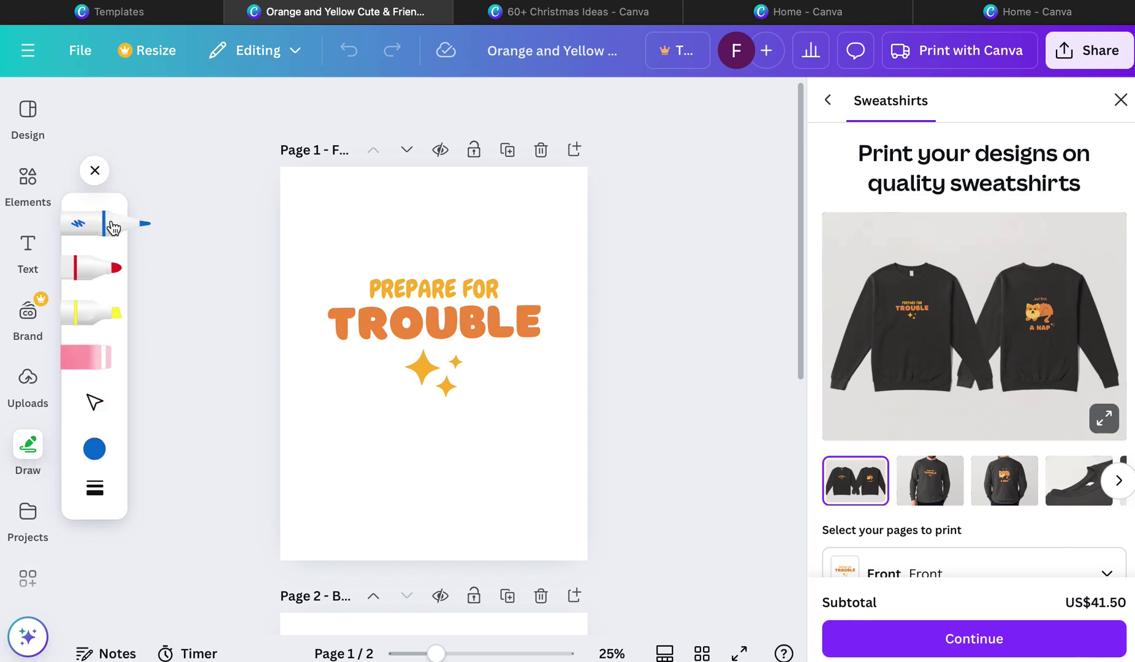
left_click_drag(322, 423, 309, 498)
mouse_move(364, 410)
left_mouse_down()
mouse_move(323, 446)
mouse_move(380, 449)
left_mouse_up()
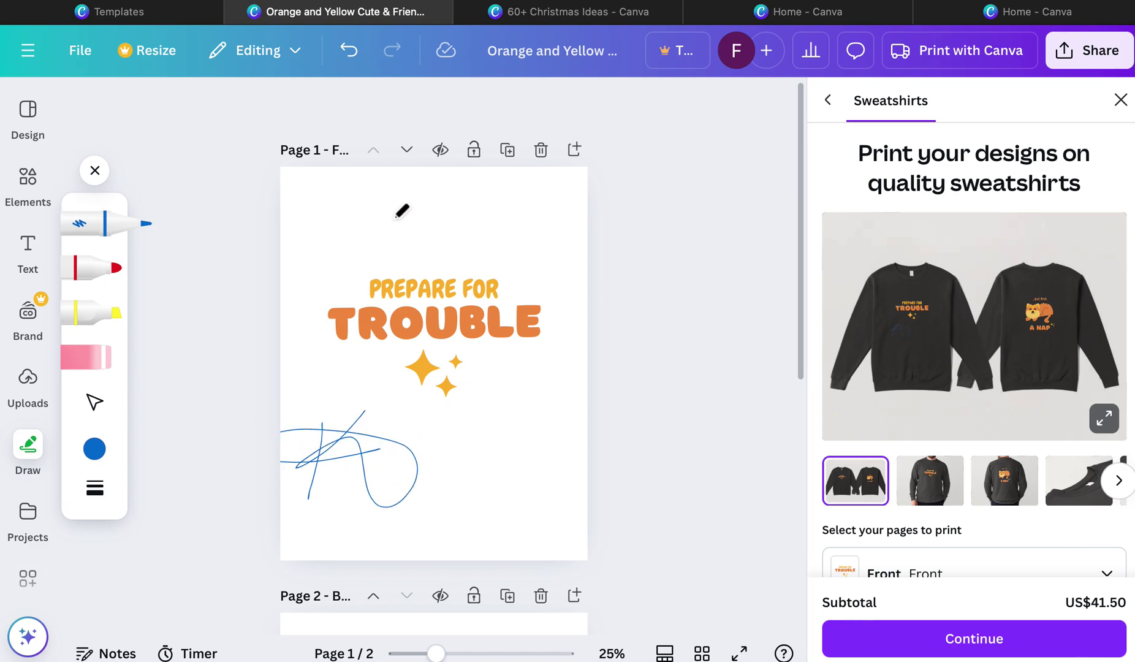
left_click(348, 50)
left_click(348, 50)
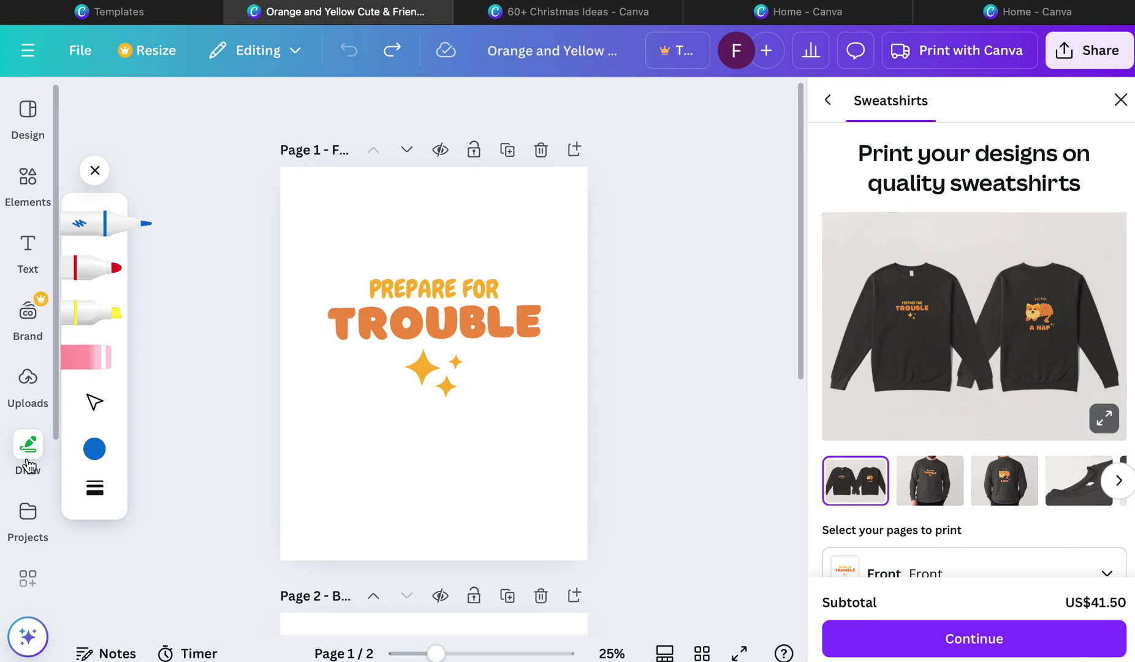
Delete both lines of the PREPARE FOR TROUBLE text from the front page
left_click(94, 171)
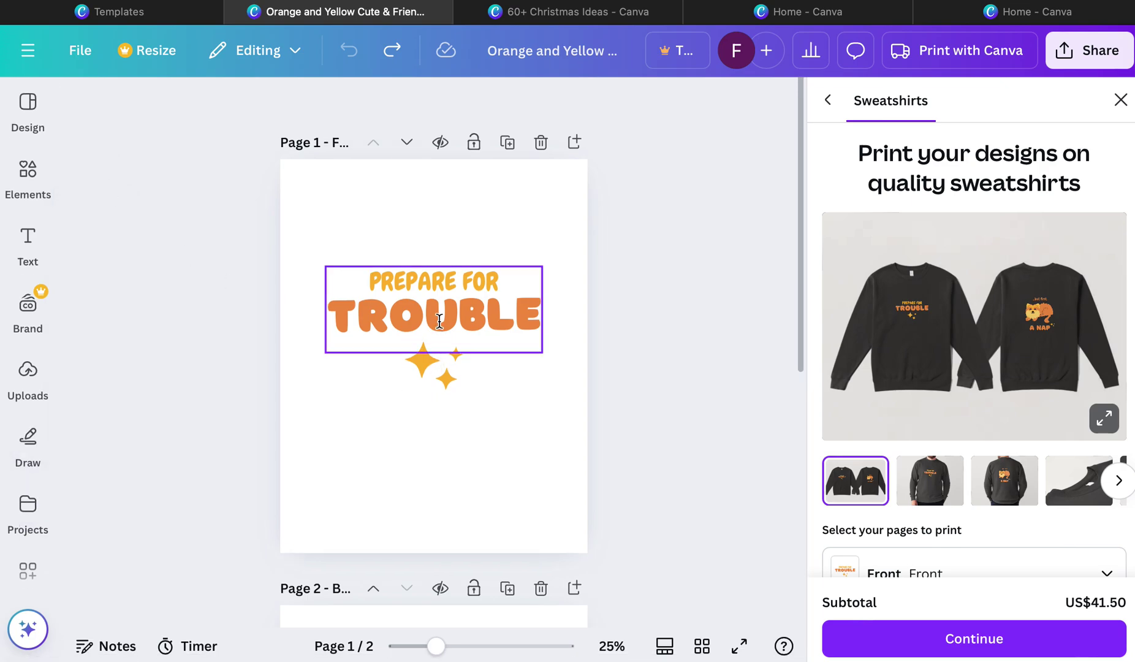
left_click(440, 320)
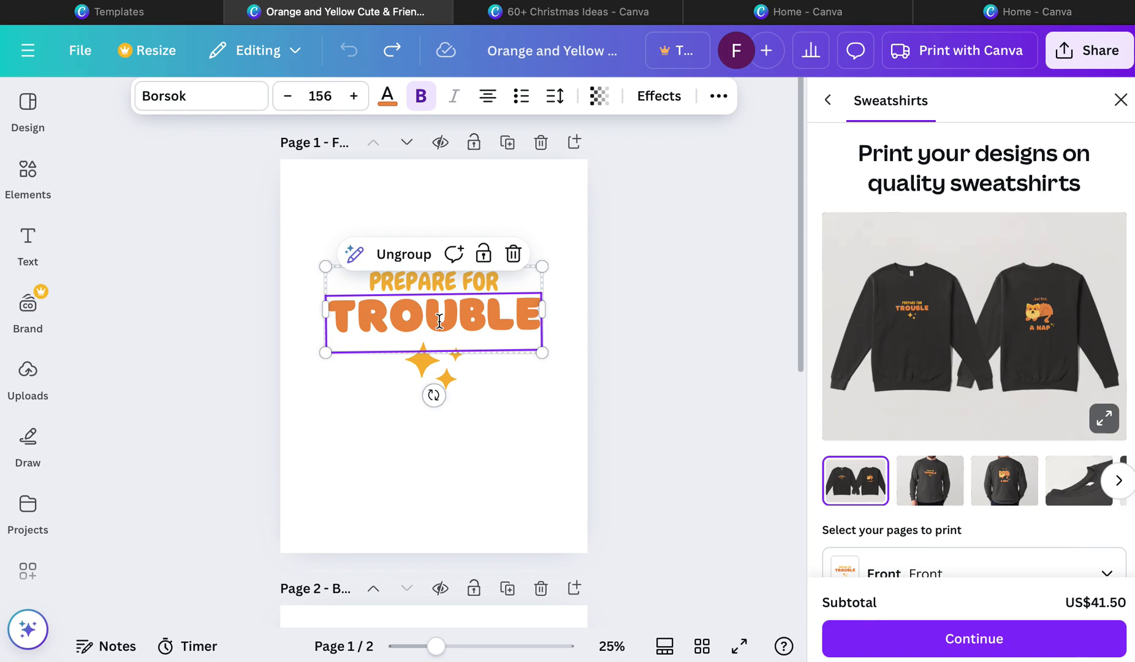
key("Delete")
double_click(464, 282)
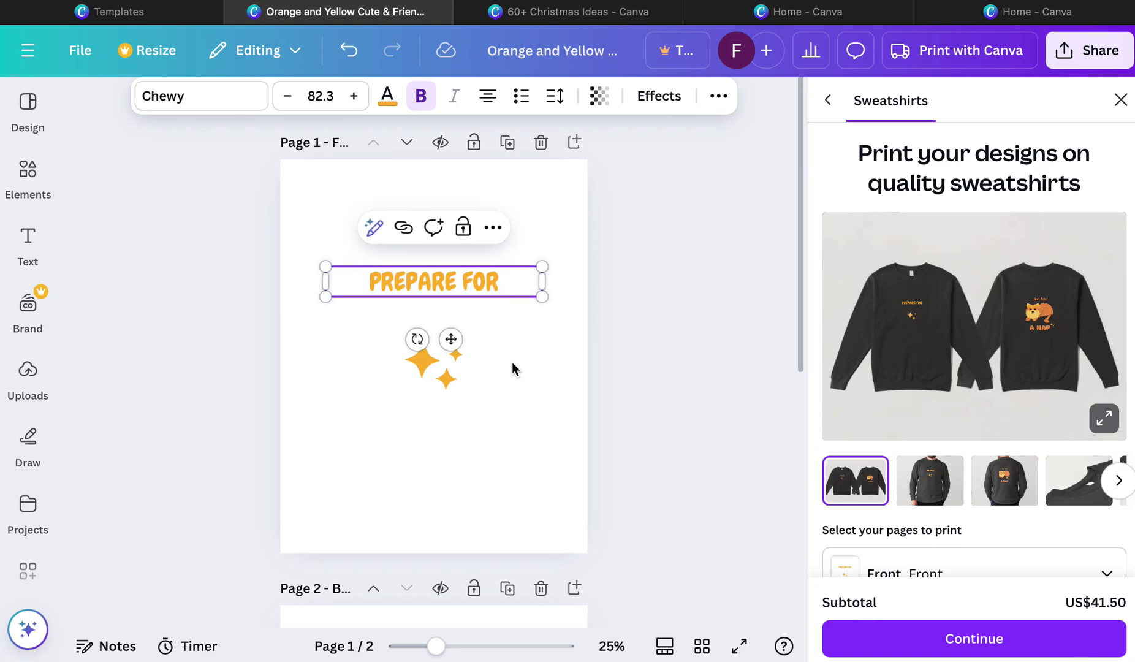
key("Escape")
key("Delete")
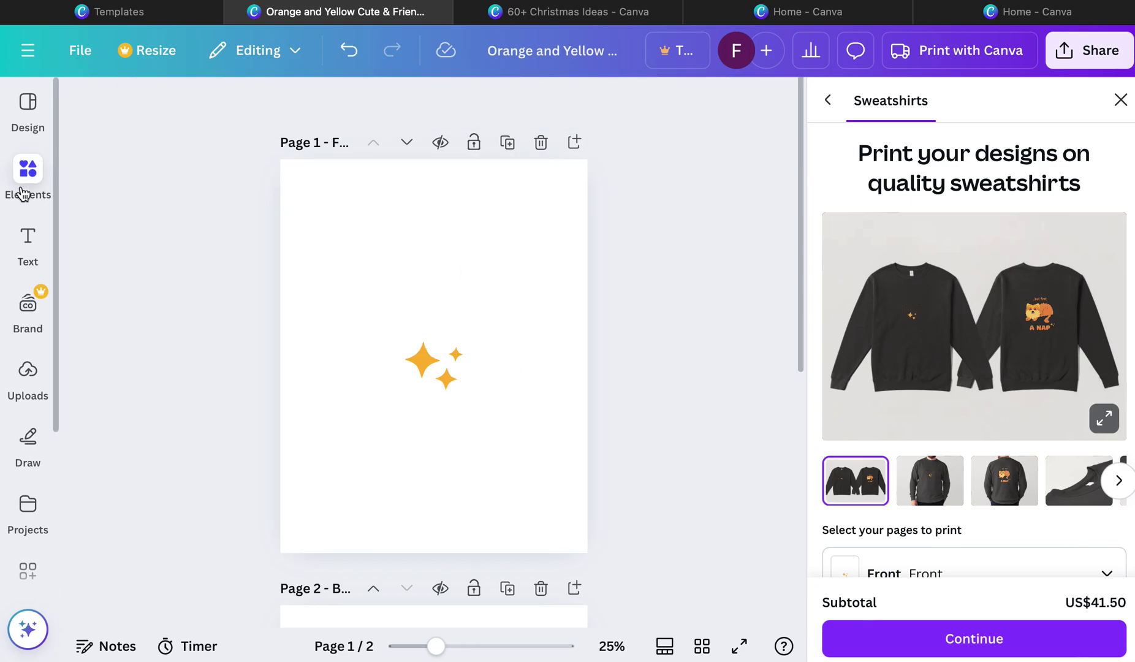
Add the red snowflake ornament, delete the gold stars, and centre the ornament
left_click(22, 177)
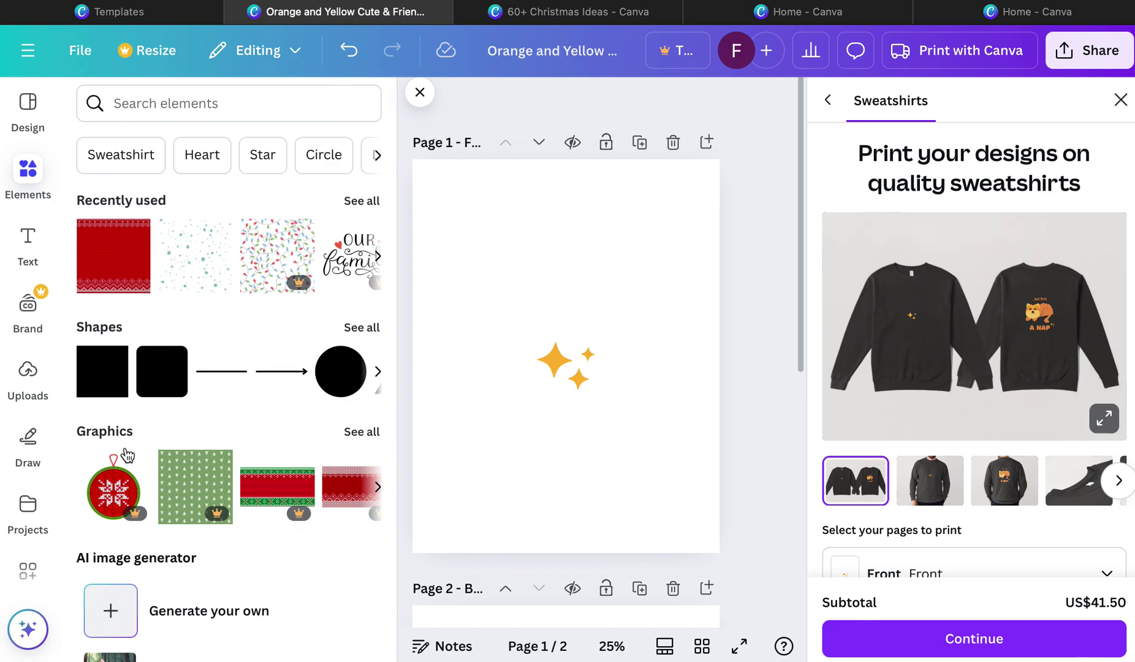
mouse_move(113, 486)
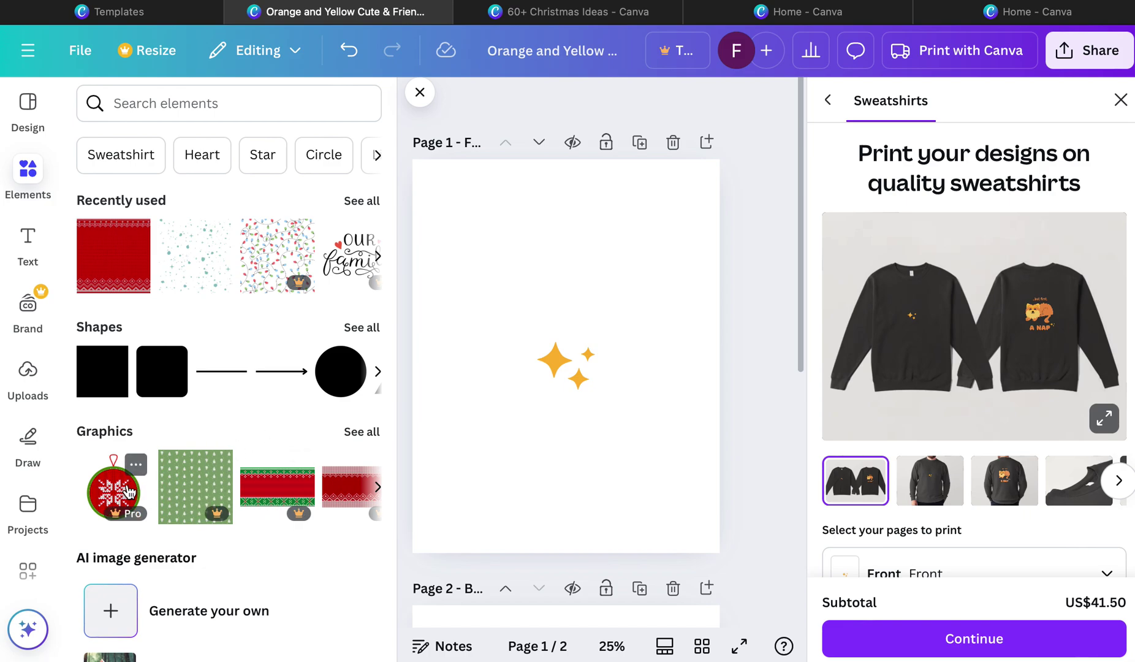
left_click(127, 492)
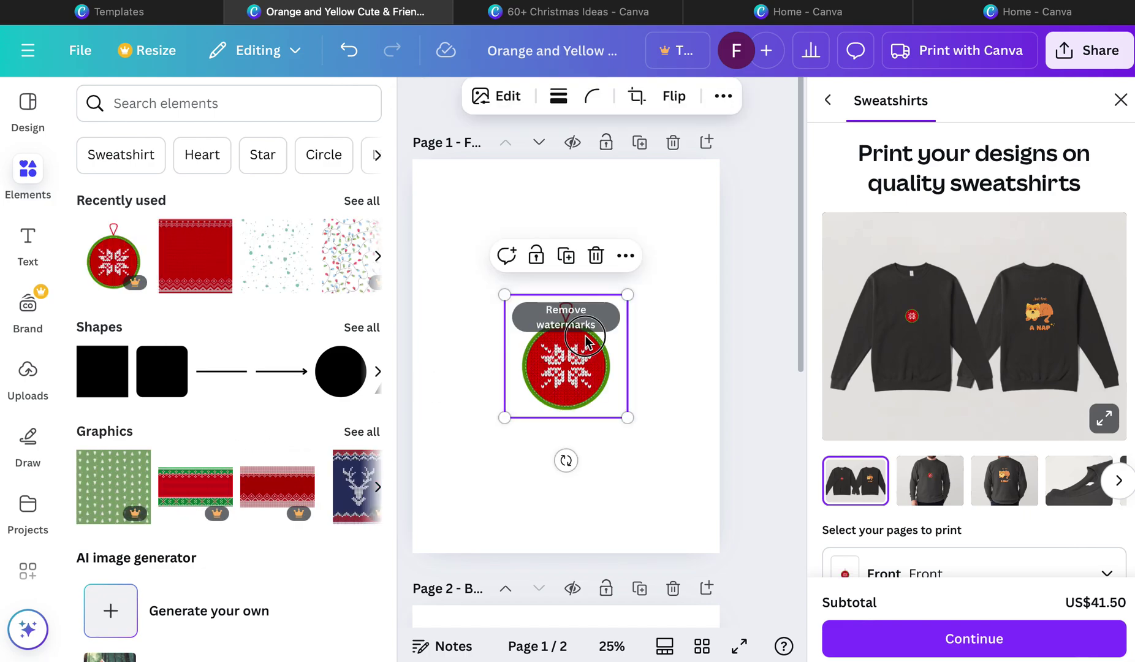
mouse_move(585, 347)
left_mouse_down()
mouse_move(578, 283)
mouse_move(559, 267)
left_mouse_up()
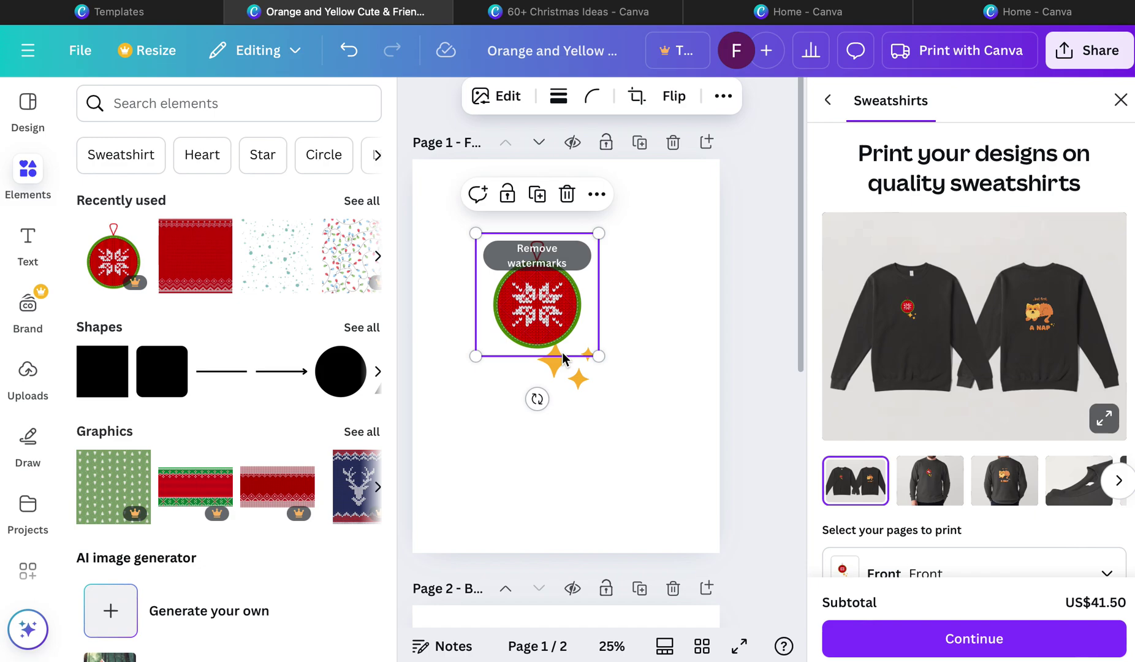
left_click(576, 375)
key("Delete")
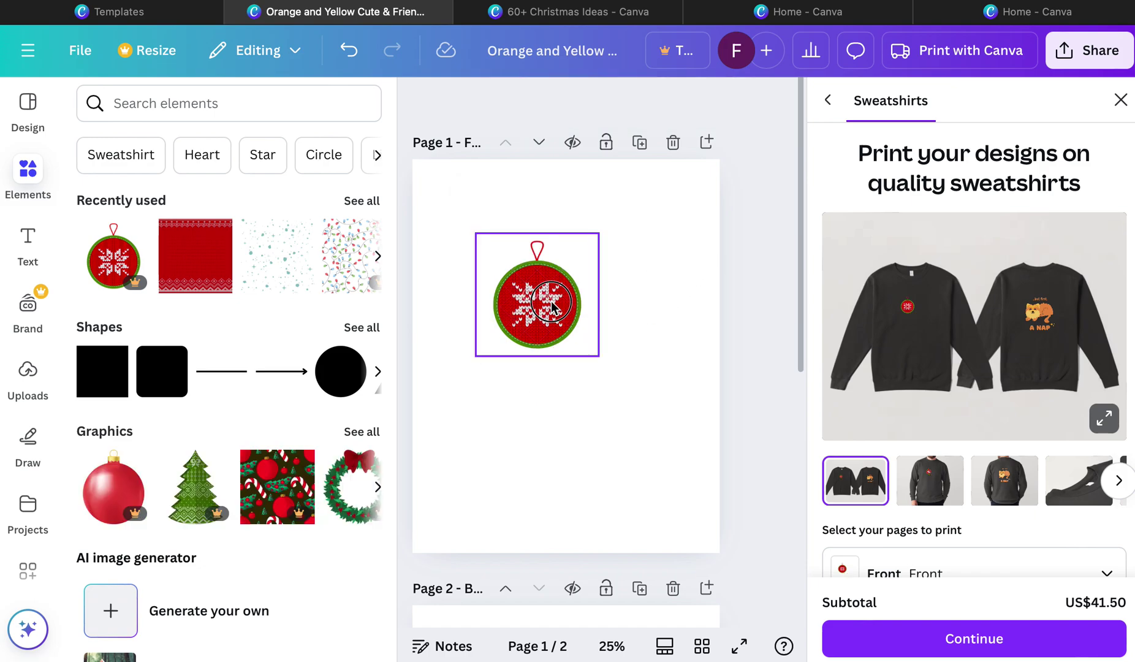
left_click_drag(551, 309, 572, 328)
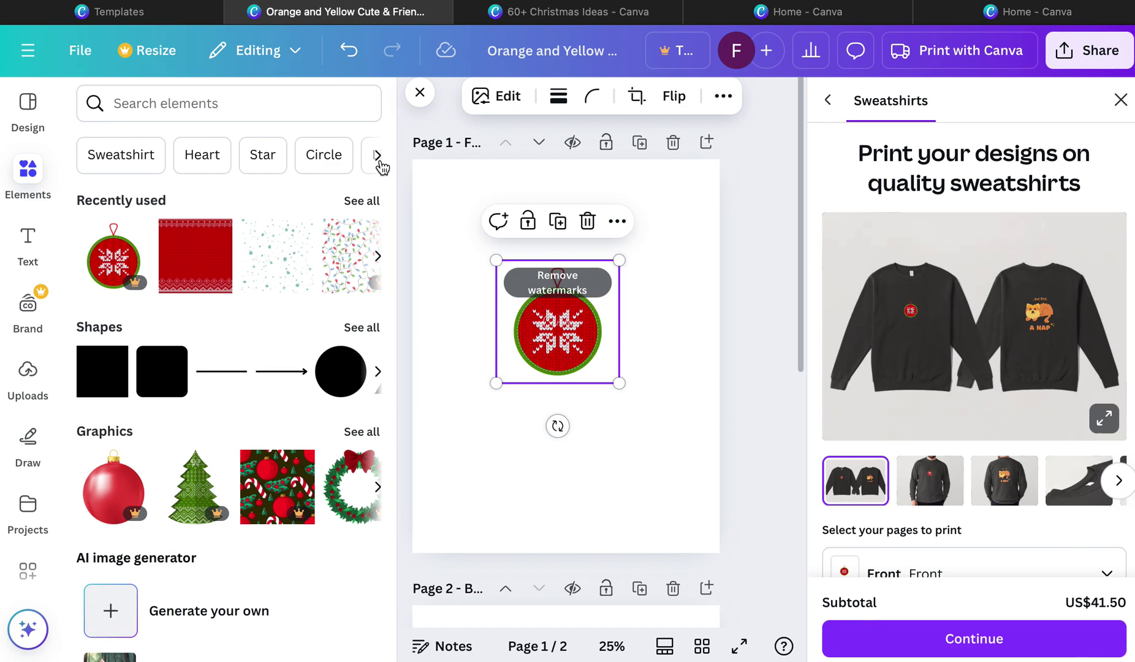
Search elements for 'christmas' and try a reindeer graphic, then remove it
left_click(217, 99)
type("ch")
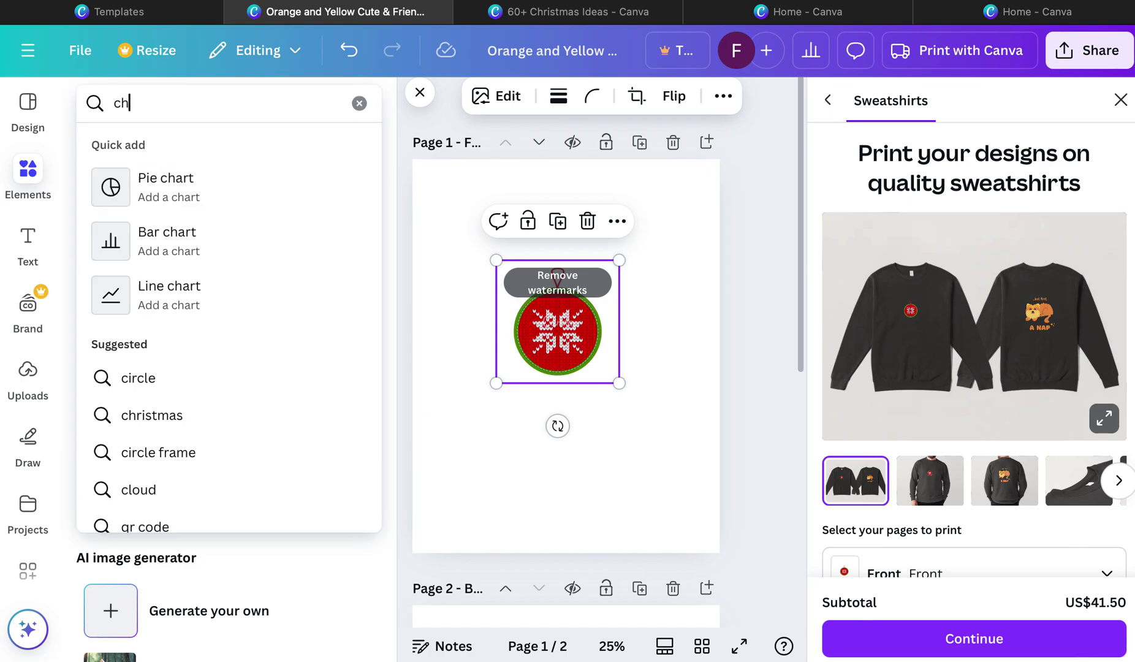
type("ristmas")
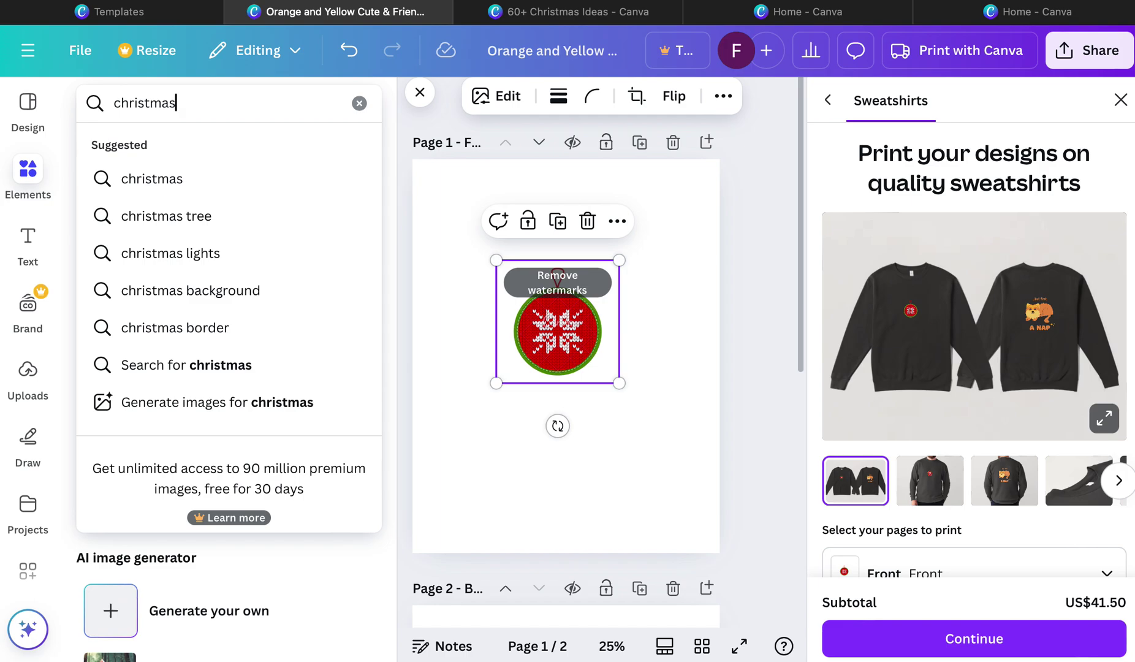
key("Return")
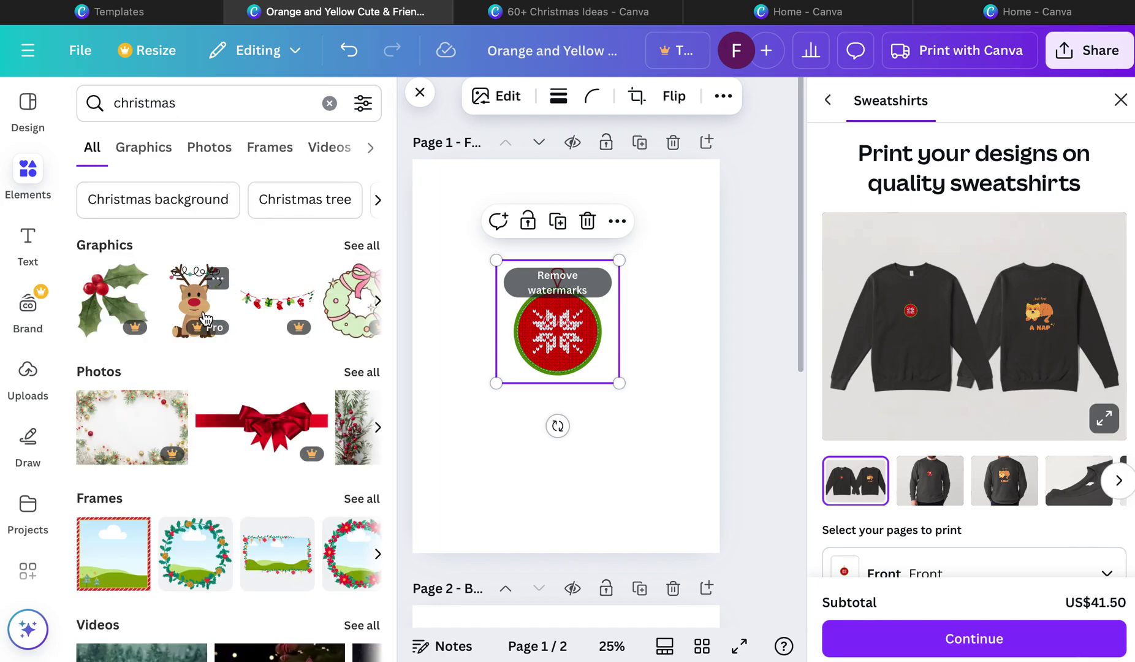
mouse_move(195, 300)
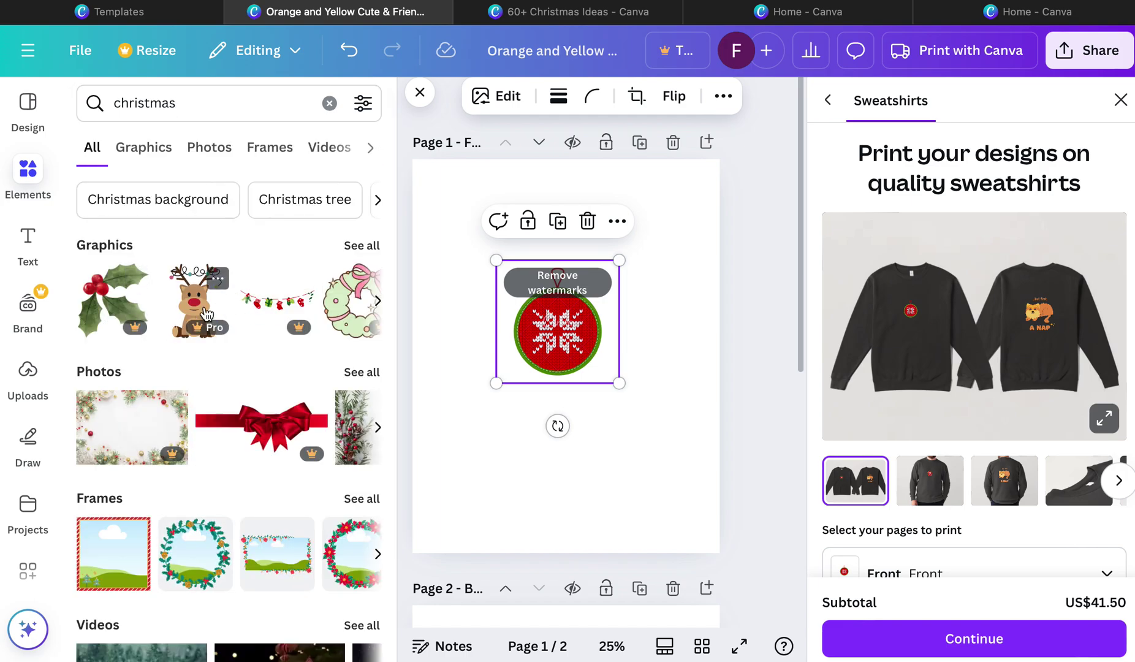
left_click(205, 312)
left_click_drag(558, 362, 634, 363)
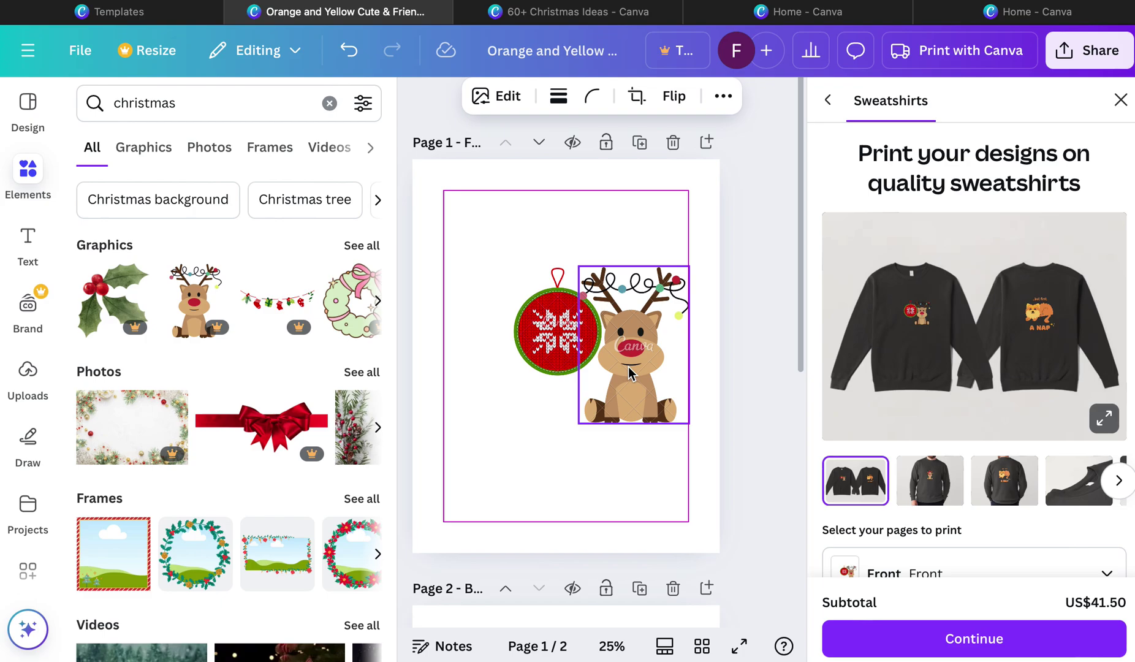
left_click_drag(630, 460, 592, 458)
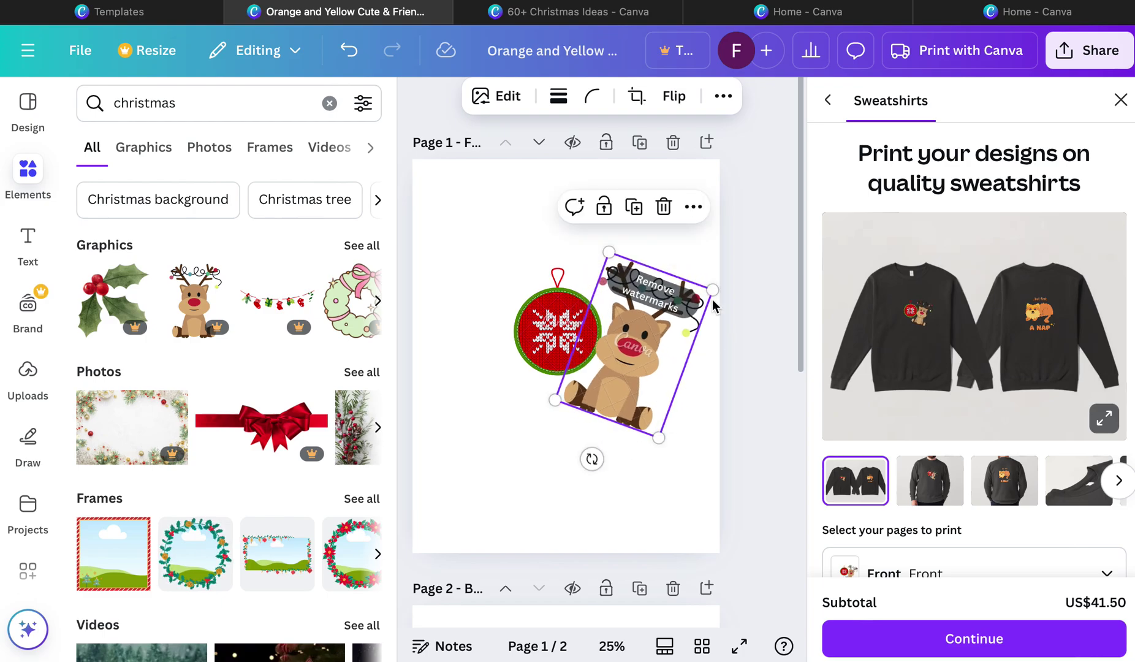
key("Delete")
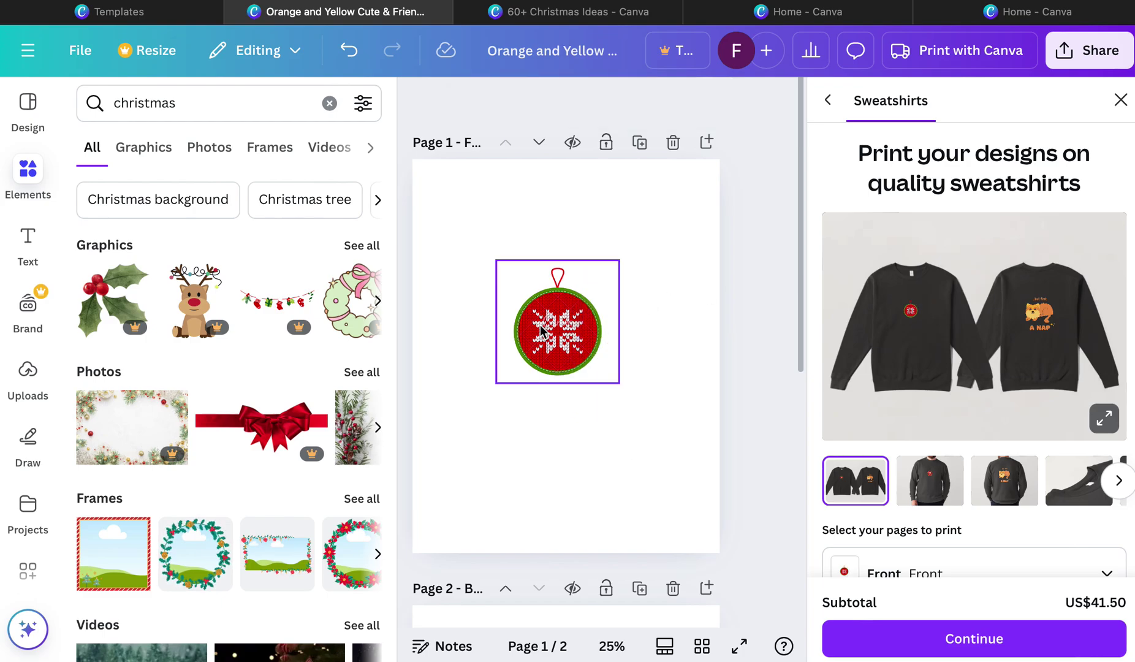
Add a small, slightly tilted Christmas tree graphic just left of the ornament
left_click(363, 247)
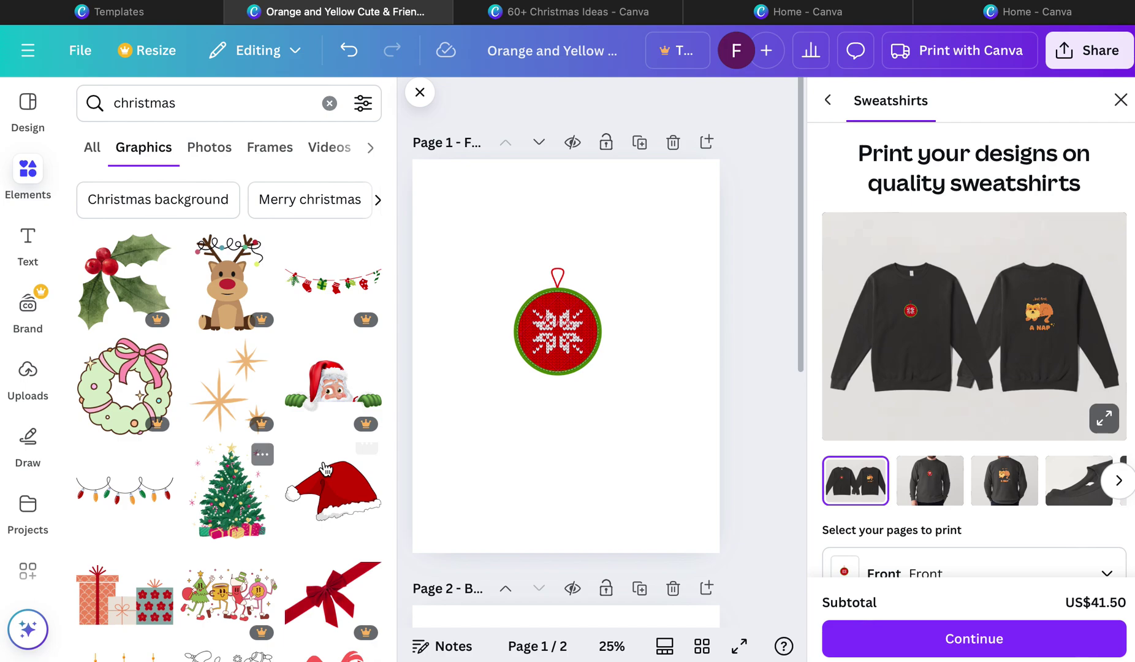
scroll(325, 469, "down", 3)
left_click(239, 405)
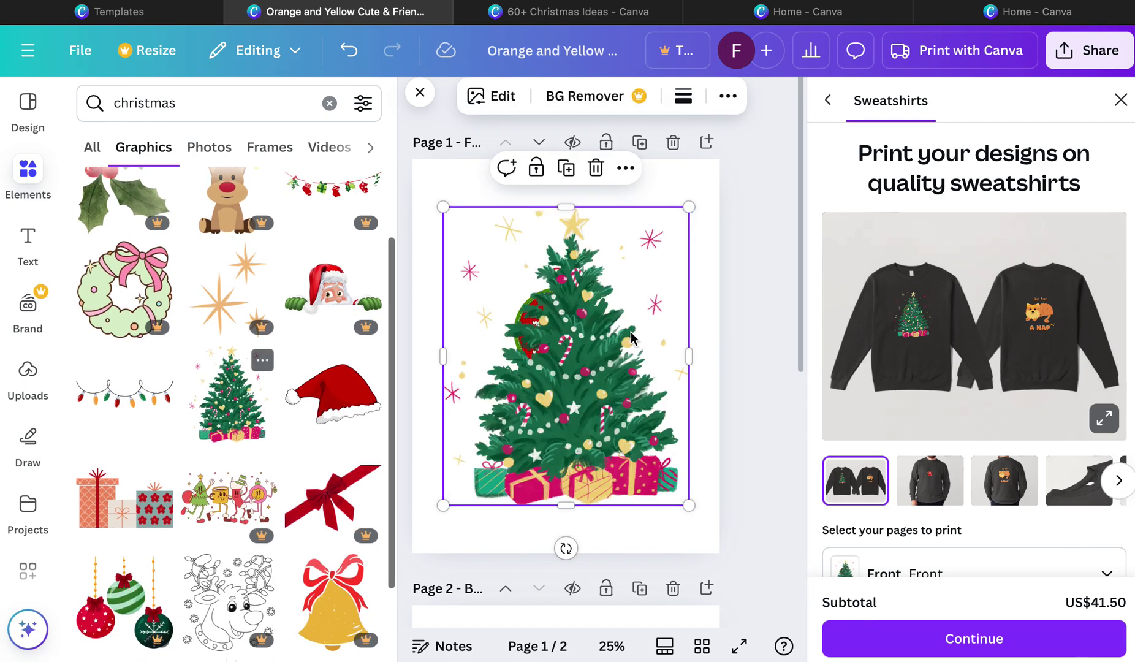
left_click_drag(688, 207, 511, 422)
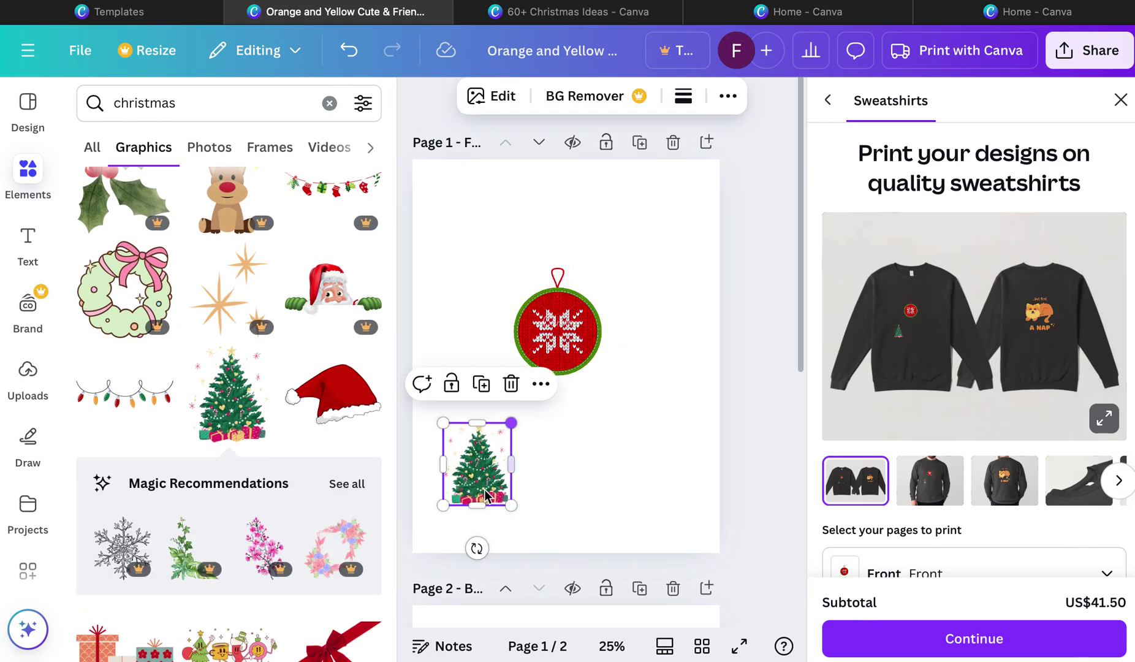
left_click_drag(485, 494, 494, 374)
left_click_drag(489, 423, 517, 434)
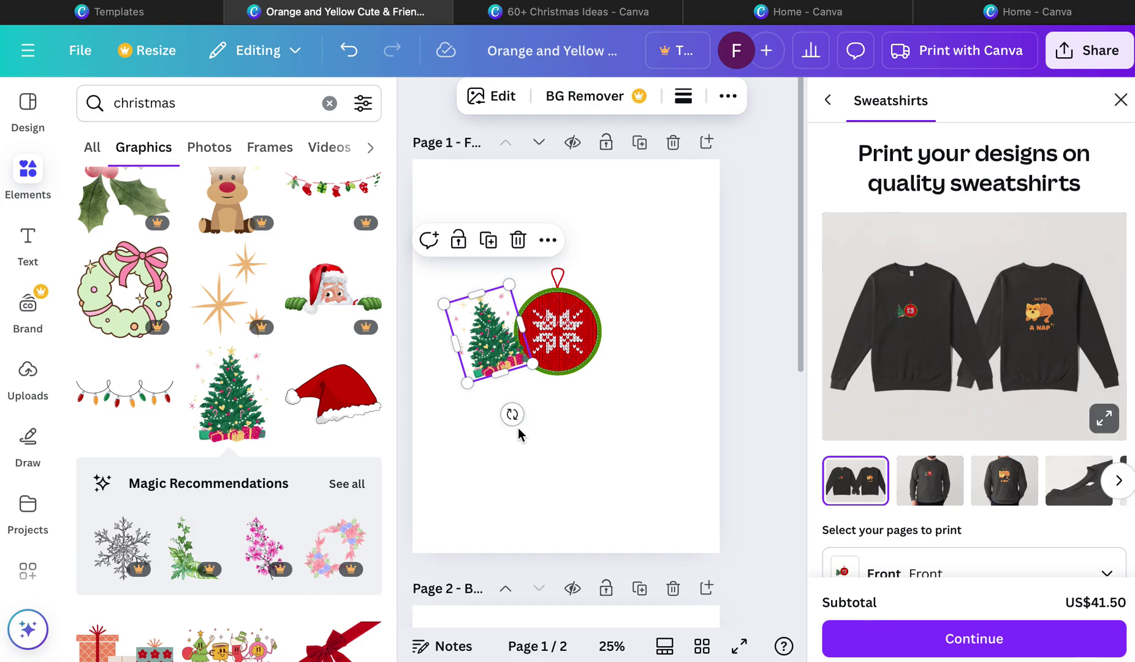
left_click_drag(498, 367, 496, 389)
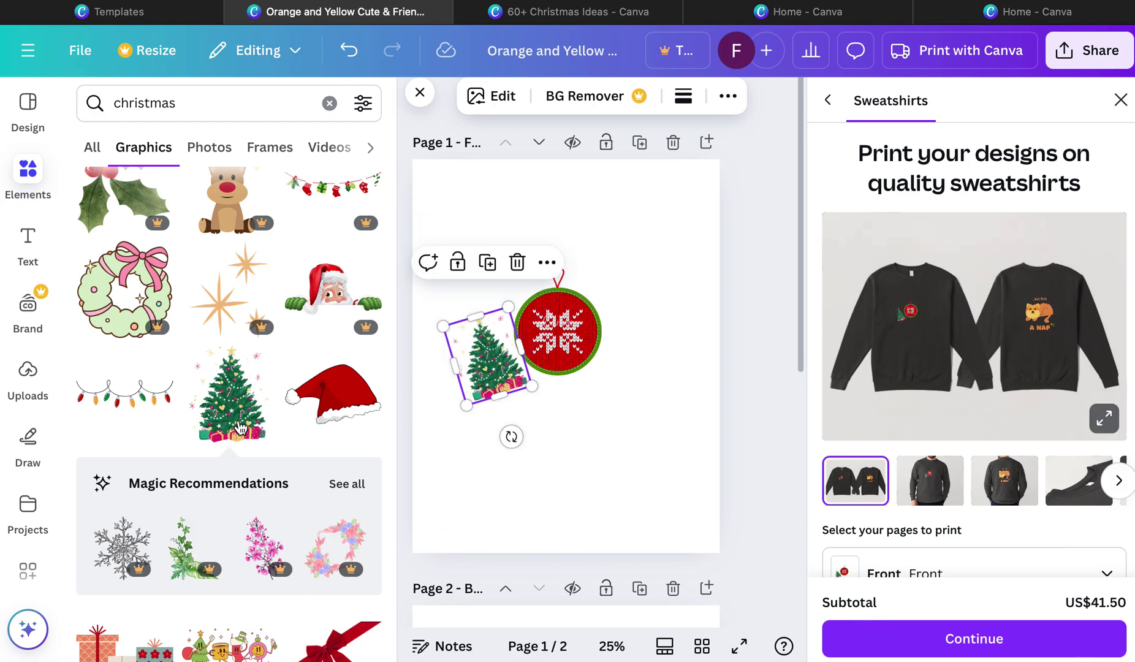
Try a hanging ornaments graphic, remove it, and browse more Christmas graphics
scroll(272, 462, "down", 3)
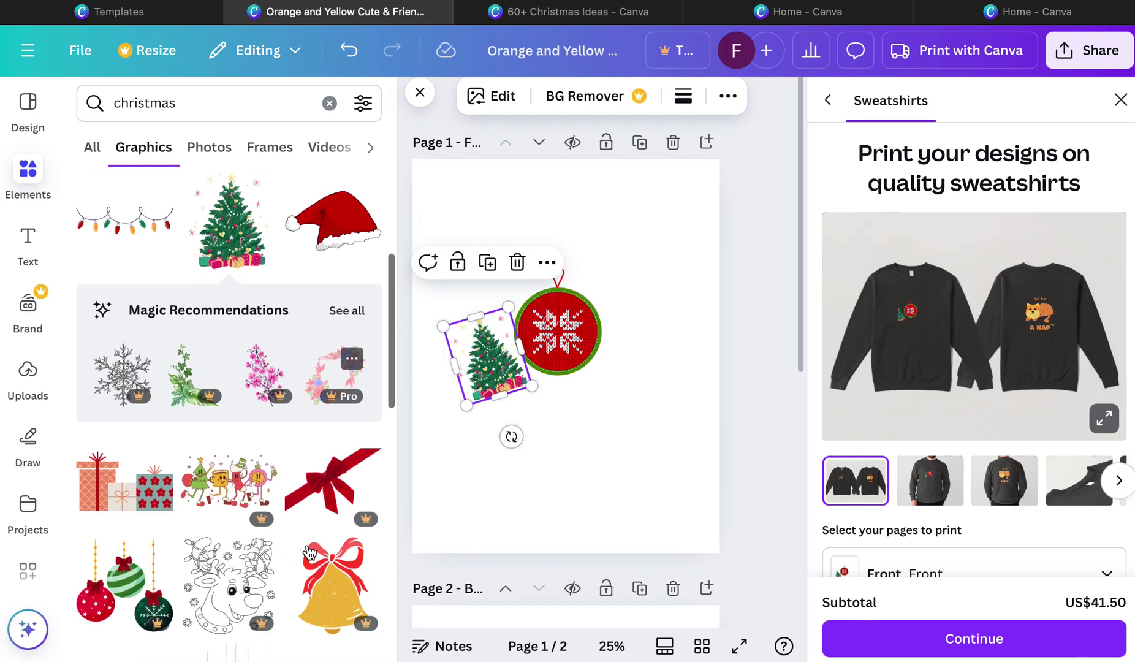
scroll(271, 462, "down", 2)
left_click(140, 472)
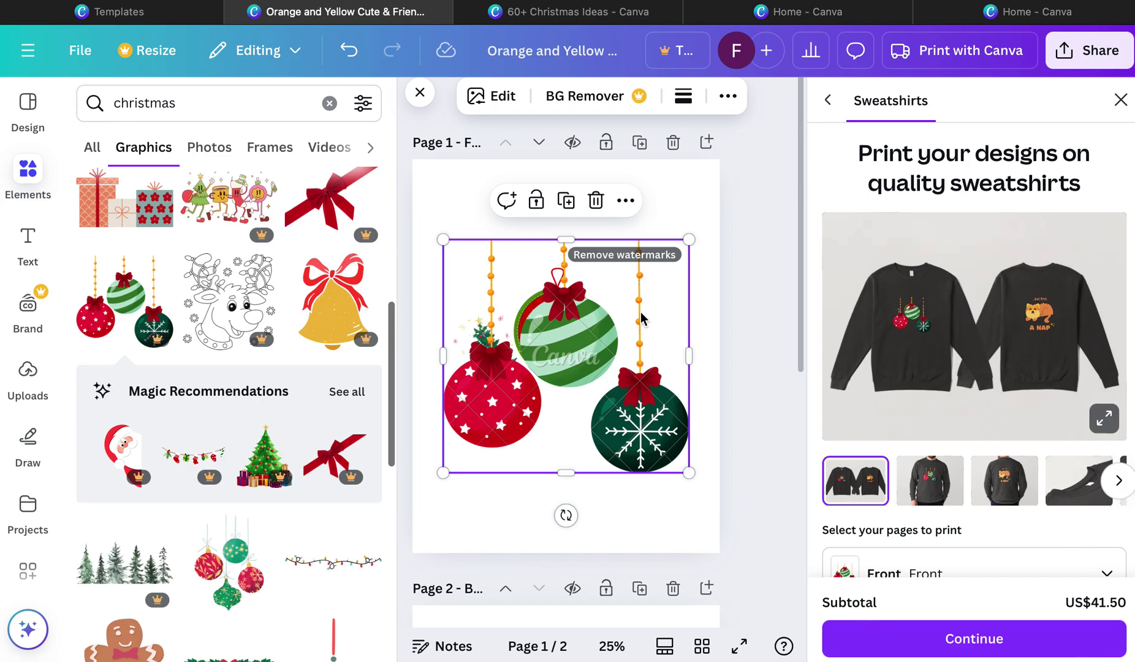
key("Delete")
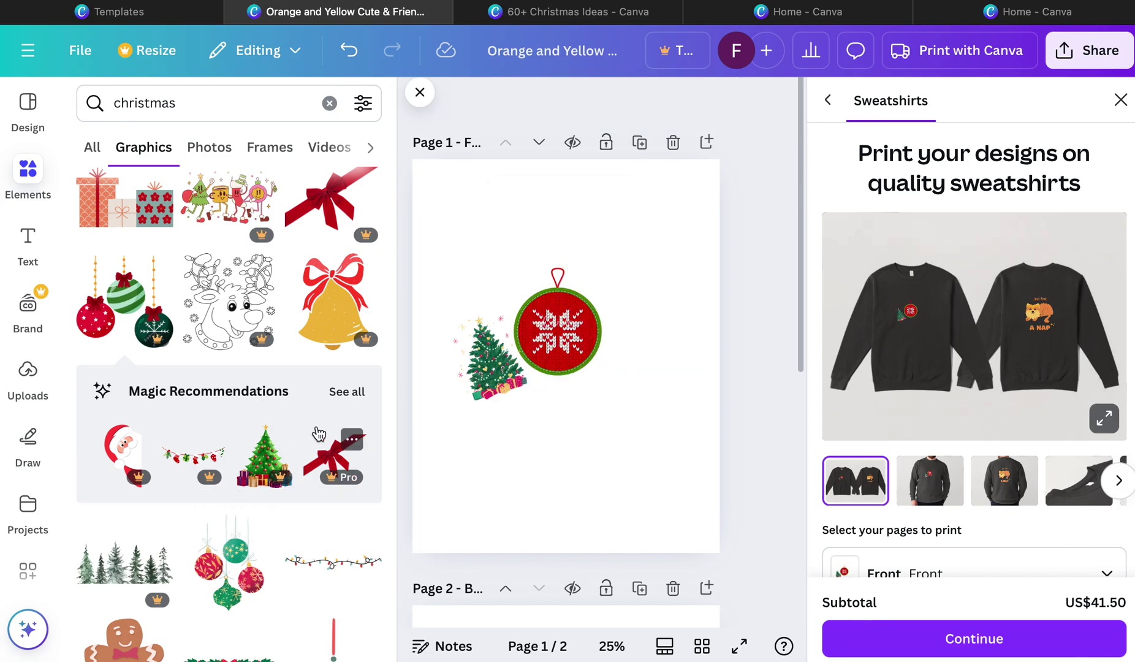
scroll(319, 439, "down", 7)
scroll(159, 312, "up", 4)
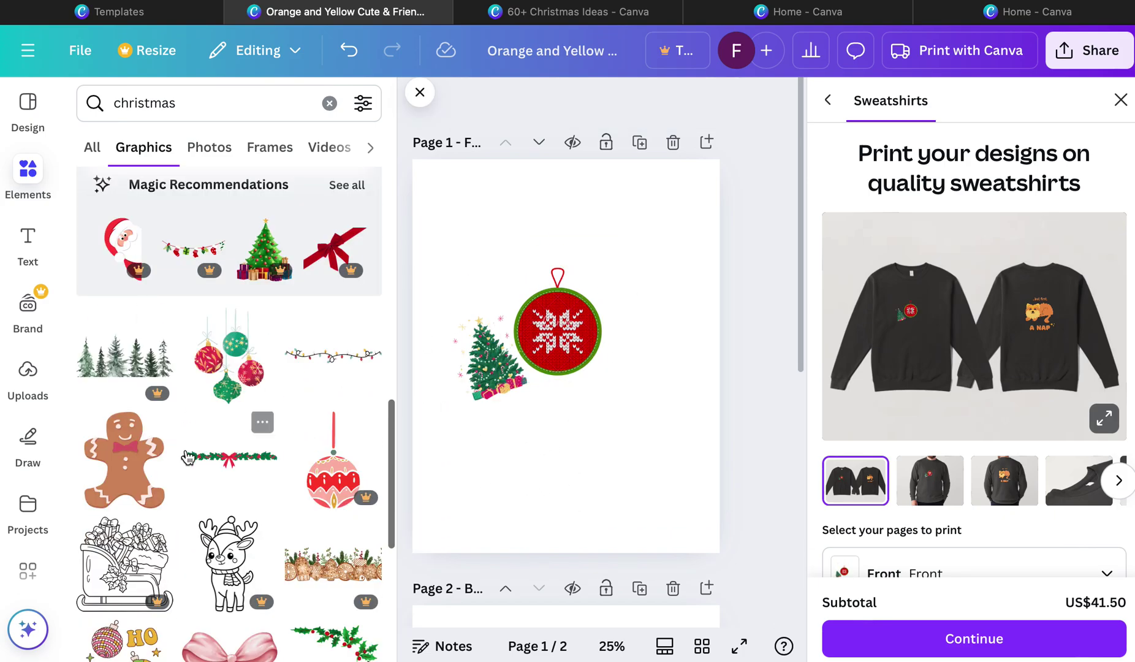
Add a small, clockwise-tilted gingerbread man right of the ornament
left_click(125, 456)
left_click_drag(626, 281, 561, 345)
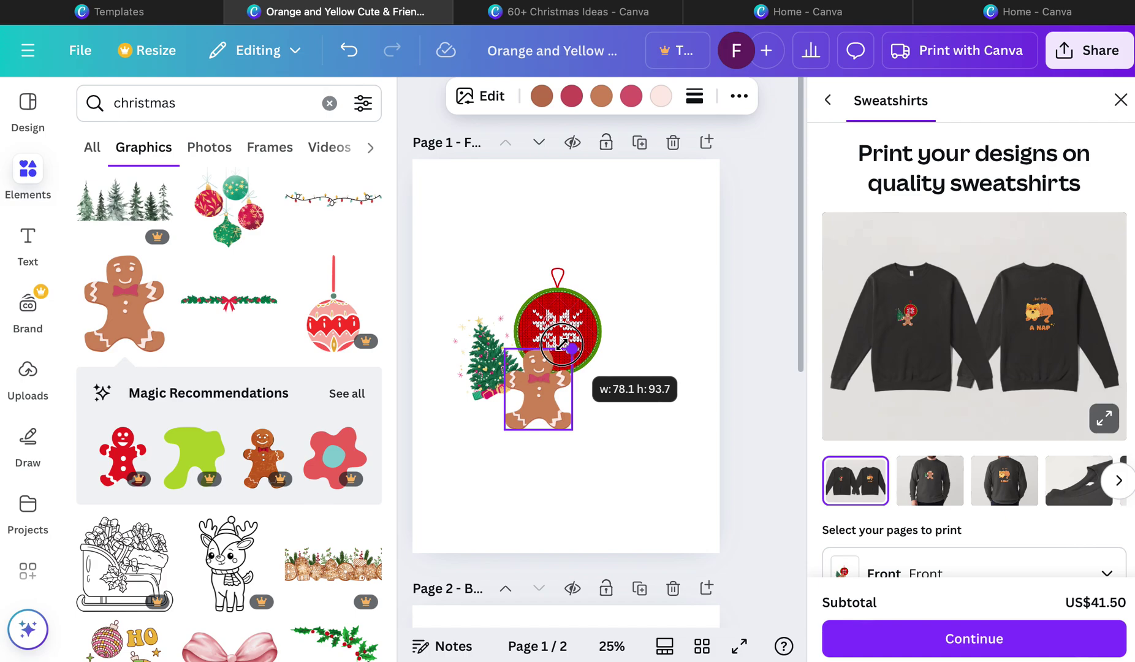
left_click_drag(532, 424, 612, 401)
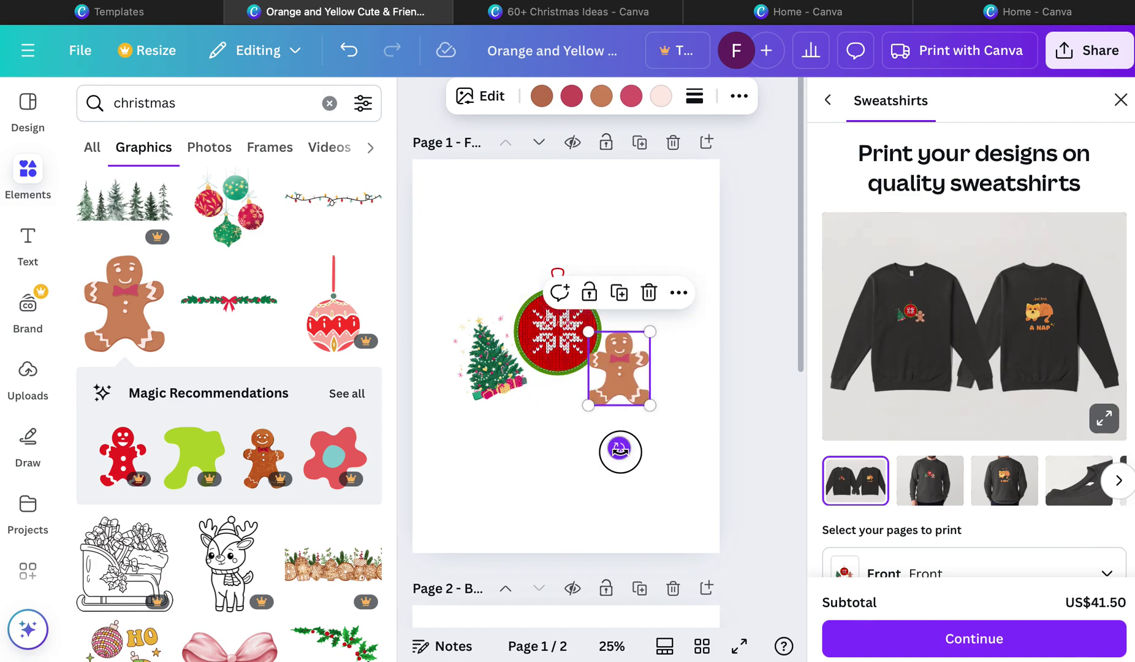
left_click_drag(620, 451, 583, 450)
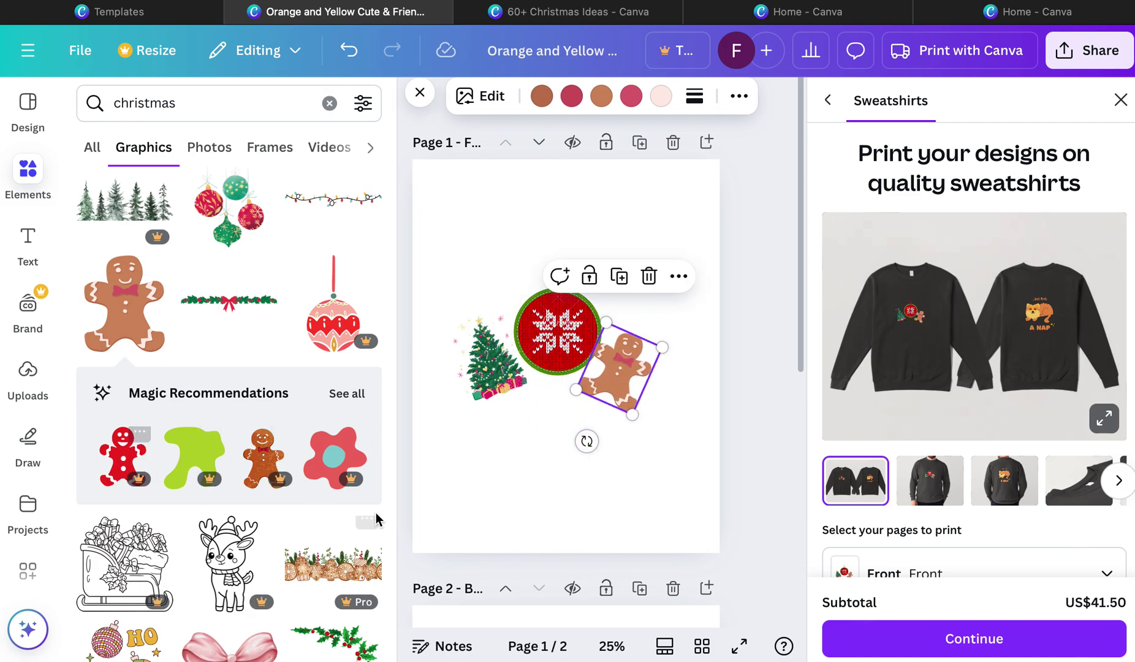
Place the holly corner above the ornament, rotated into a diamond and centred
scroll(286, 469, "down", 1)
scroll(287, 469, "down", 2)
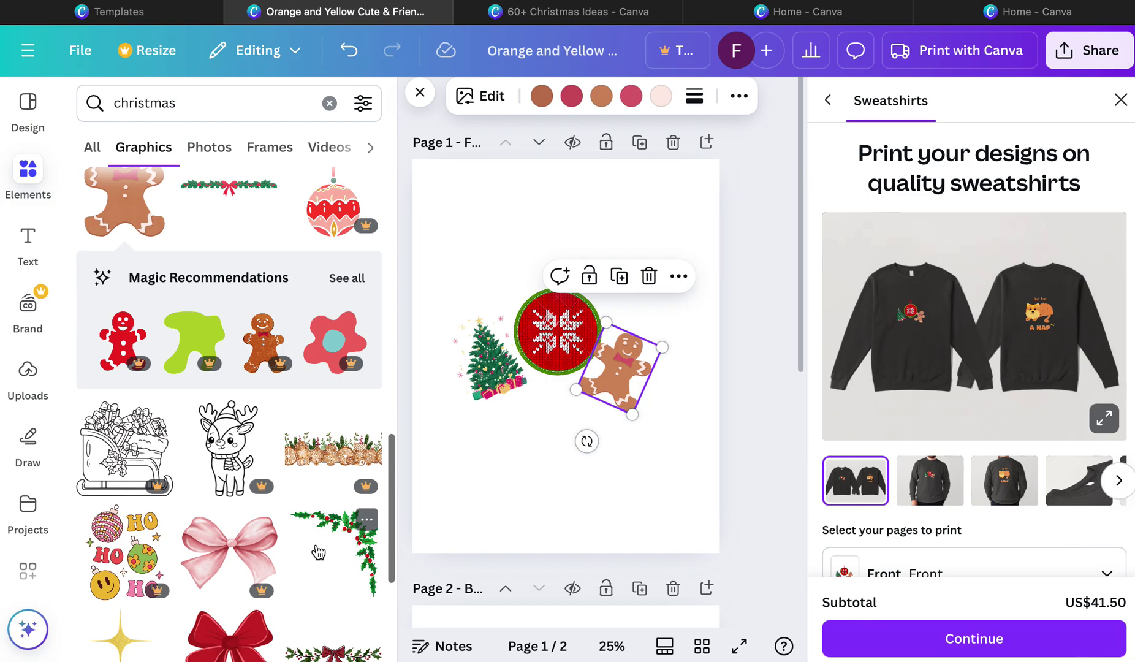
left_click_drag(349, 540, 565, 288)
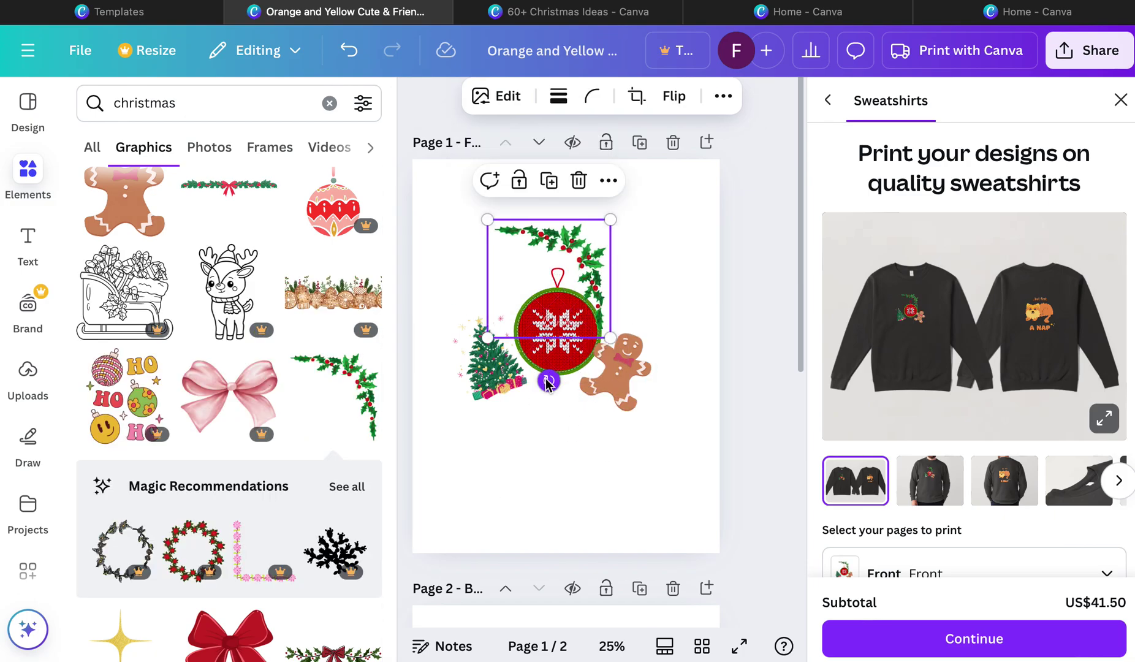
left_click_drag(549, 381, 652, 386)
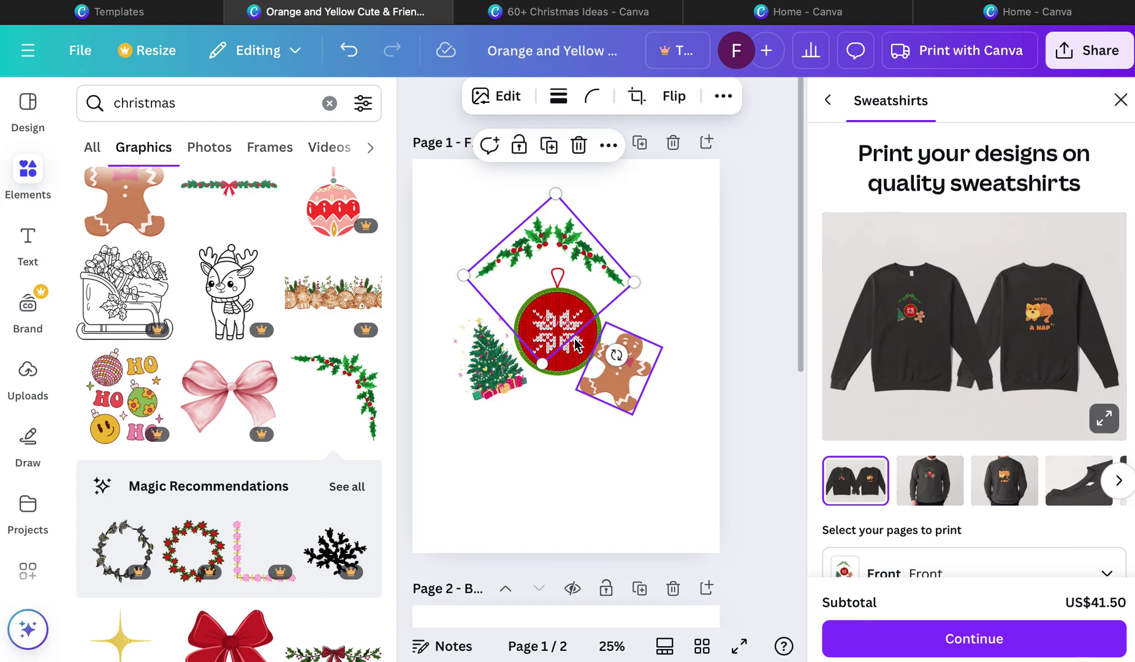
mouse_move(561, 299)
left_mouse_down()
mouse_move(581, 302)
mouse_move(566, 308)
left_mouse_up()
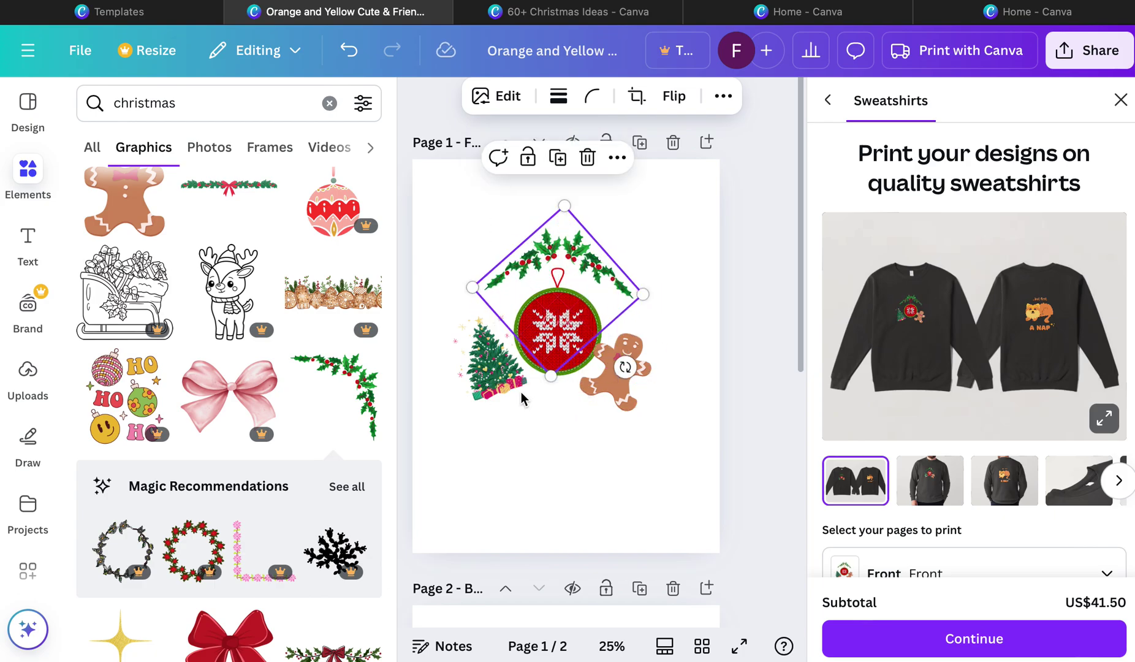
Search the graphics for 'merry Christmas'
left_click(330, 104)
type("m")
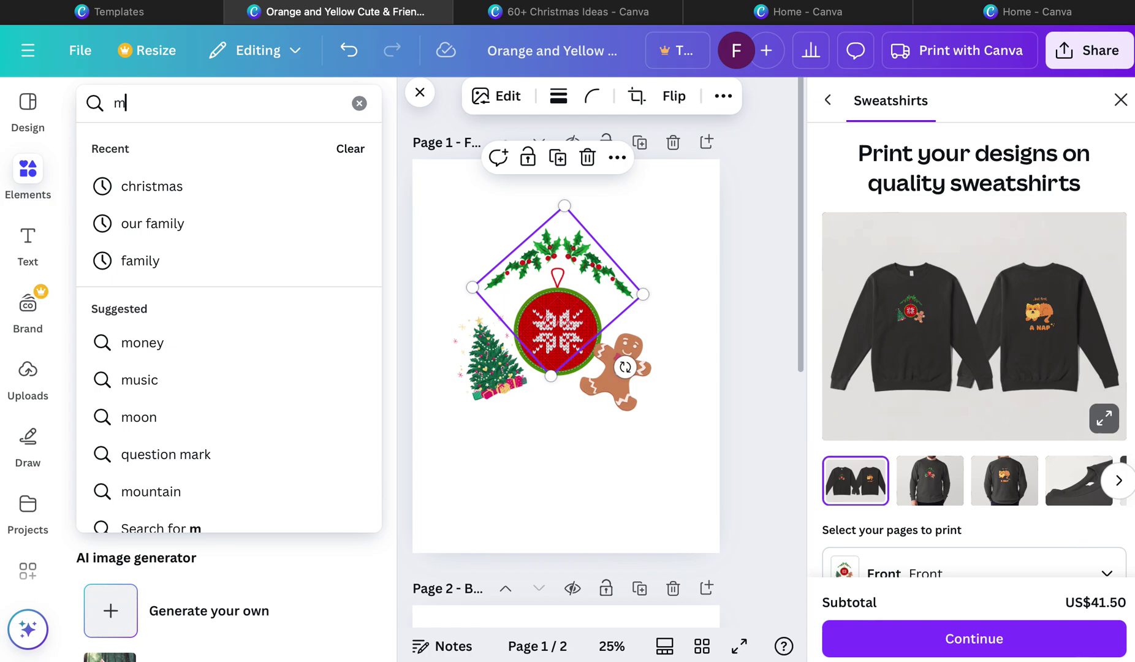
type("erry christmas")
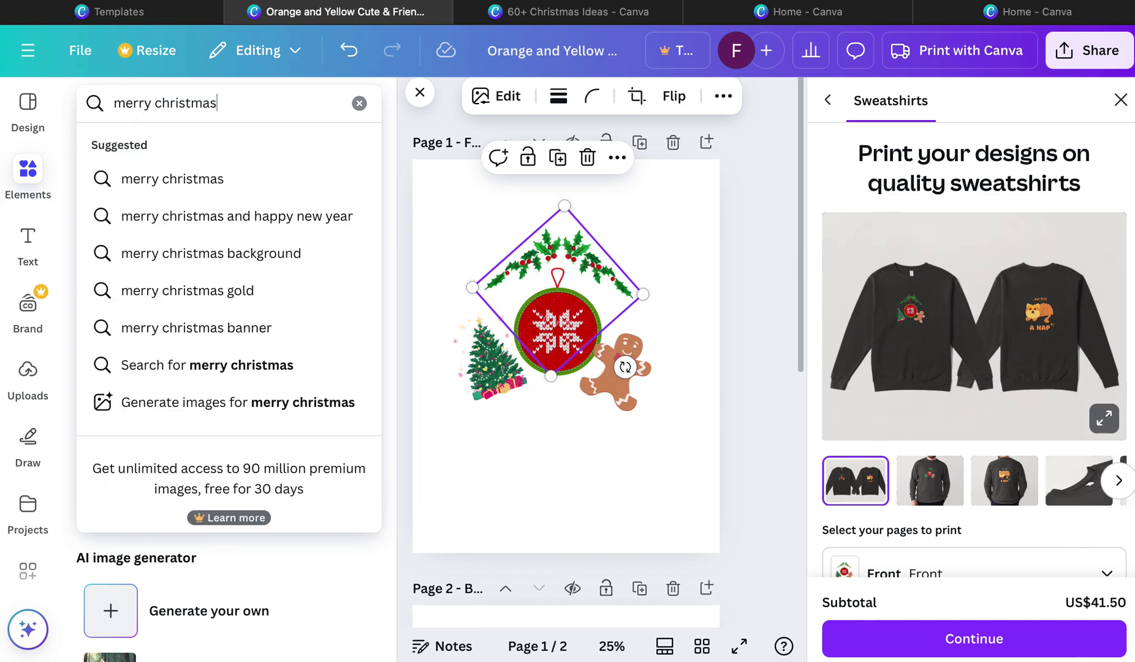
key("Return")
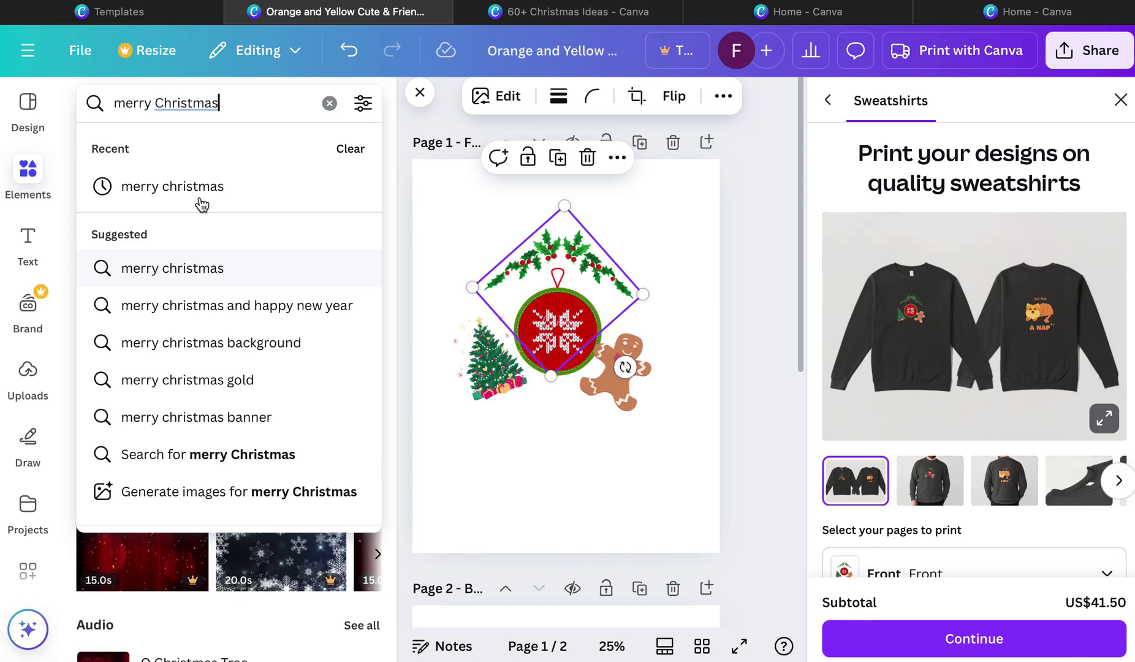
key("Return")
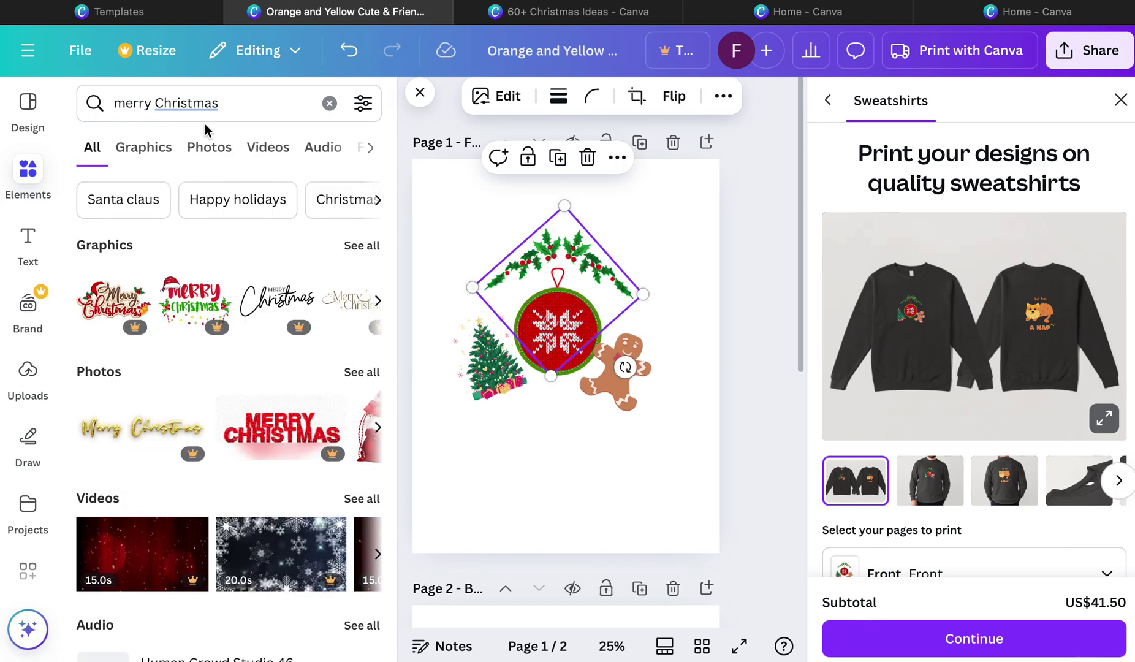
left_click(361, 246)
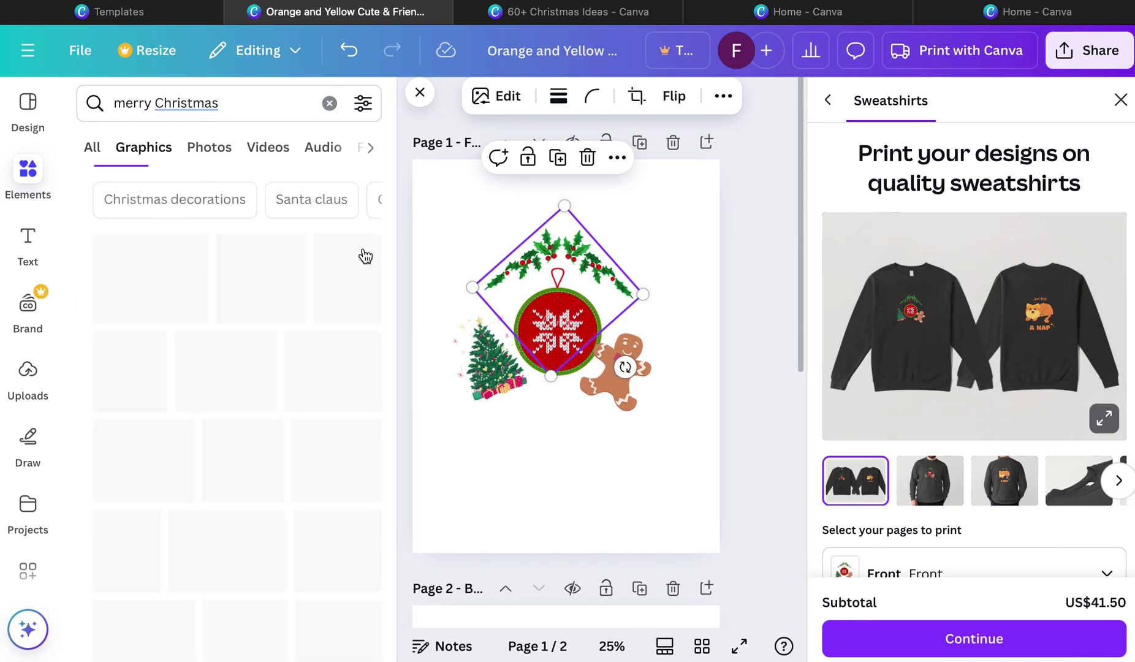
scroll(336, 456, "down", 2)
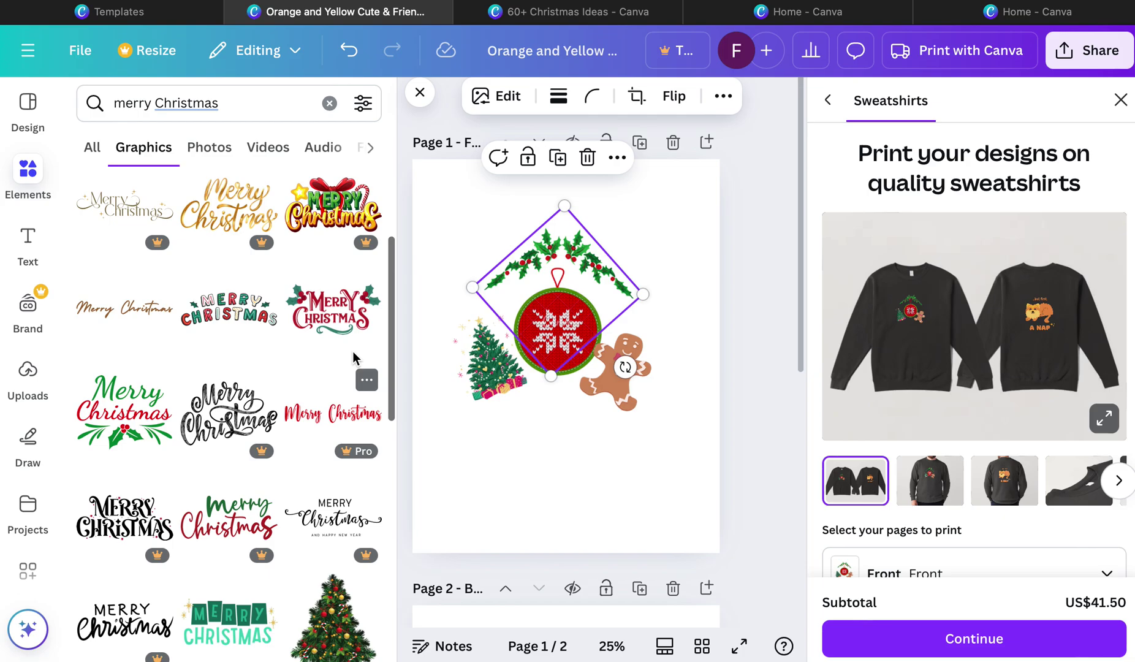
Add the red Merry Christmas graphic at the top-right and select the four elements below
left_click(331, 311)
left_click_drag(577, 371, 572, 443)
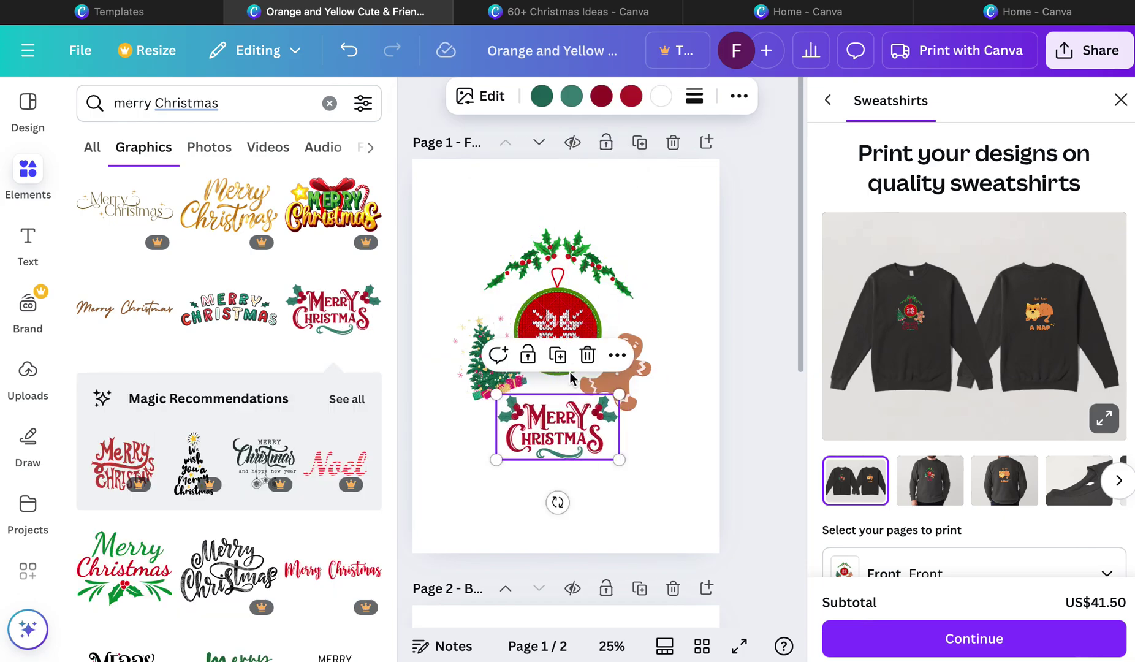
left_click_drag(551, 438, 636, 193)
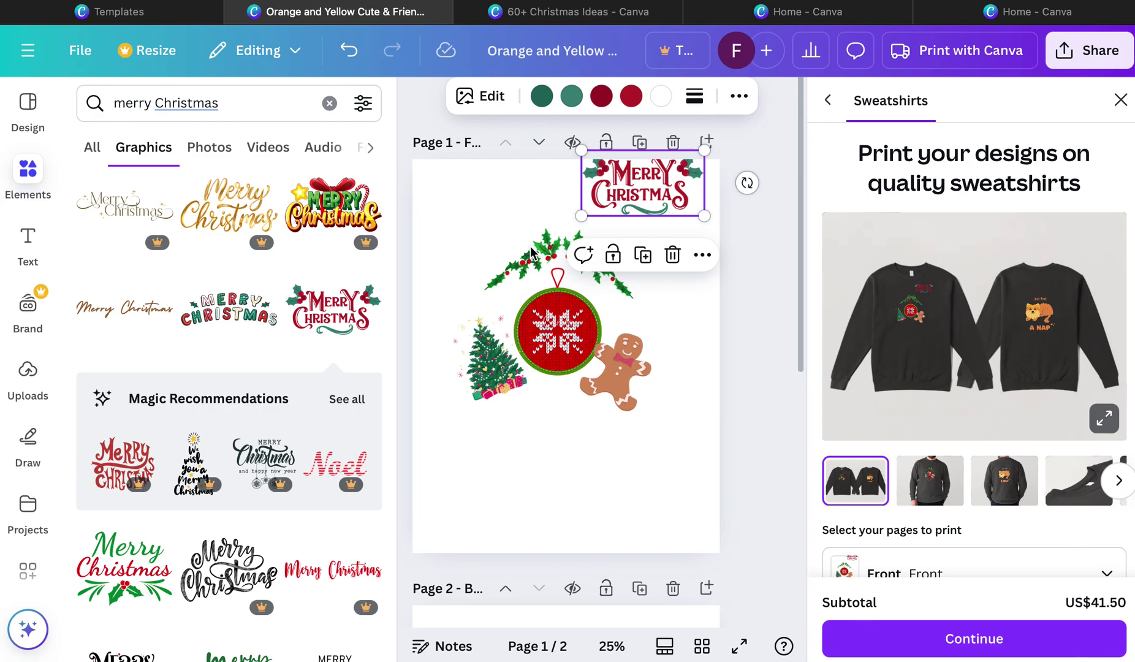
left_click_drag(477, 243, 641, 426)
Move the four Christmas elements lower and centre Merry Christmas above the holly
left_click_drag(609, 363, 610, 406)
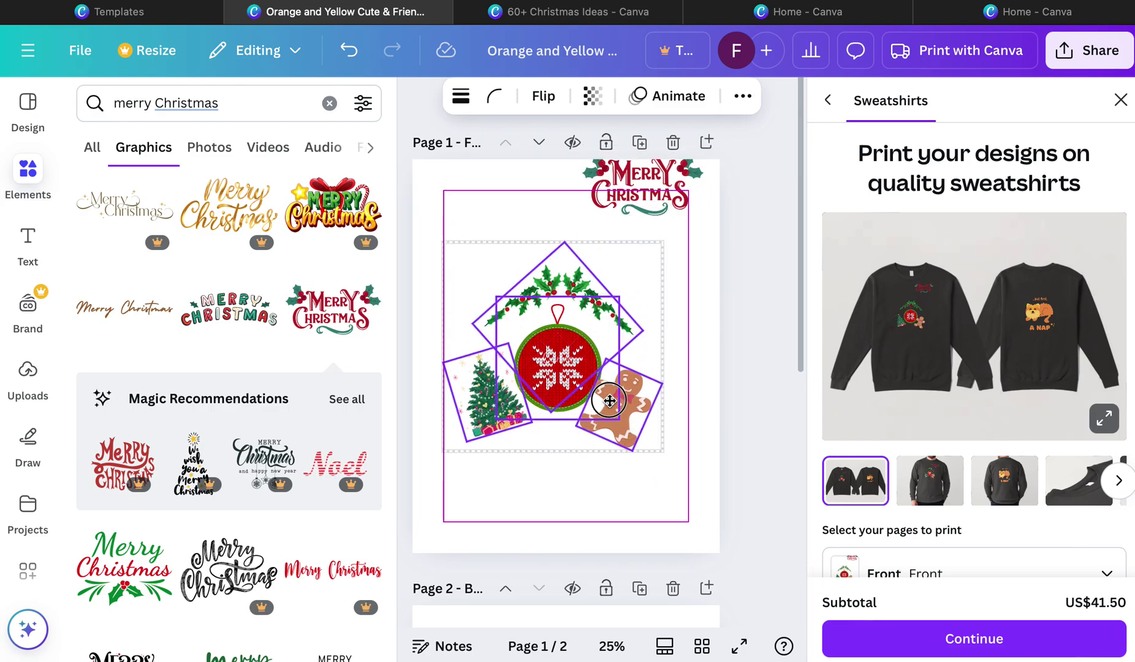
left_click(712, 317)
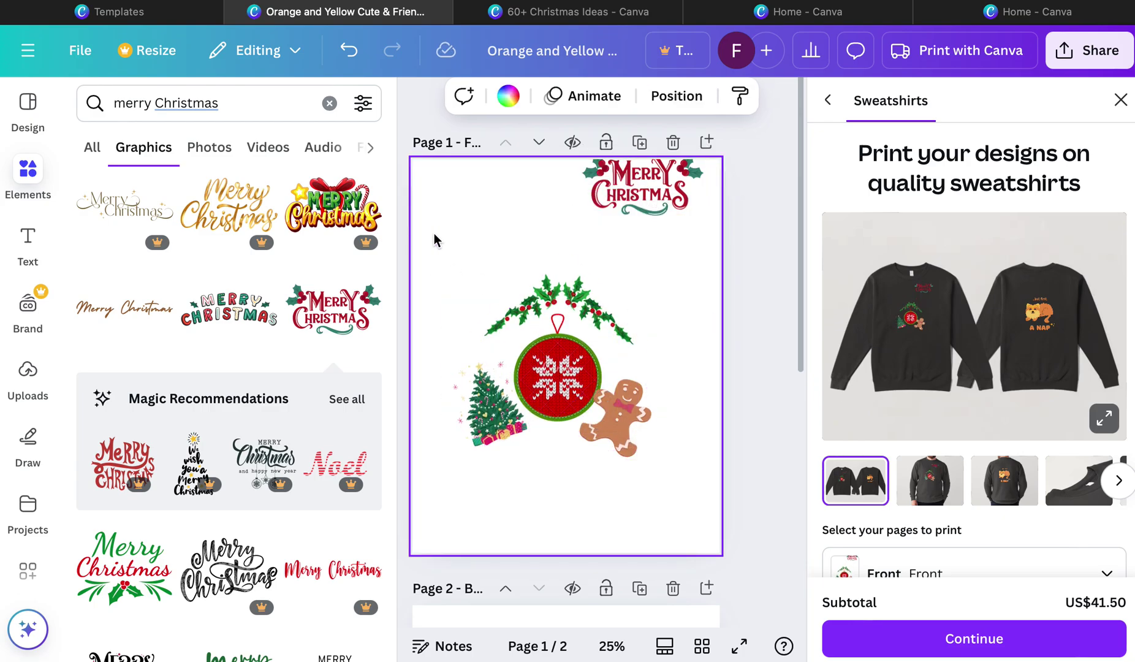
left_click_drag(434, 239, 692, 490)
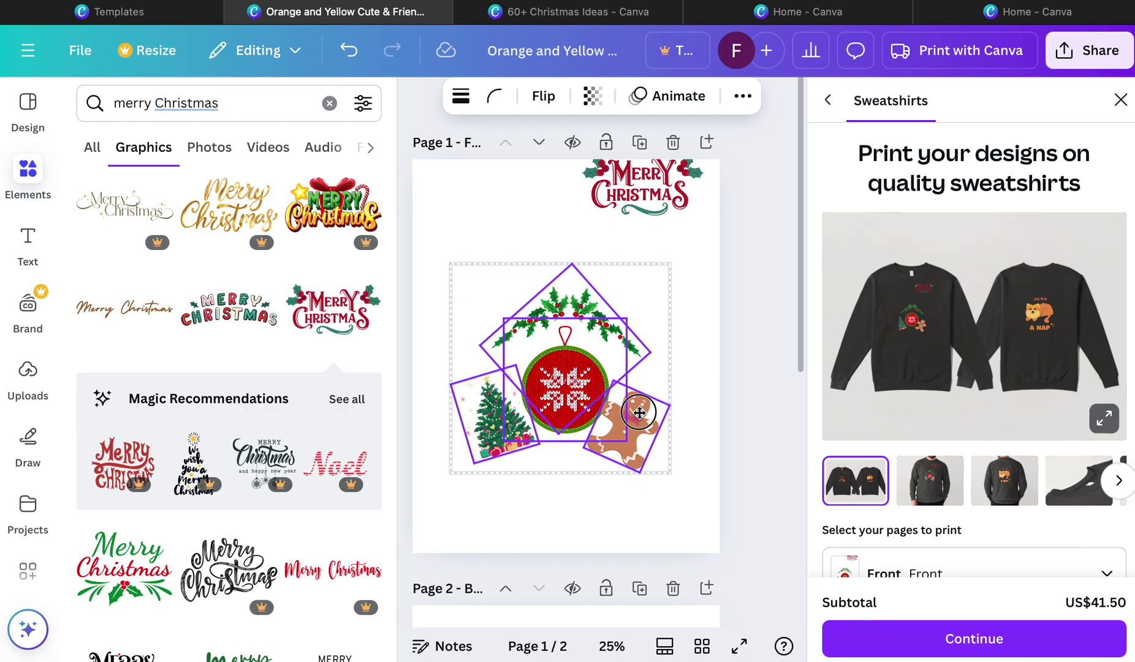
left_click_drag(678, 195, 600, 254)
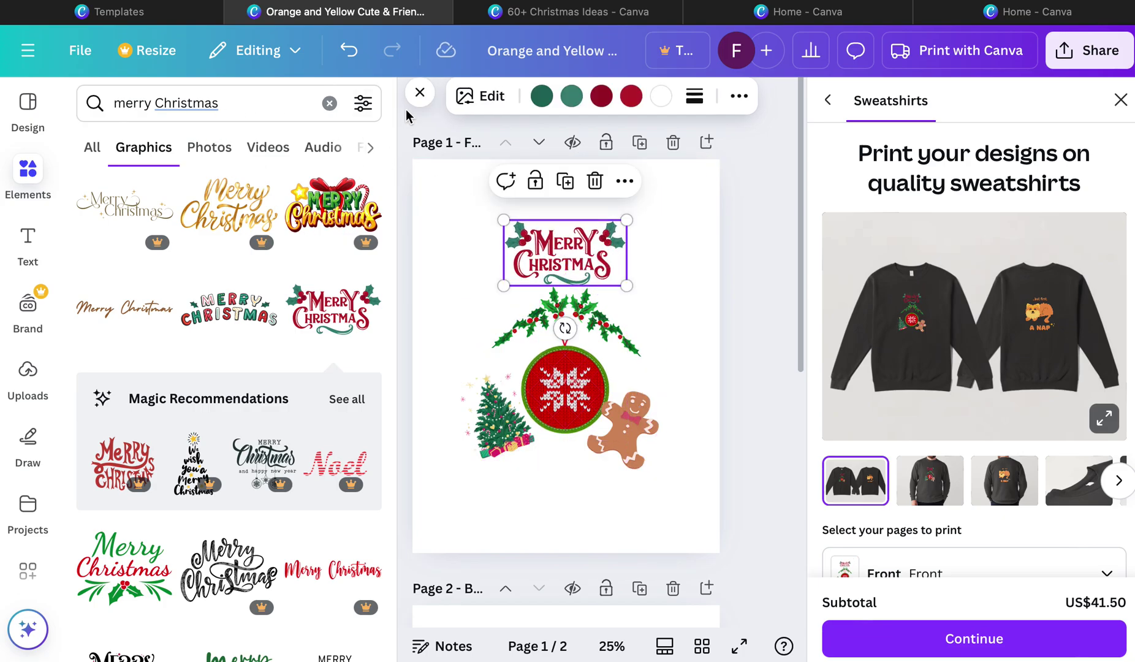
Hide the Elements panel, deselect, and expand the large sweatshirt mockup preview
left_click(420, 93)
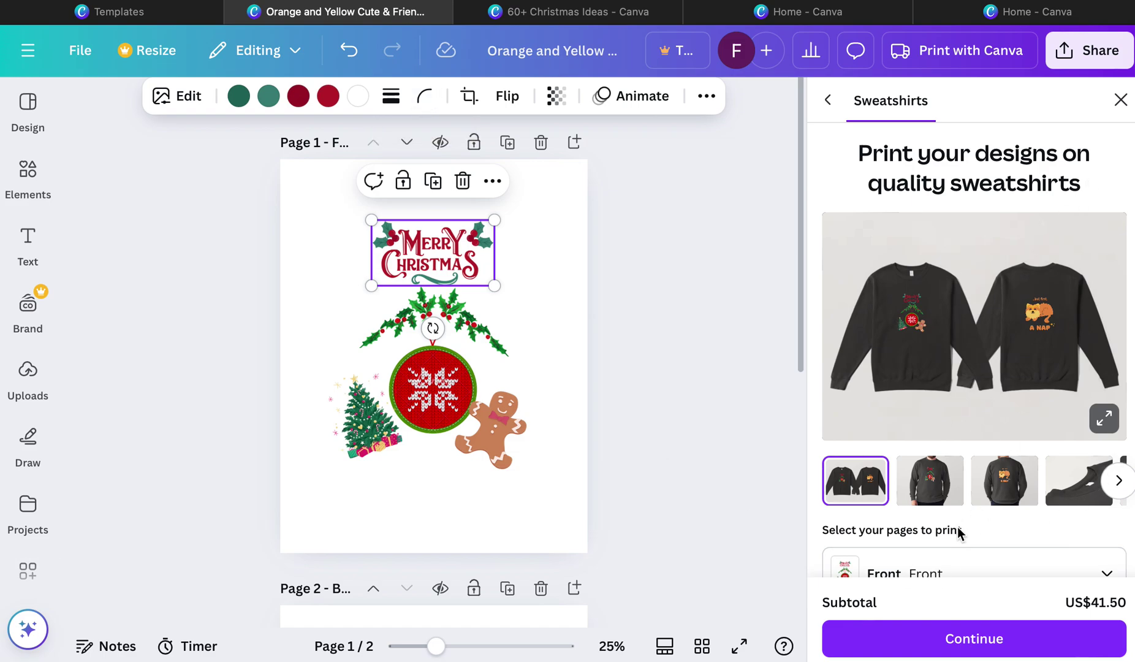
left_click(728, 331)
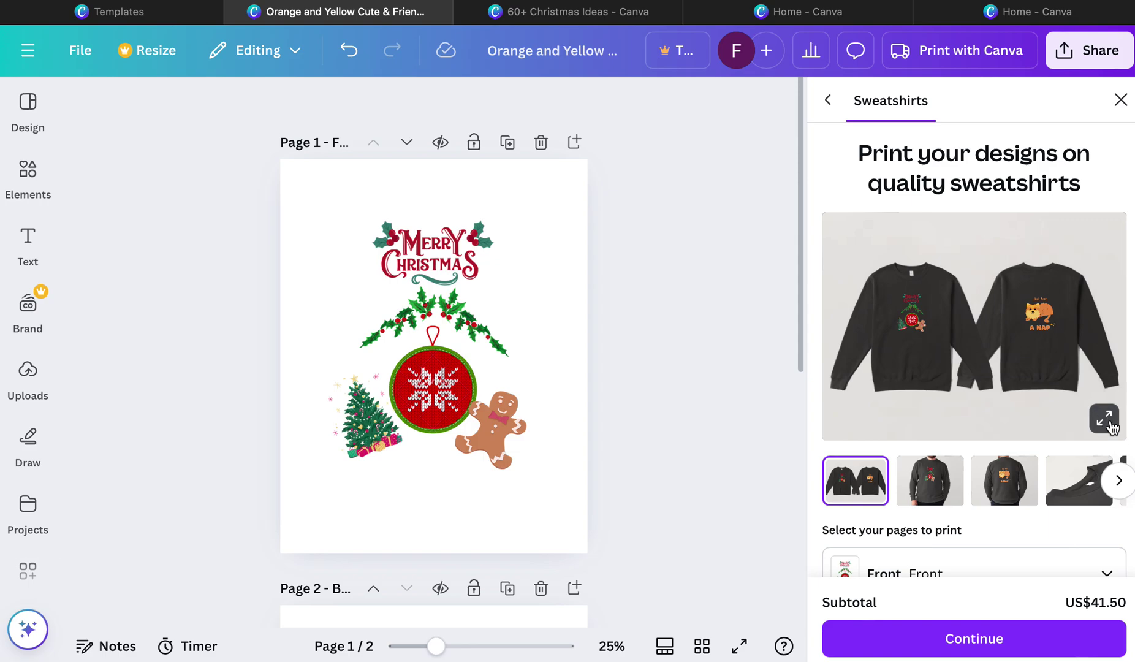
left_click(1105, 419)
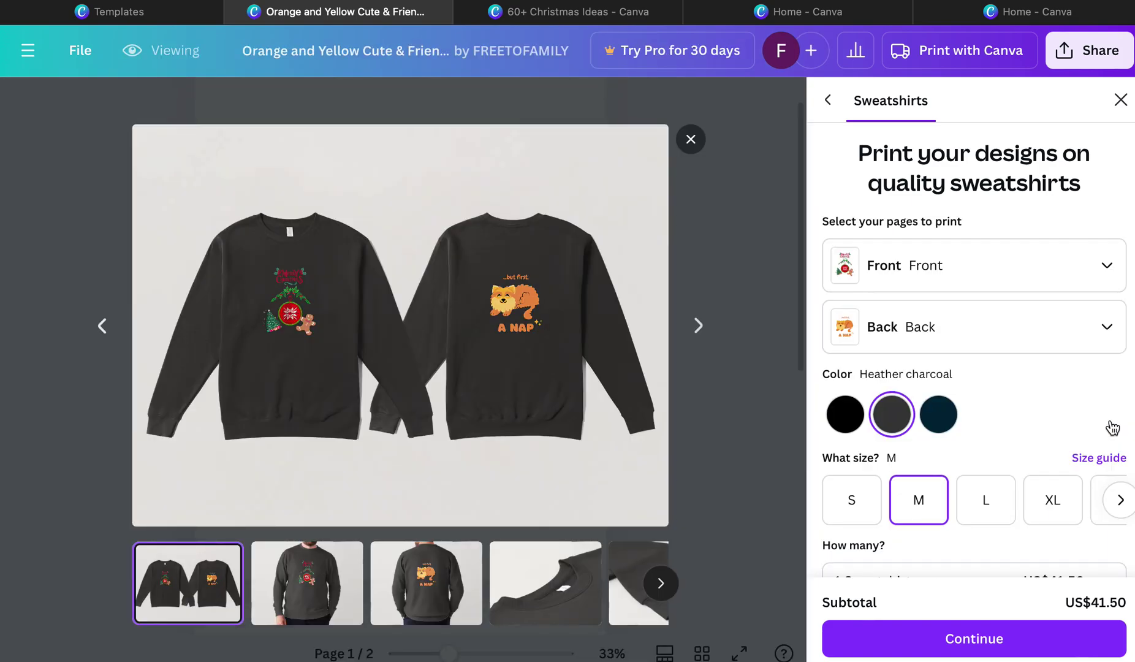
Step to the back-view mockup and set the sweatshirt colour to Black
left_click(699, 326)
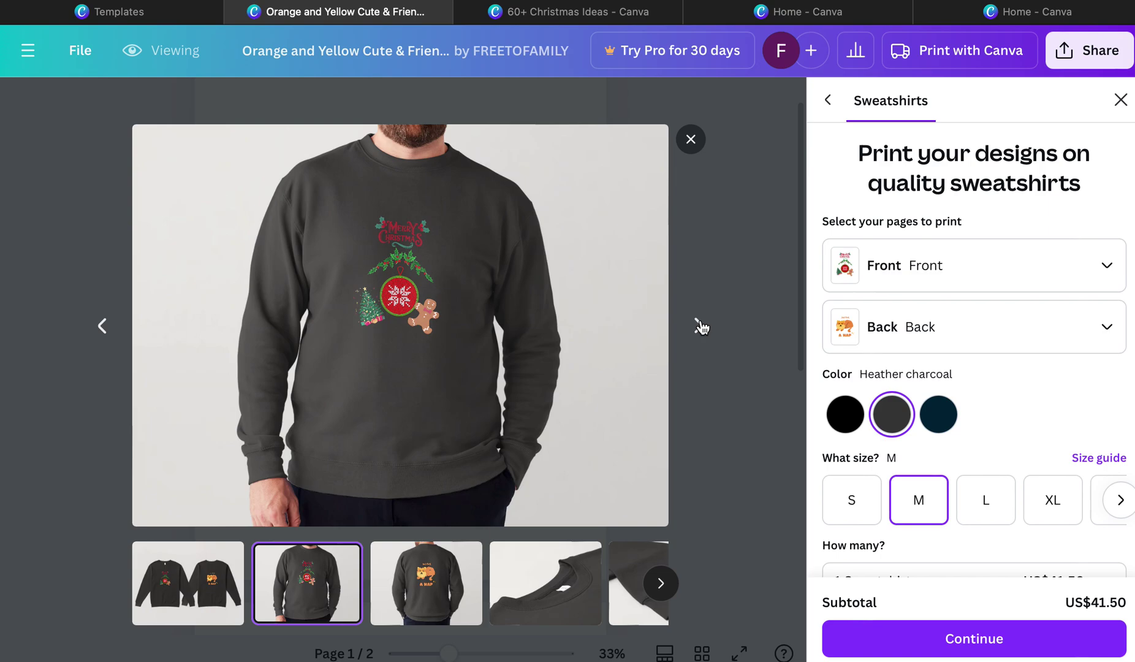
left_click(701, 327)
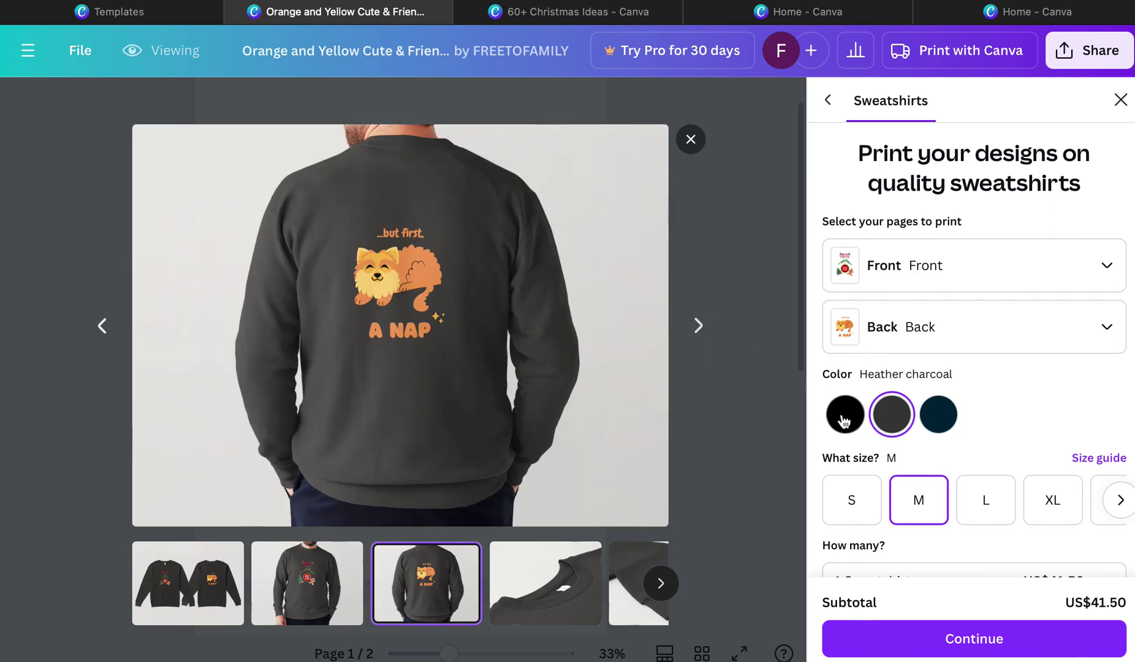
left_click(844, 421)
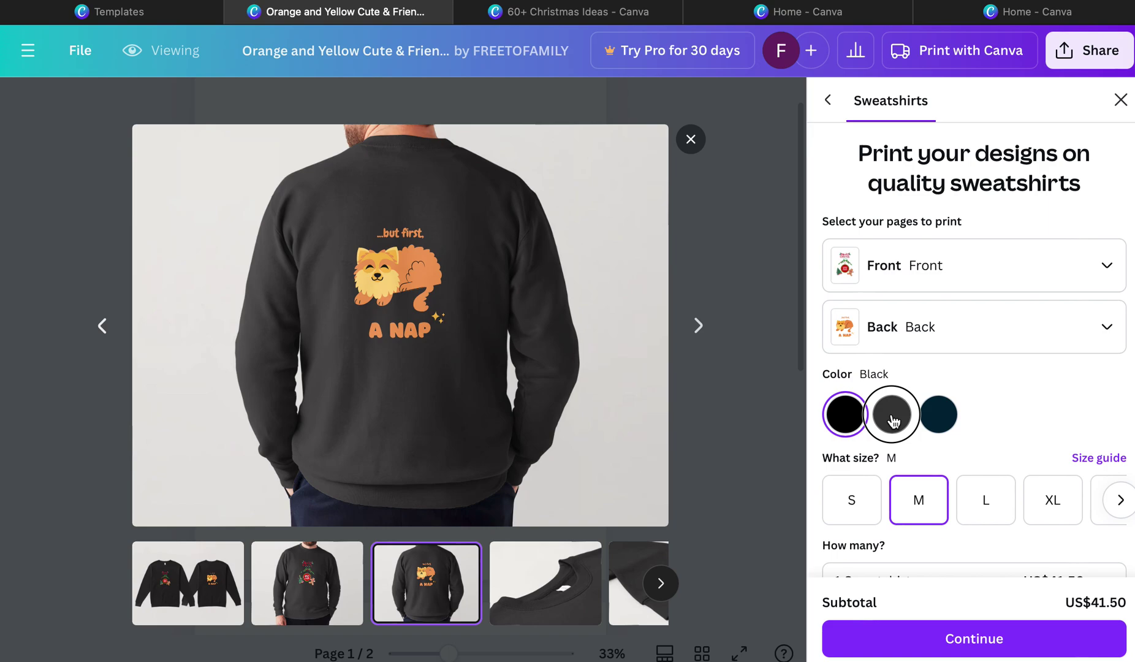
left_click(892, 420)
left_click(849, 422)
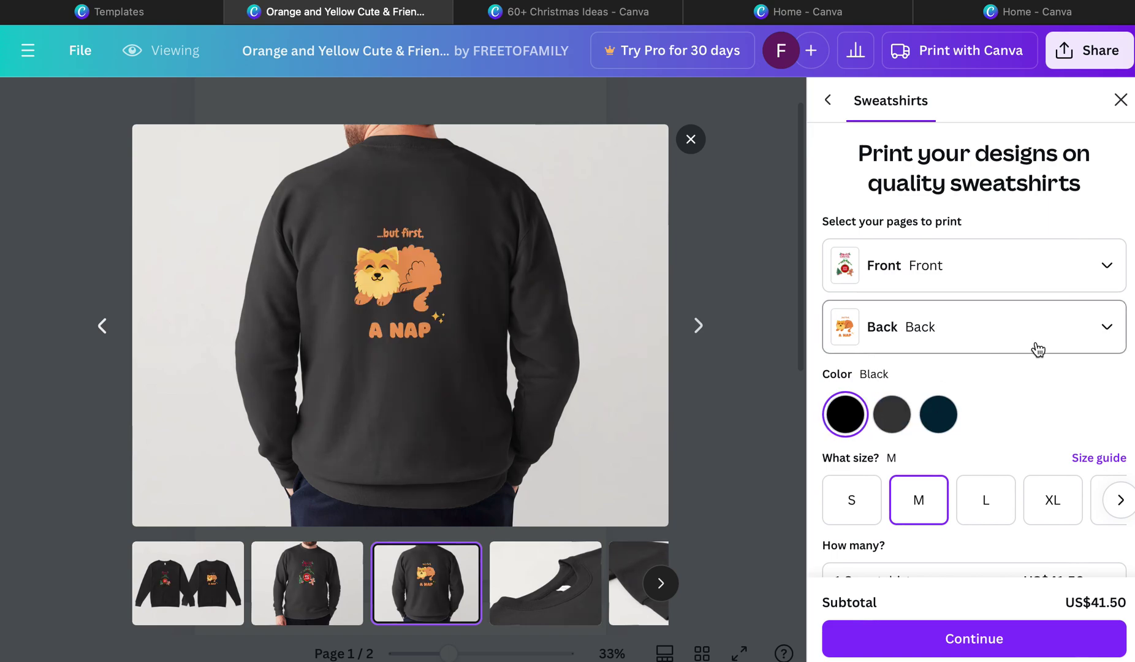
Set the back print to None and the sweatshirt colour to Heather charcoal
left_click(1034, 340)
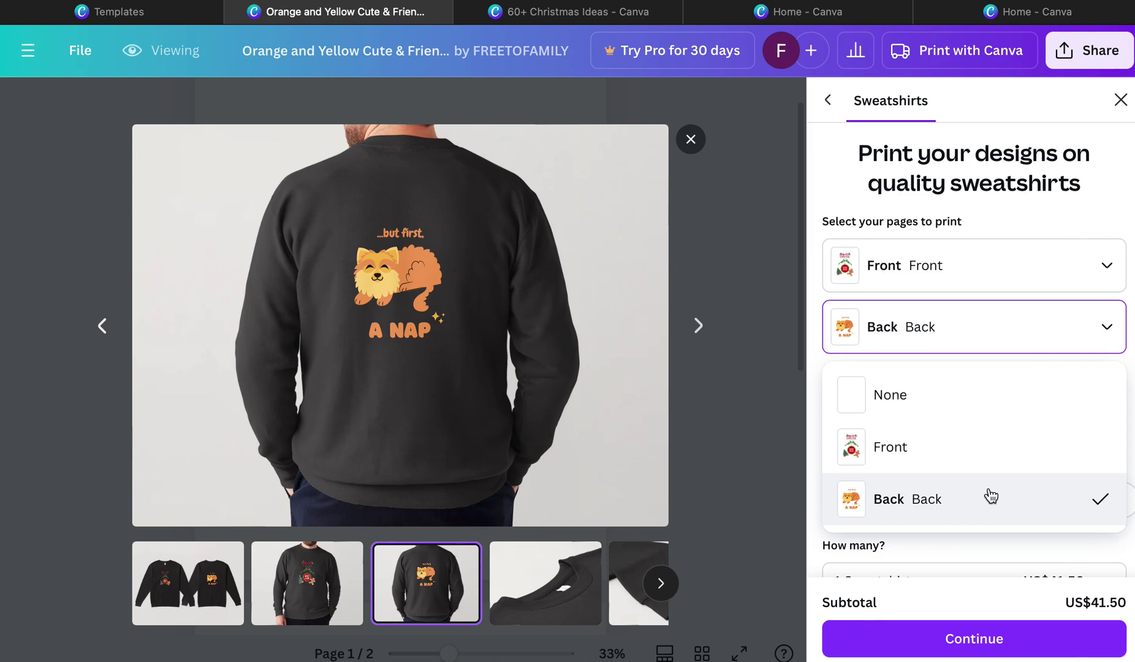
left_click(984, 462)
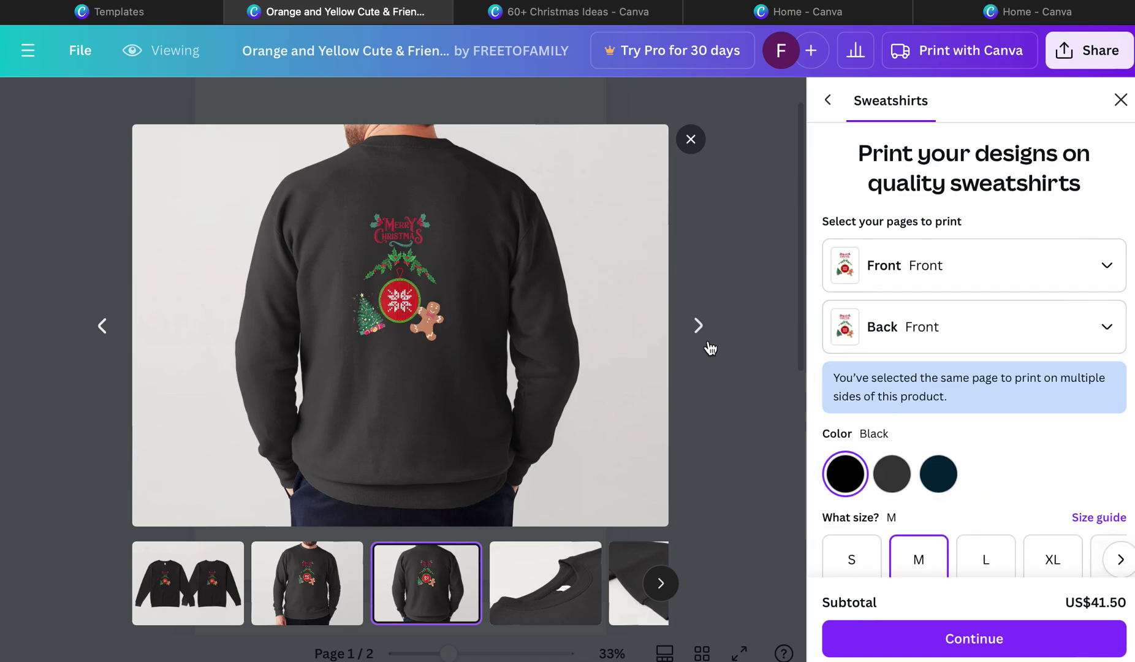
left_click(869, 342)
left_click(872, 396)
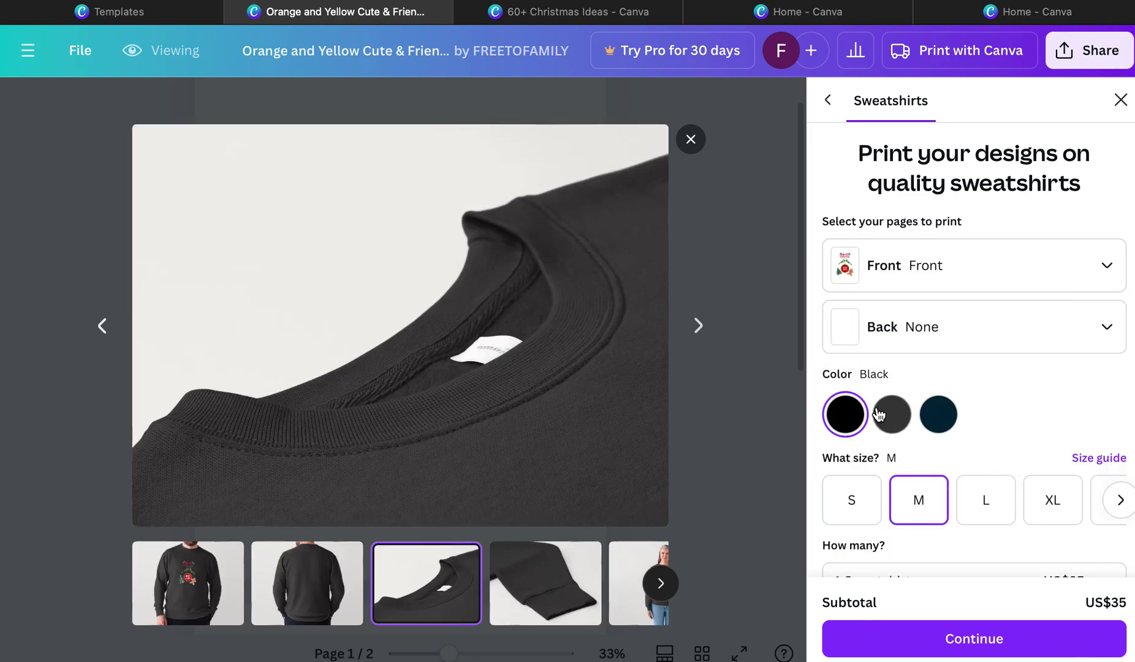
left_click(899, 422)
left_click(857, 422)
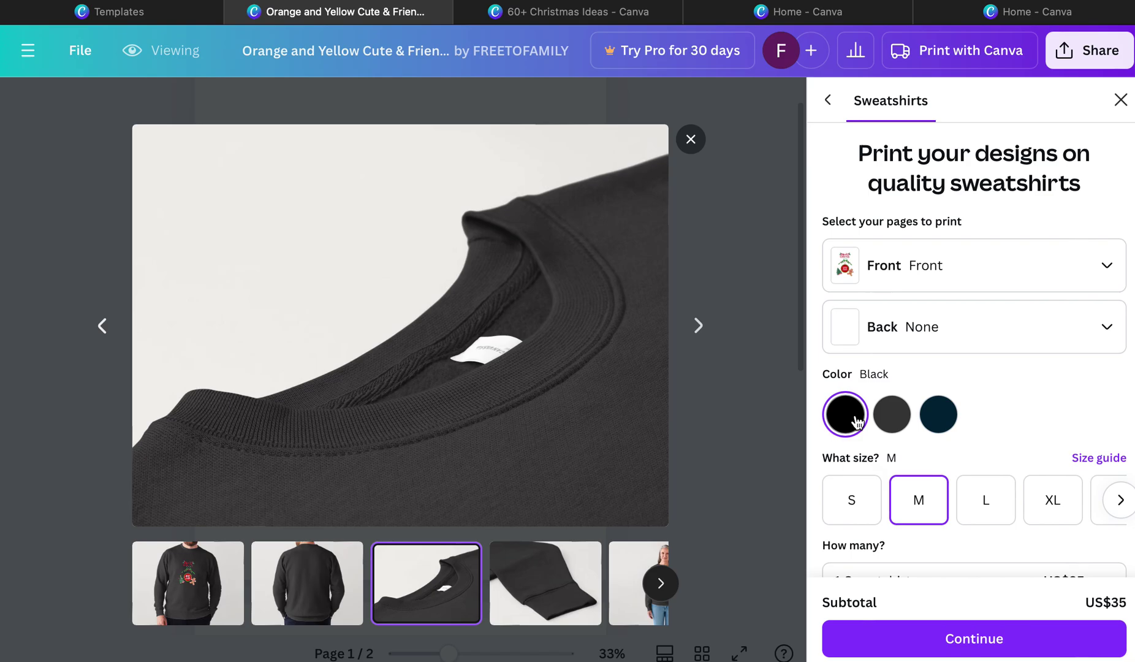
left_click(896, 424)
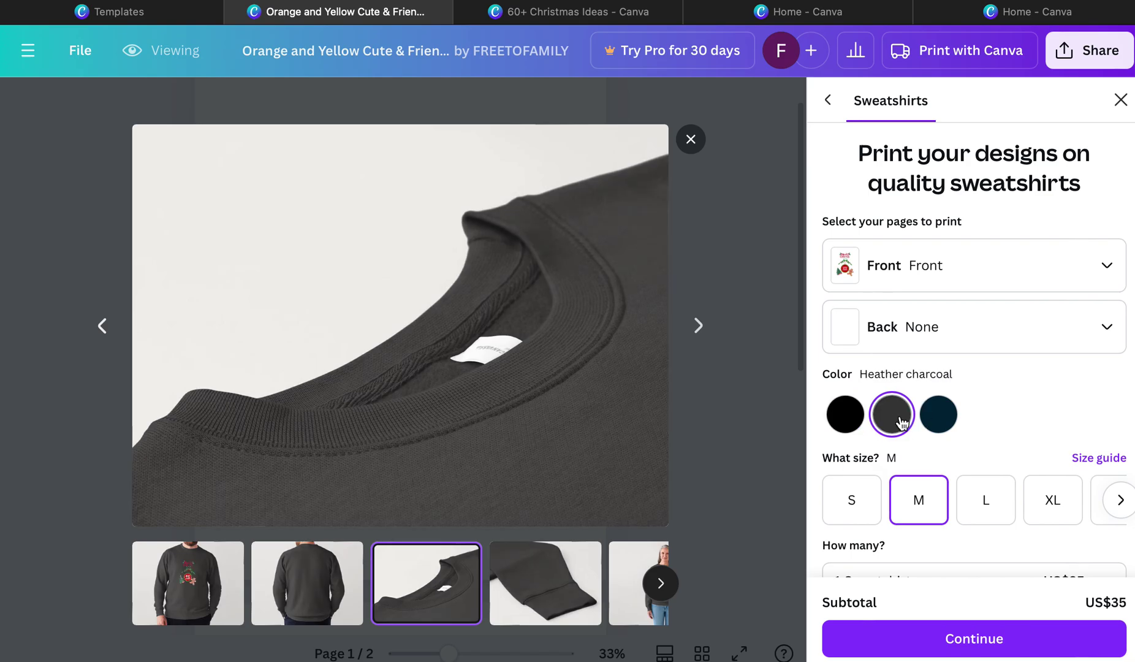
left_click(944, 420)
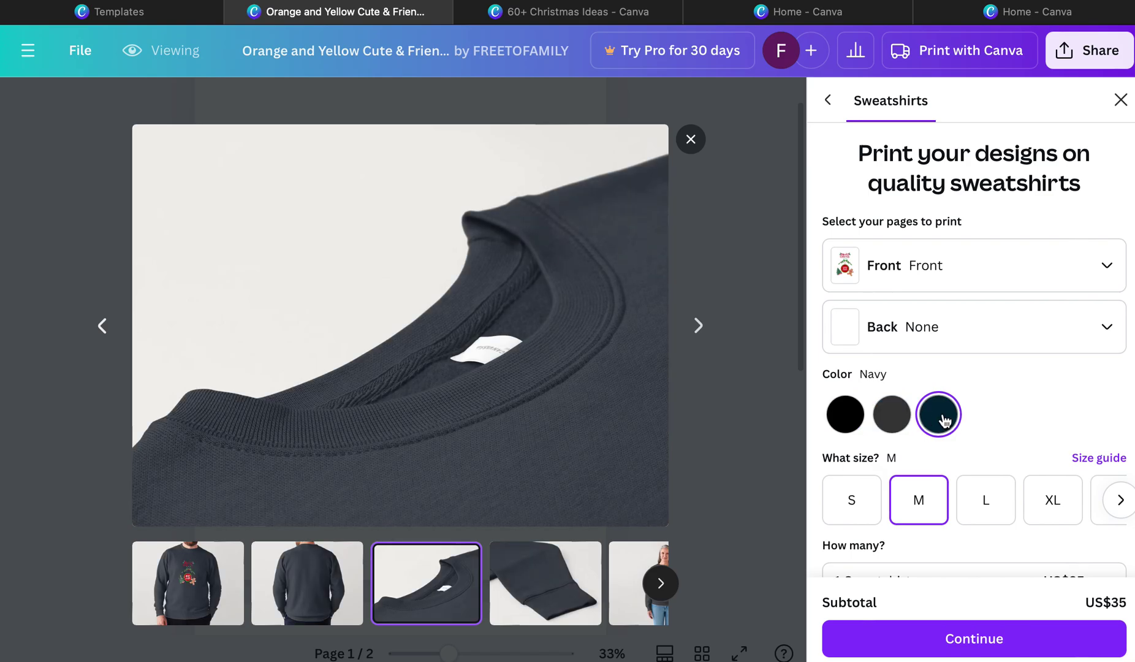
left_click(902, 417)
Choose size XL and show the front-view mockup with the Christmas design
scroll(1049, 461, "down", 1)
scroll(1049, 461, "down", 2)
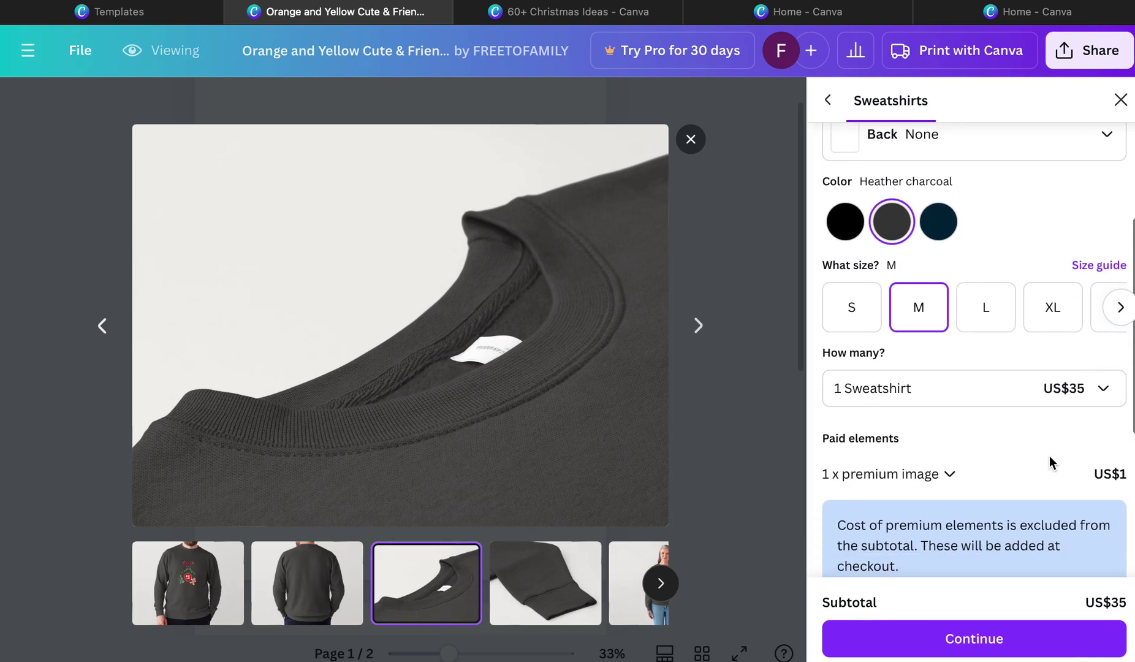
scroll(1049, 460, "down", 2)
scroll(1049, 460, "down", 1)
scroll(1049, 461, "up", 2)
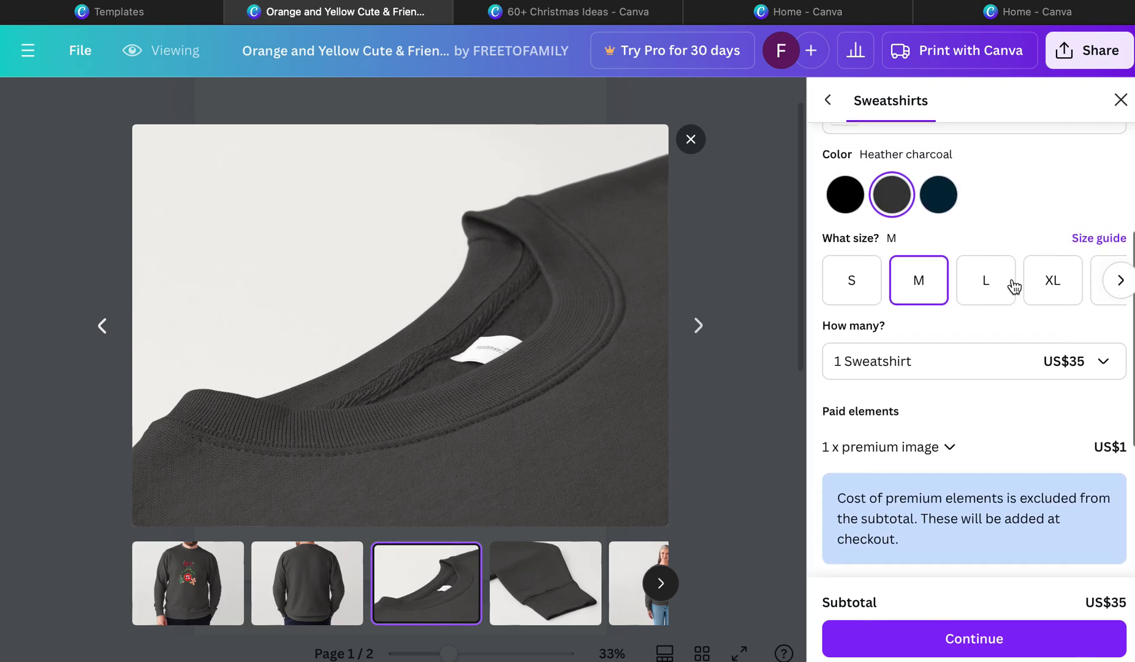
left_click(1049, 280)
left_click(205, 572)
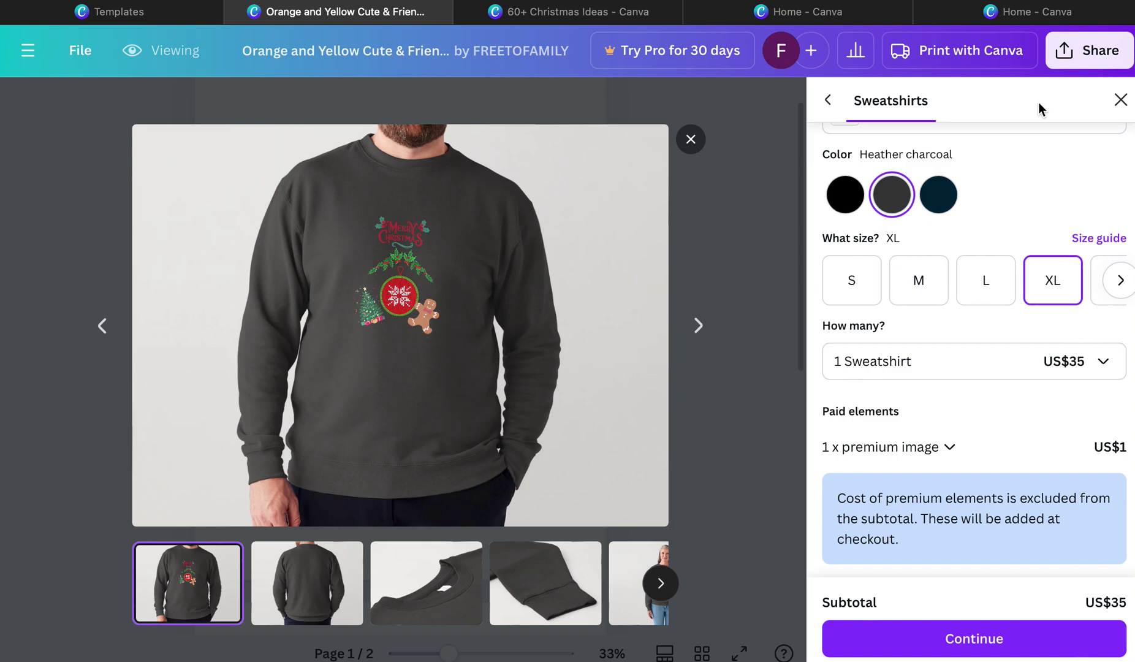
scroll(940, 424, "down", 3)
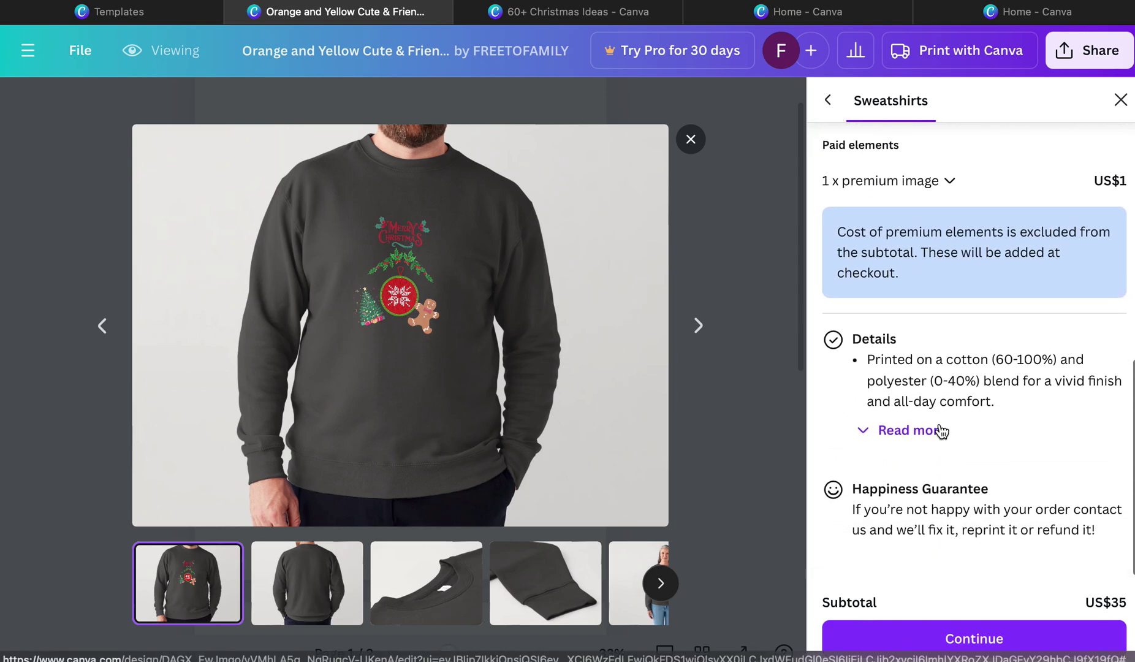
scroll(940, 429, "up", 7)
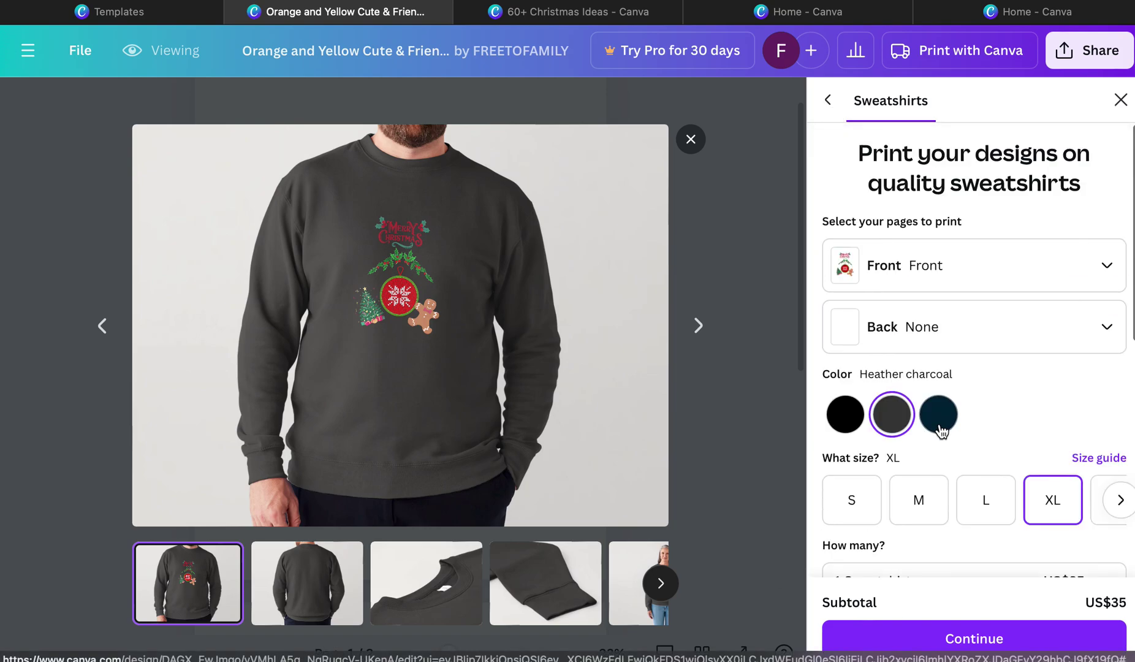
Close the sweatshirt preview and reopen Print with Canva from Share
left_click(827, 102)
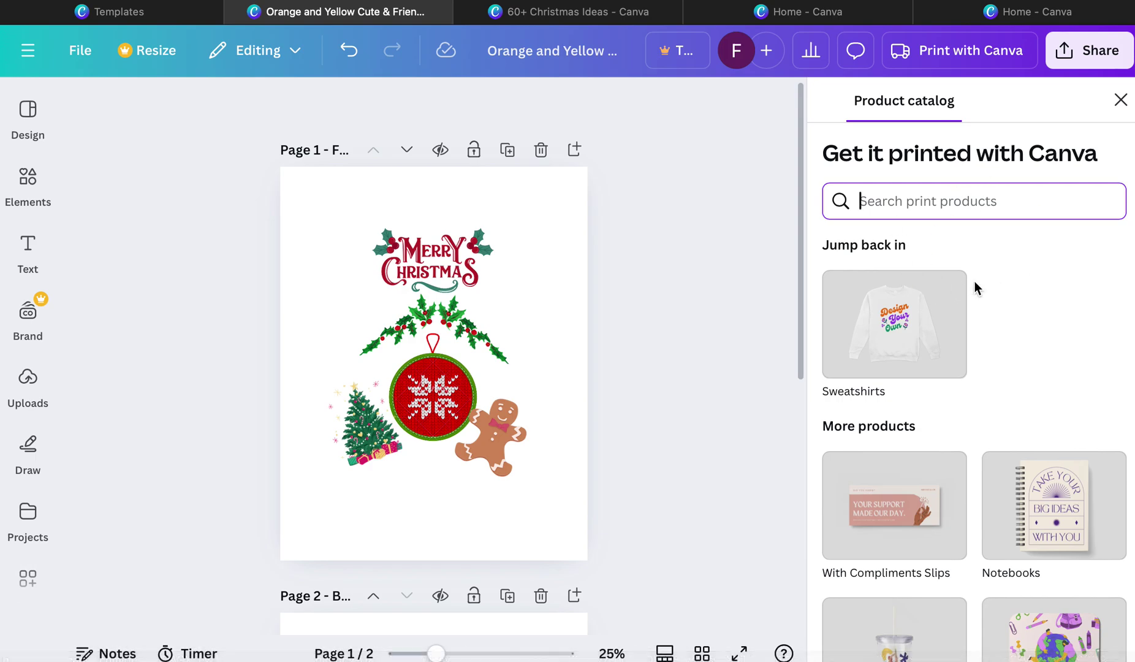
left_click(1114, 64)
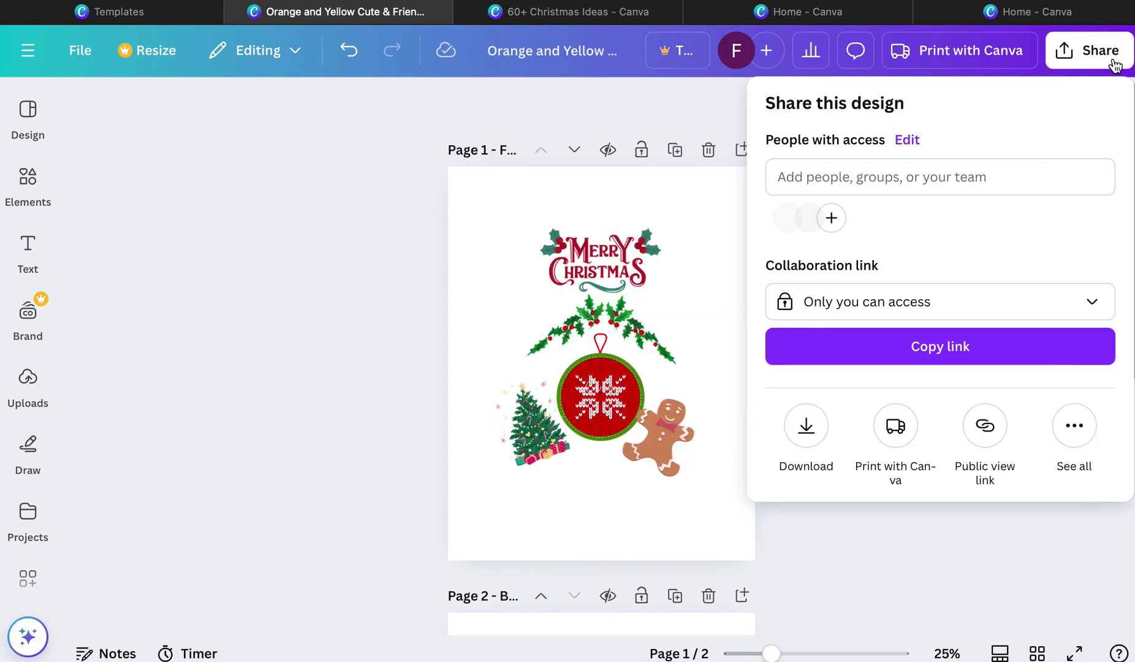
left_click(893, 423)
scroll(988, 385, "down", 4)
scroll(988, 385, "down", 3)
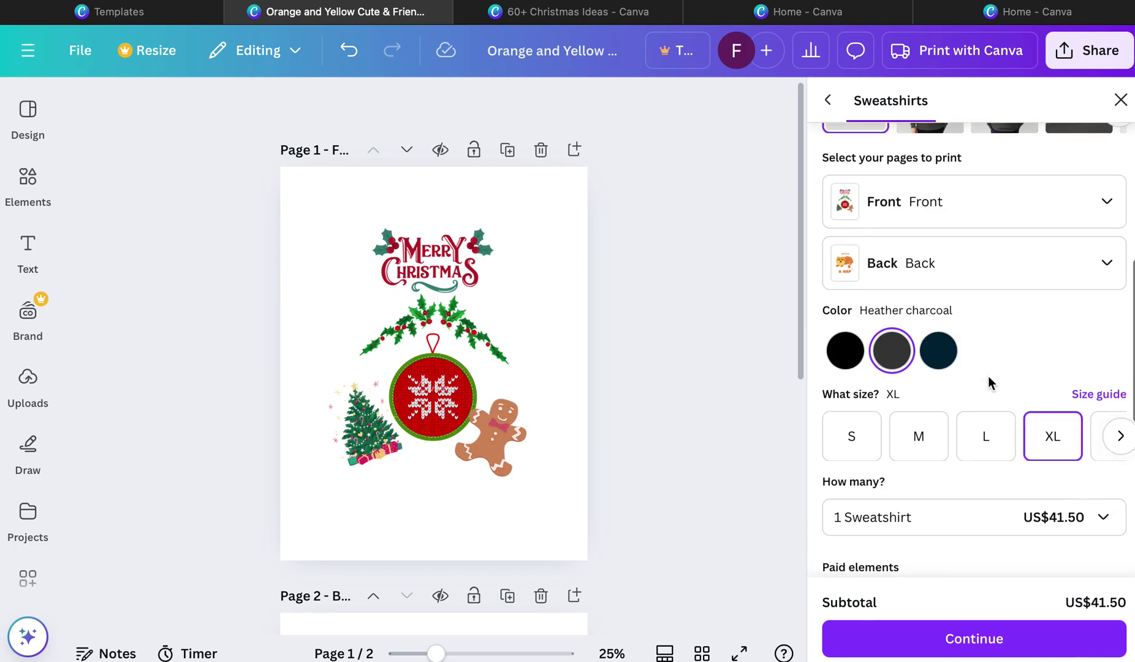
scroll(988, 384, "down", 2)
Go back to the full product catalog, scroll down and choose Hoodies
left_click(834, 100)
scroll(924, 312, "down", 2)
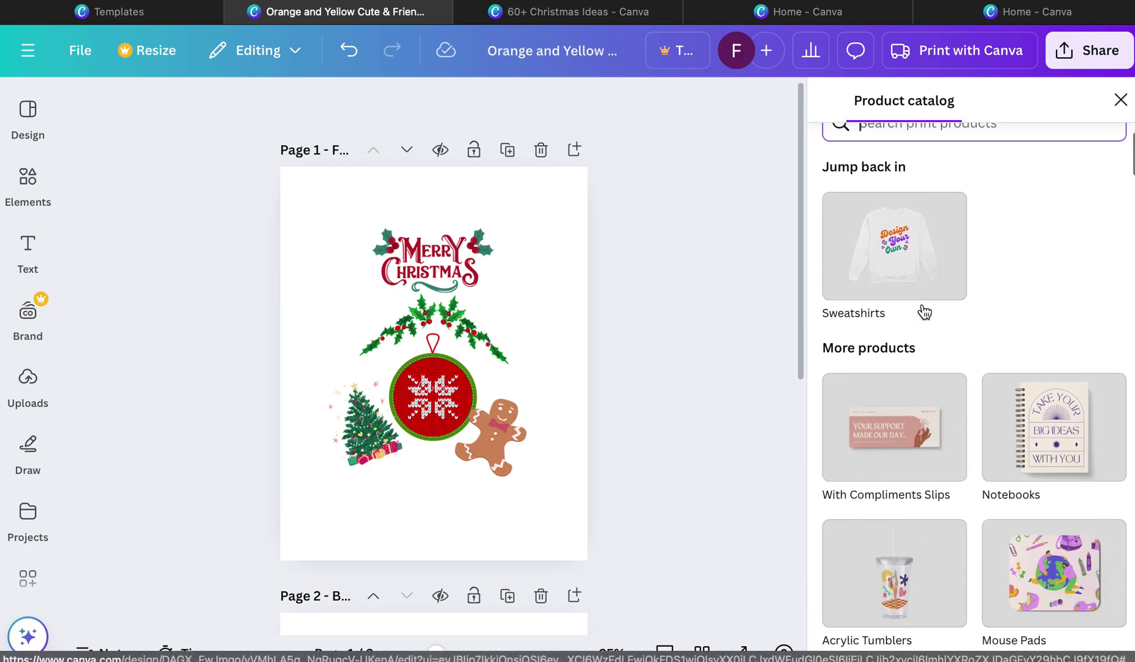
scroll(924, 312, "down", 5)
scroll(924, 311, "down", 5)
scroll(924, 311, "down", 5)
scroll(924, 306, "down", 2)
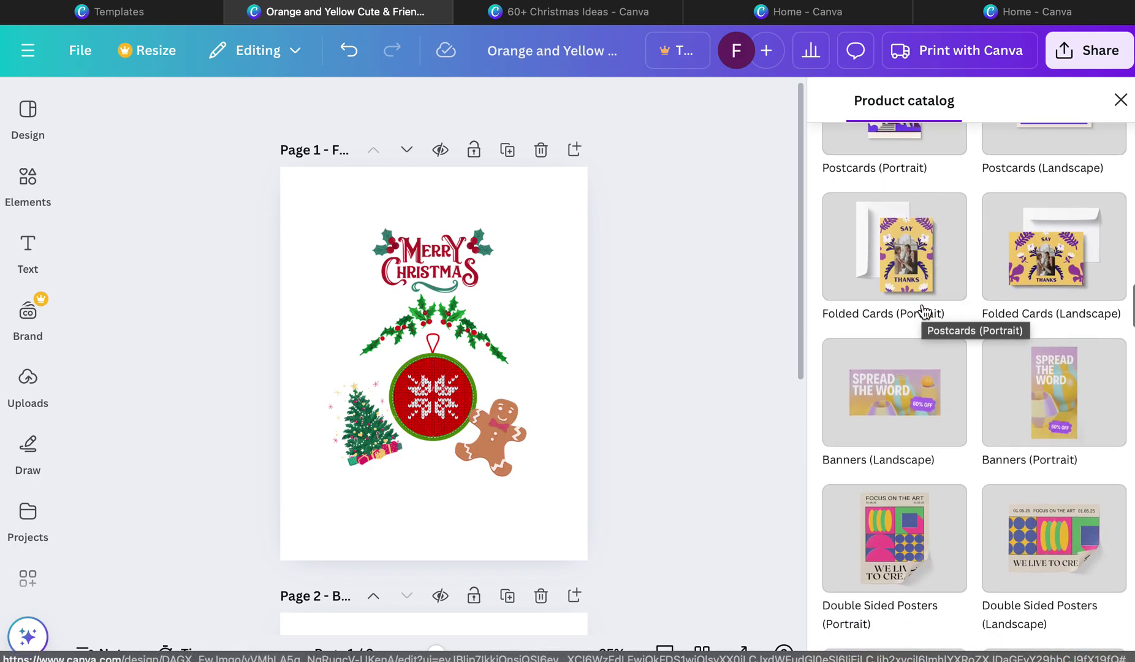
scroll(924, 306, "down", 3)
scroll(922, 302, "down", 3)
scroll(922, 302, "down", 3)
scroll(923, 305, "down", 3)
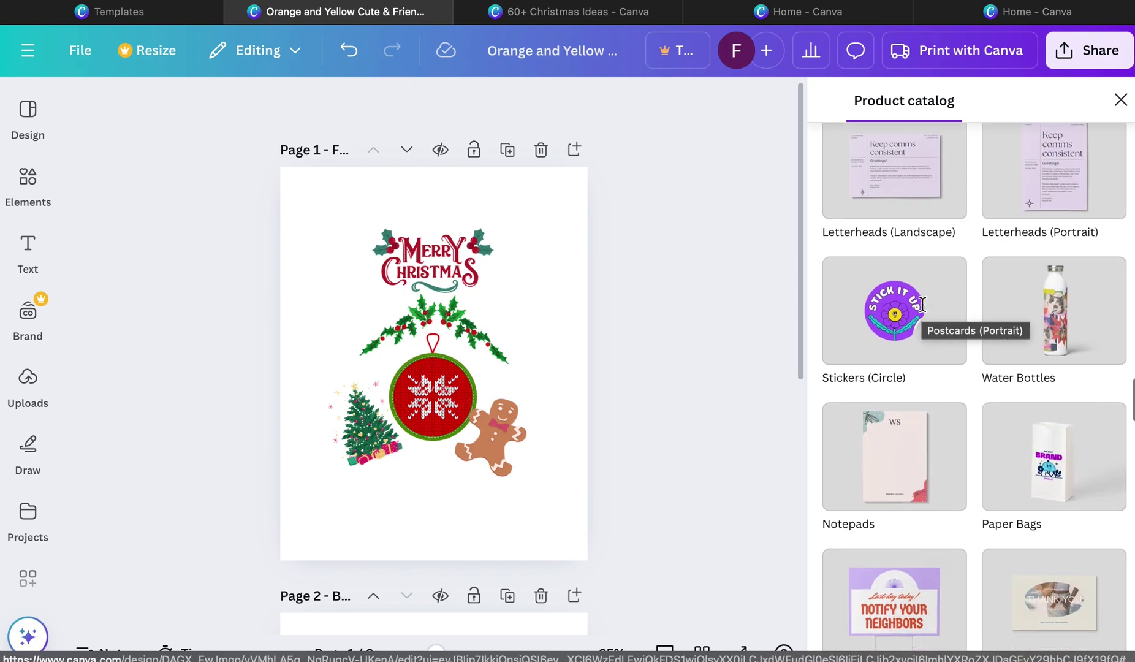
scroll(923, 306, "down", 5)
scroll(924, 311, "down", 5)
scroll(924, 311, "down", 5)
scroll(924, 311, "down", 2)
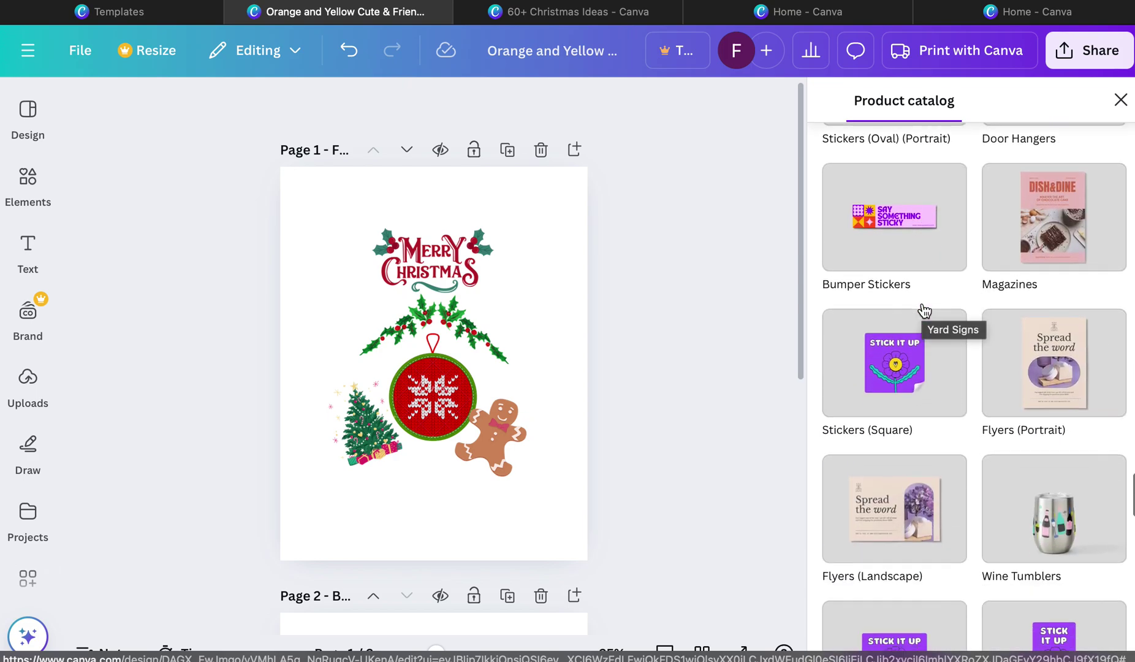
scroll(924, 311, "down", 3)
scroll(924, 311, "down", 2)
scroll(924, 312, "down", 4)
scroll(924, 311, "down", 5)
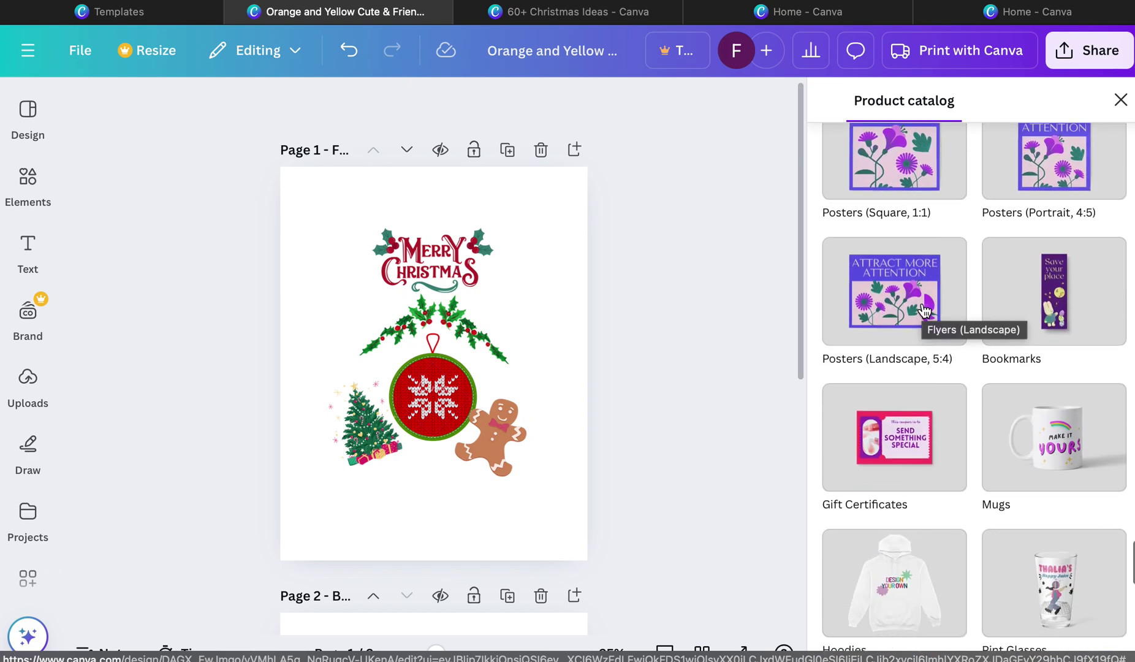
scroll(924, 312, "down", 4)
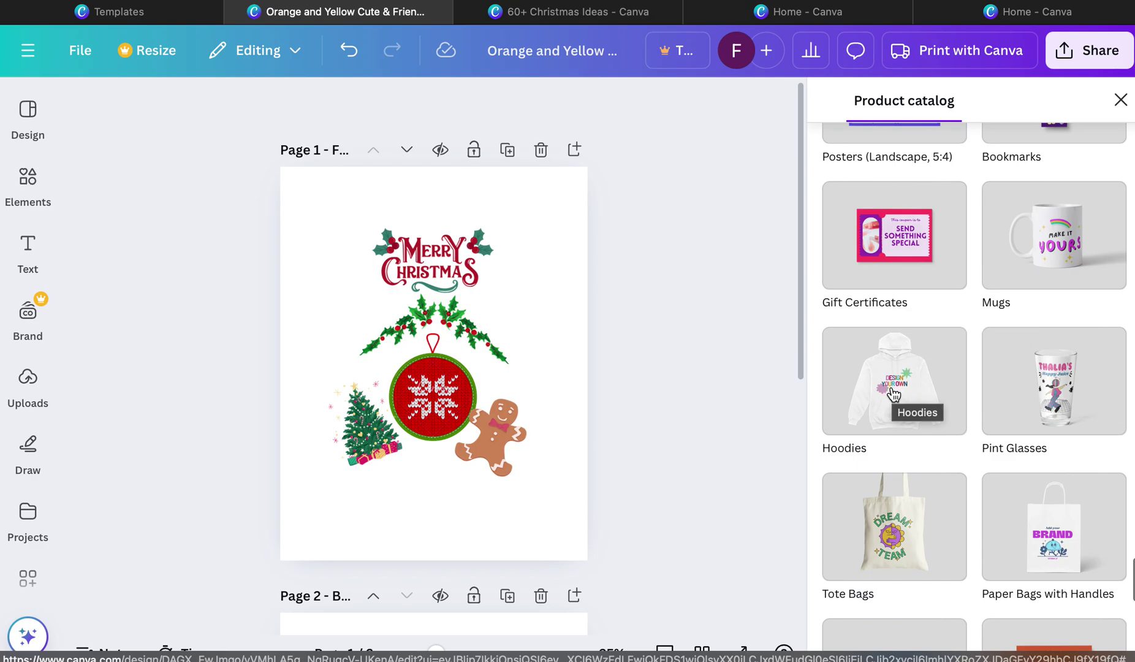
left_click(893, 393)
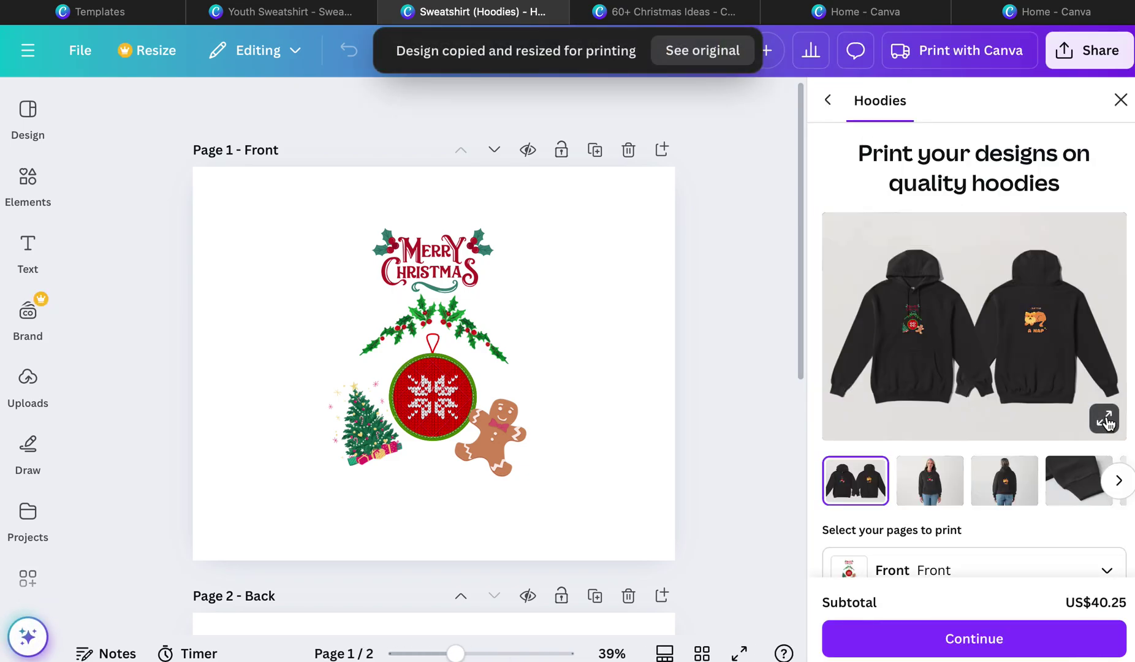
Enlarge the hoodie preview, set the back print to None, and choose Heather gray
left_click(1107, 422)
left_click(960, 323)
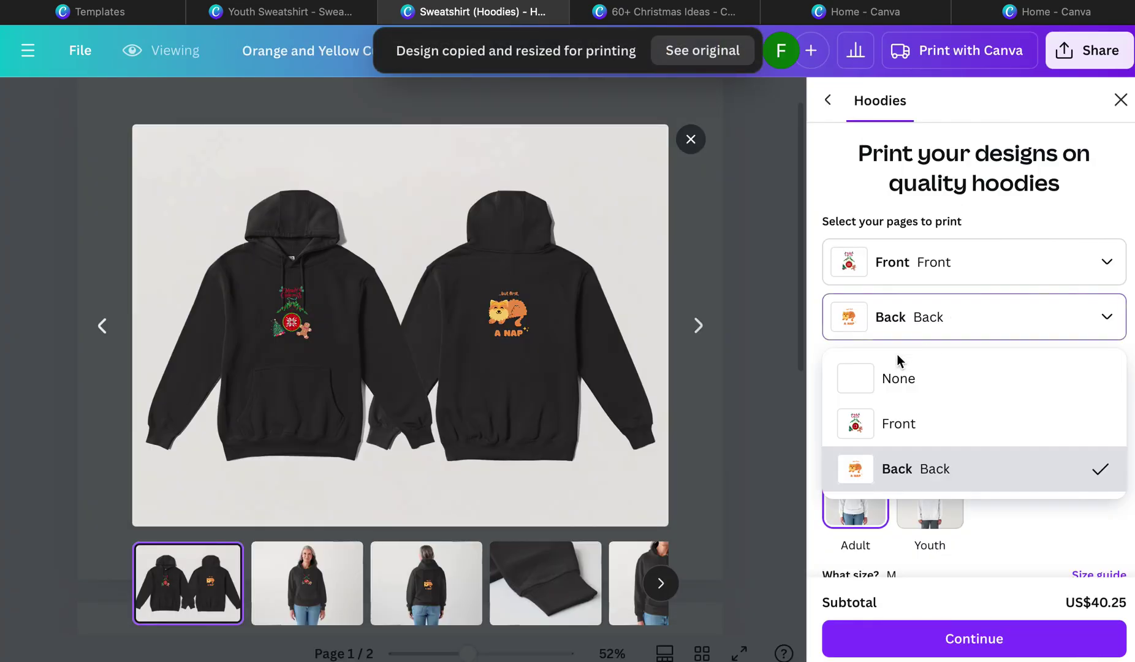
left_click(895, 377)
left_click(941, 405)
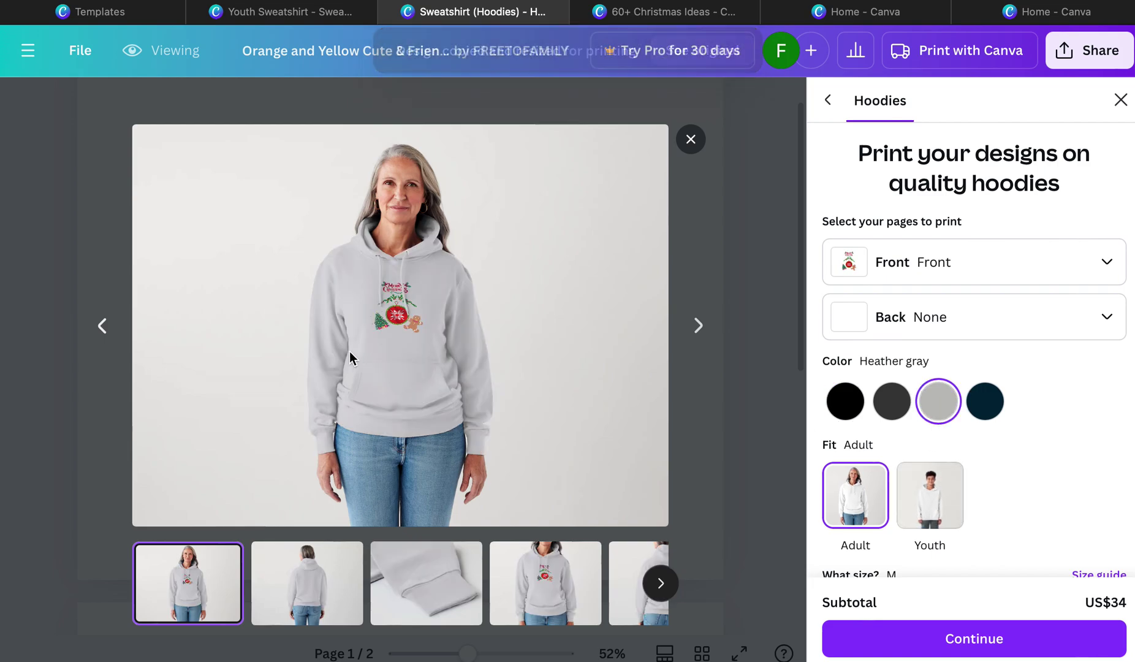
Choose size XL and browse the hoodie front and sleeve cuff close-ups
scroll(1045, 489, "down", 2)
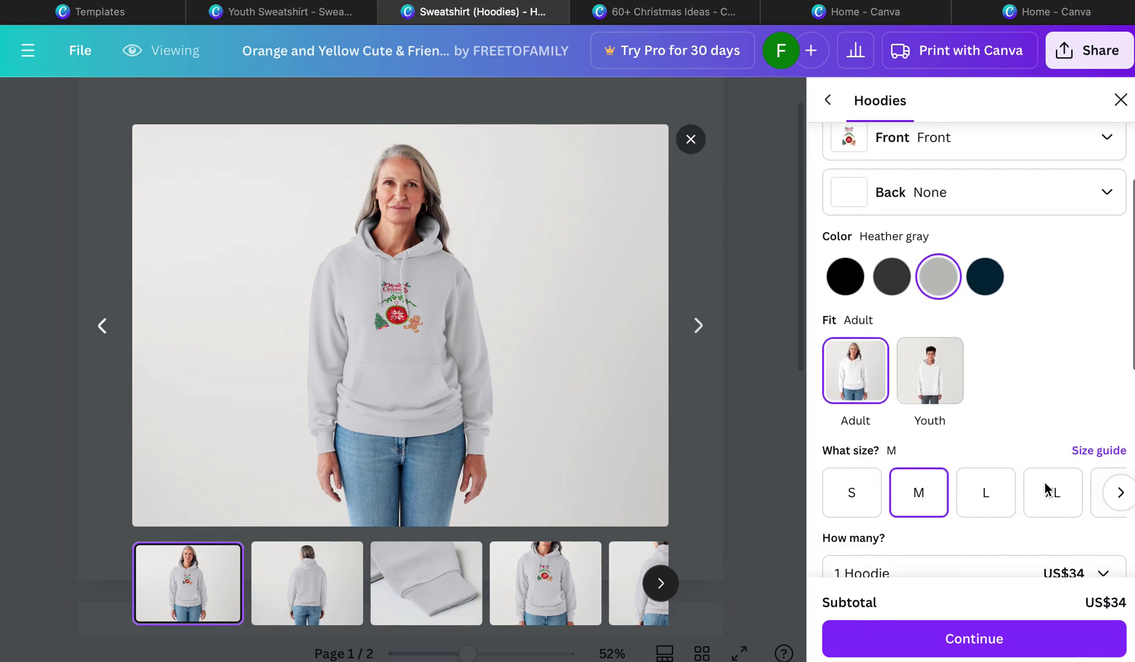
left_click(1046, 490)
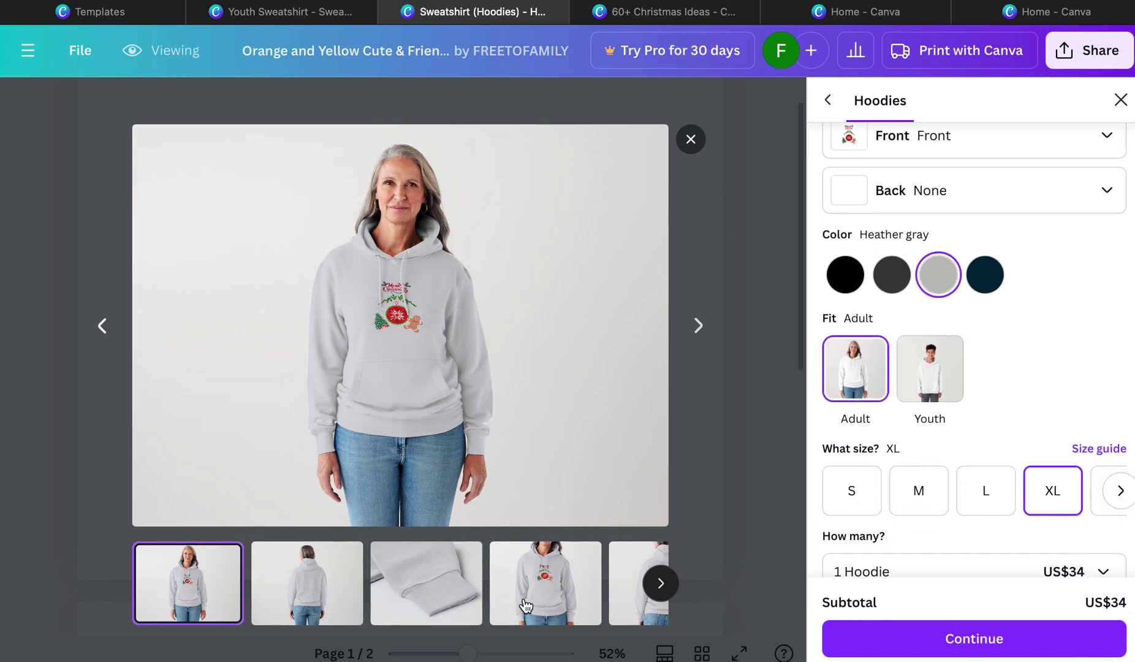
left_click(524, 585)
left_click(660, 583)
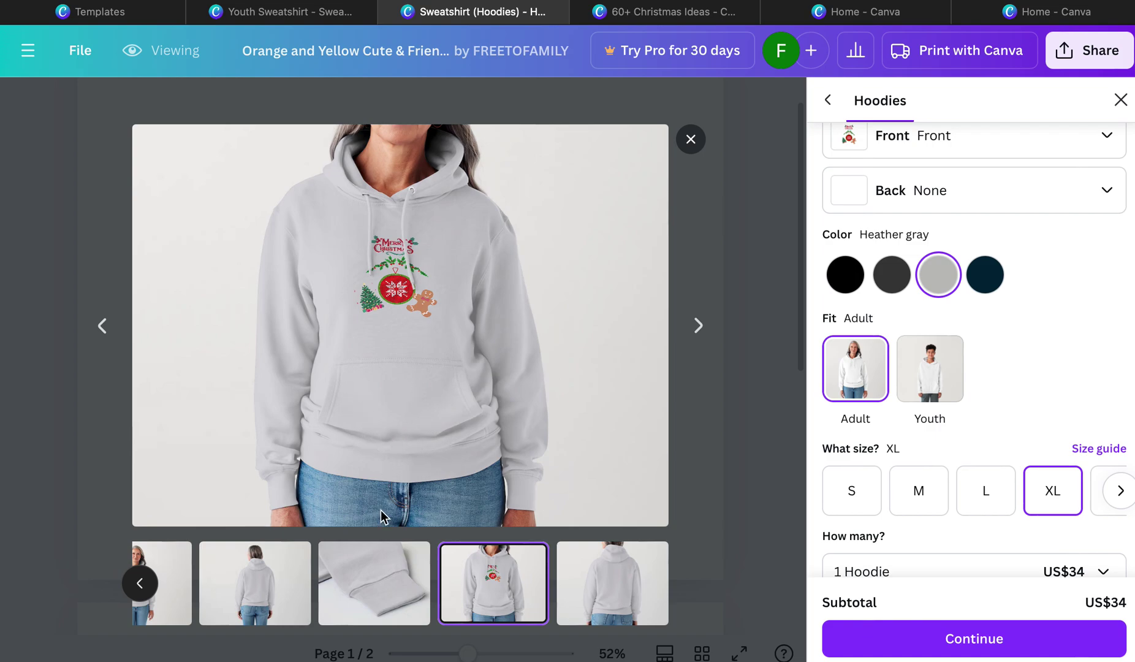
left_click(390, 601)
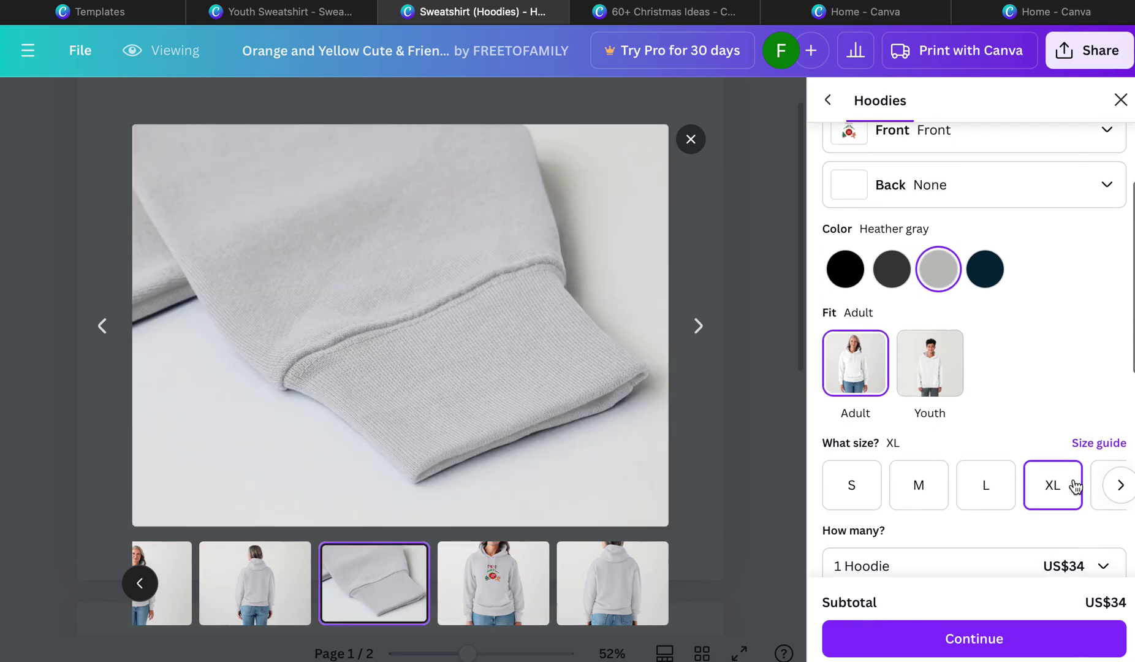
Check the US$1 premium image charge, then close the enlarged mockup viewer
scroll(1070, 481, "down", 2)
scroll(1029, 434, "down", 3)
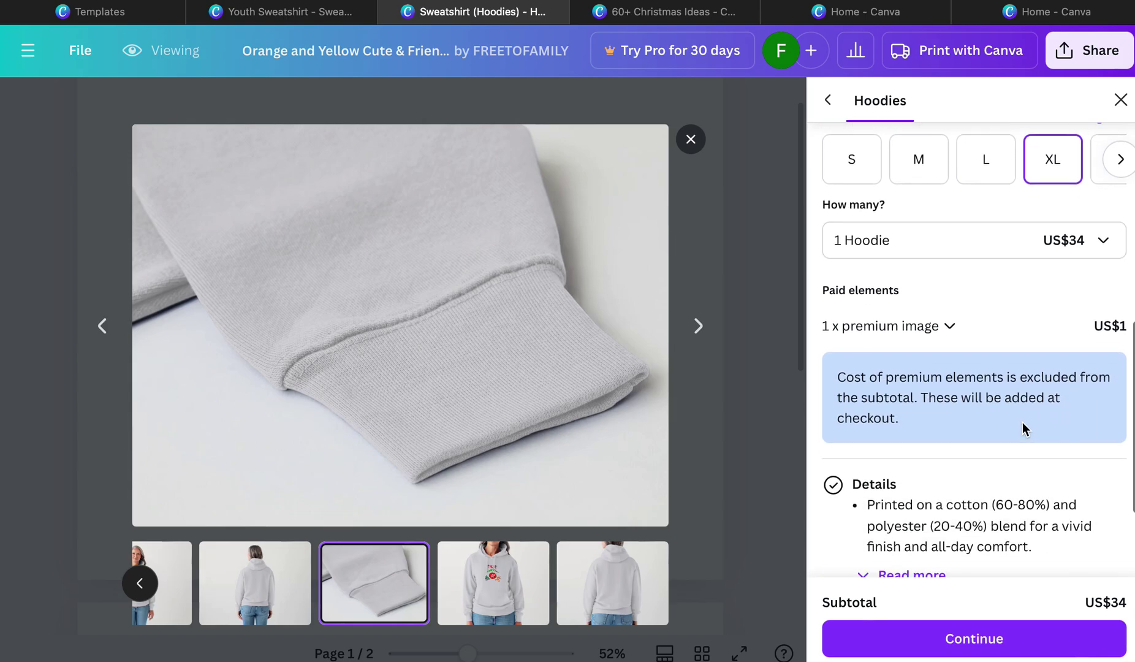
scroll(1027, 429, "down", 2)
scroll(1004, 302, "down", 2)
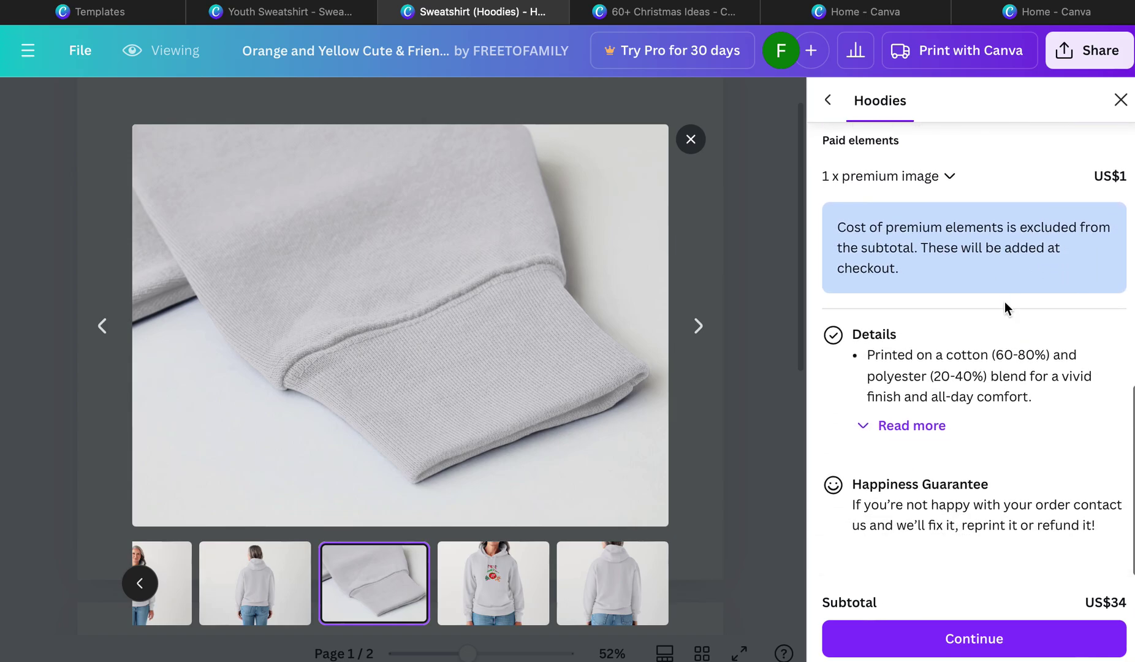
left_click(942, 180)
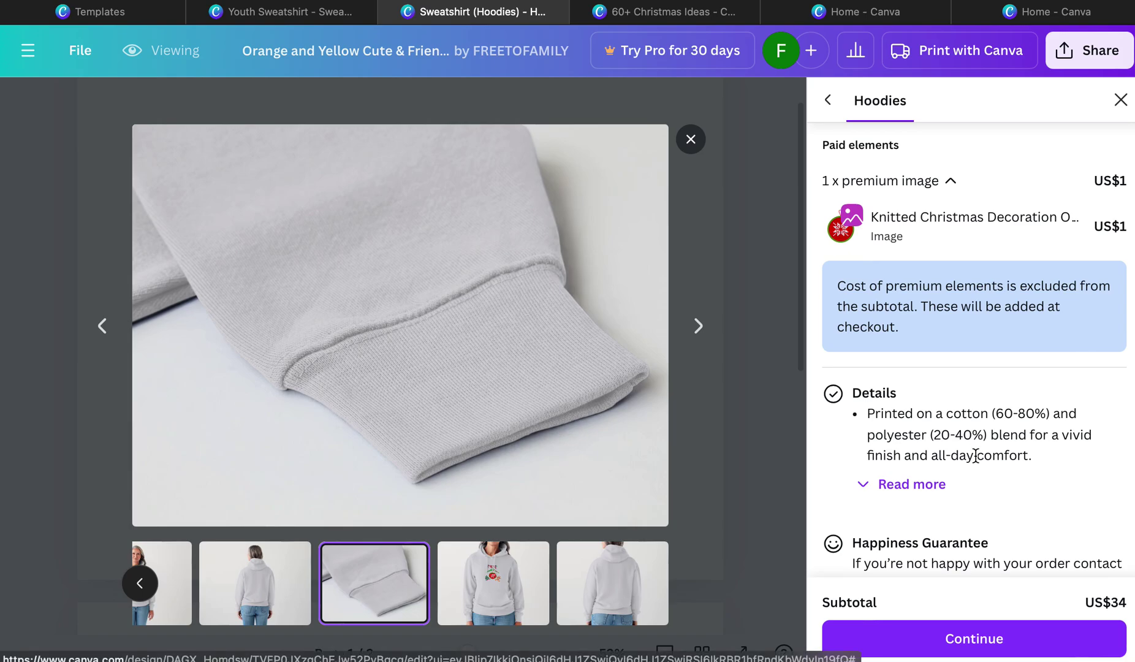
scroll(970, 466, "down", 1)
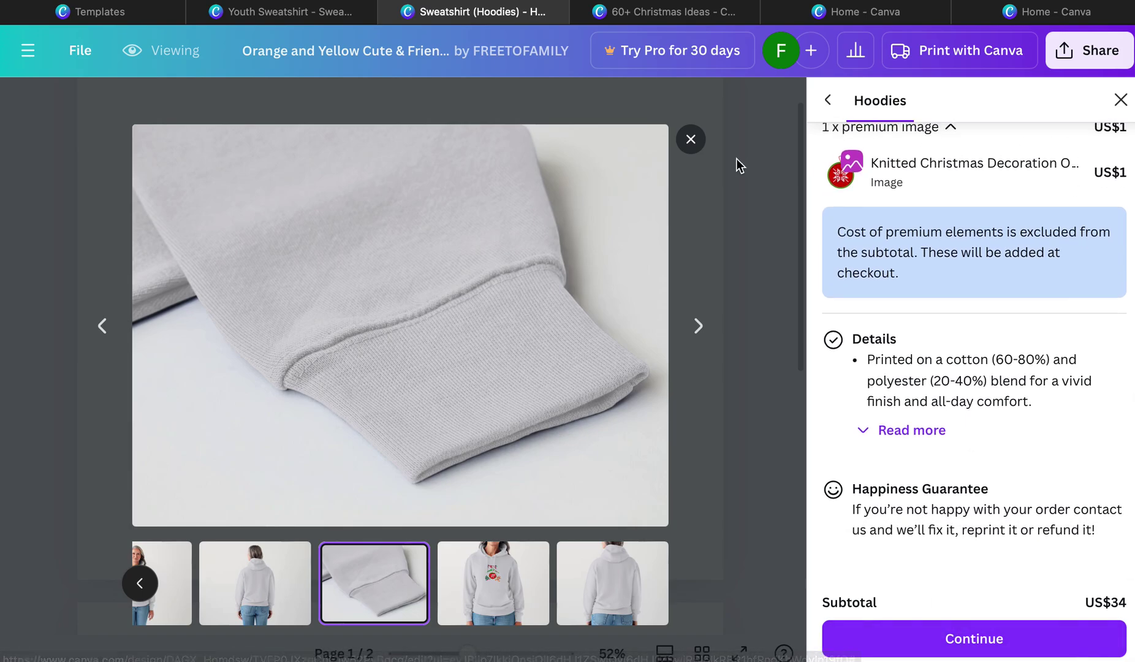
left_click(691, 142)
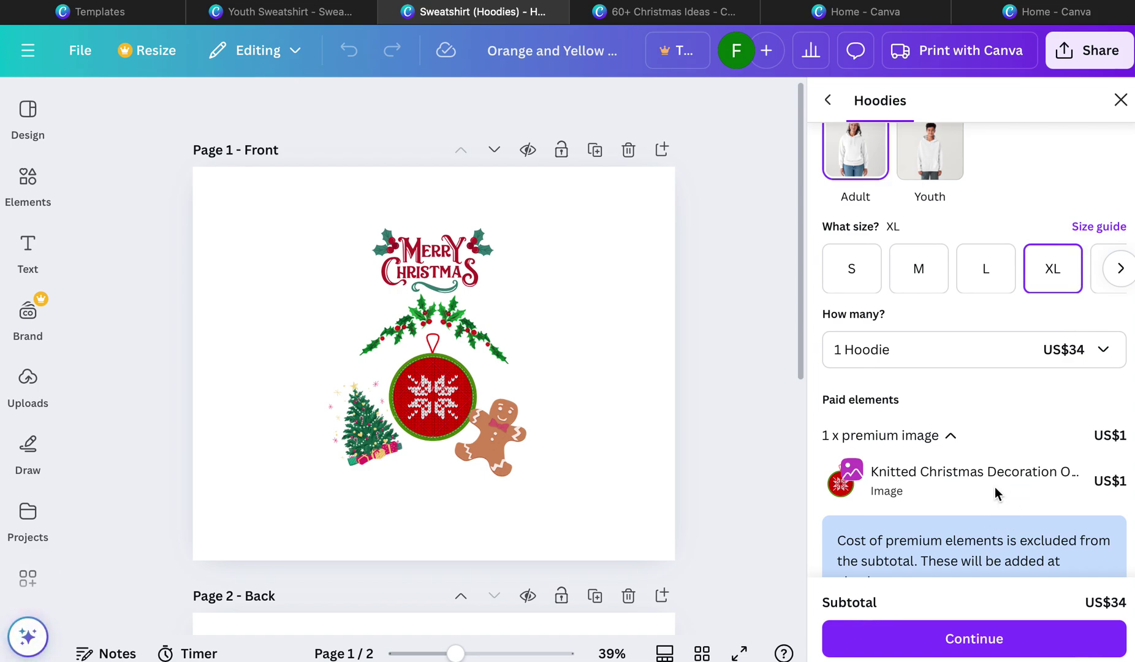
View the first hoodie mockup enlarged, then close the hoodie print options panel
scroll(988, 398, "up", 5)
scroll(1030, 425, "down", 1)
left_click(866, 509)
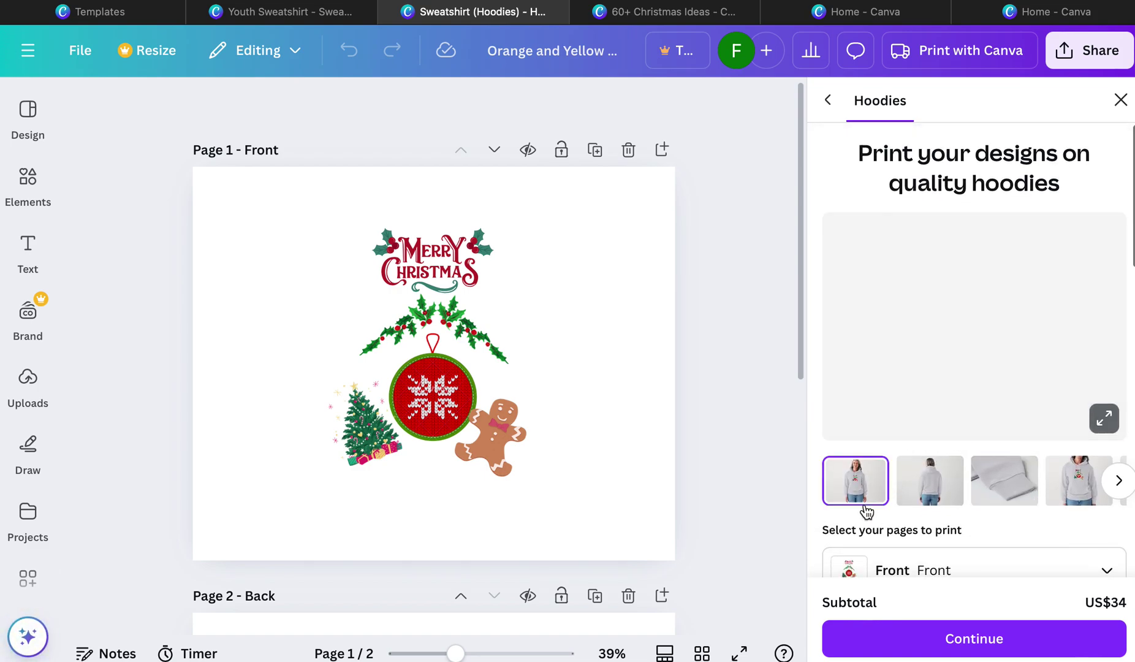
left_click(1103, 429)
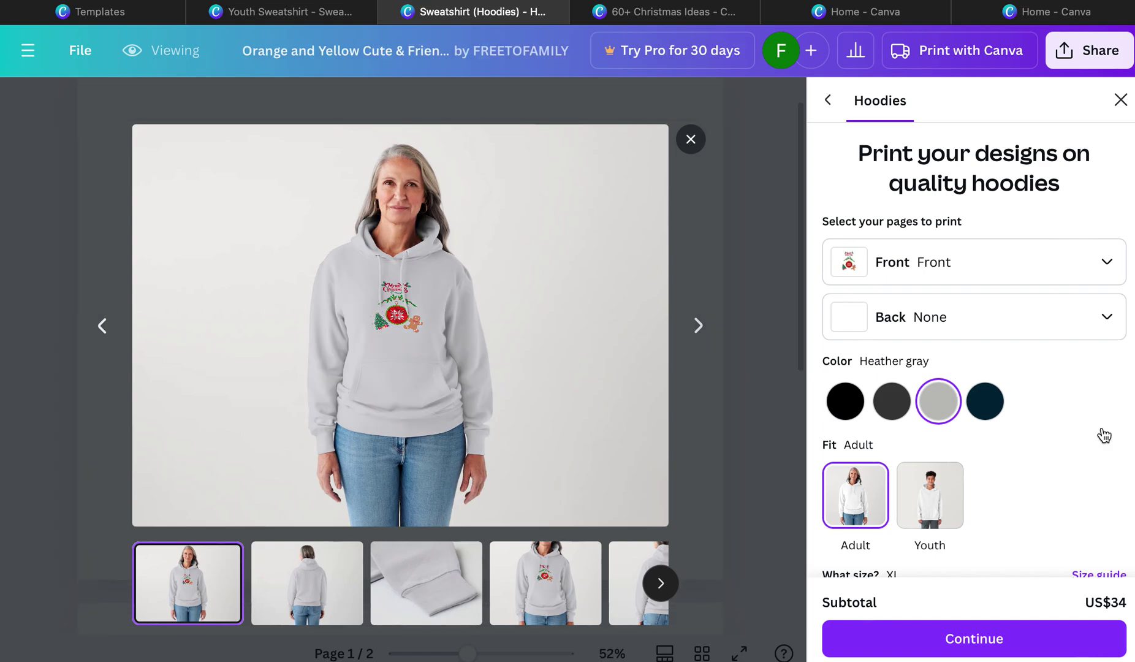
left_click(1120, 100)
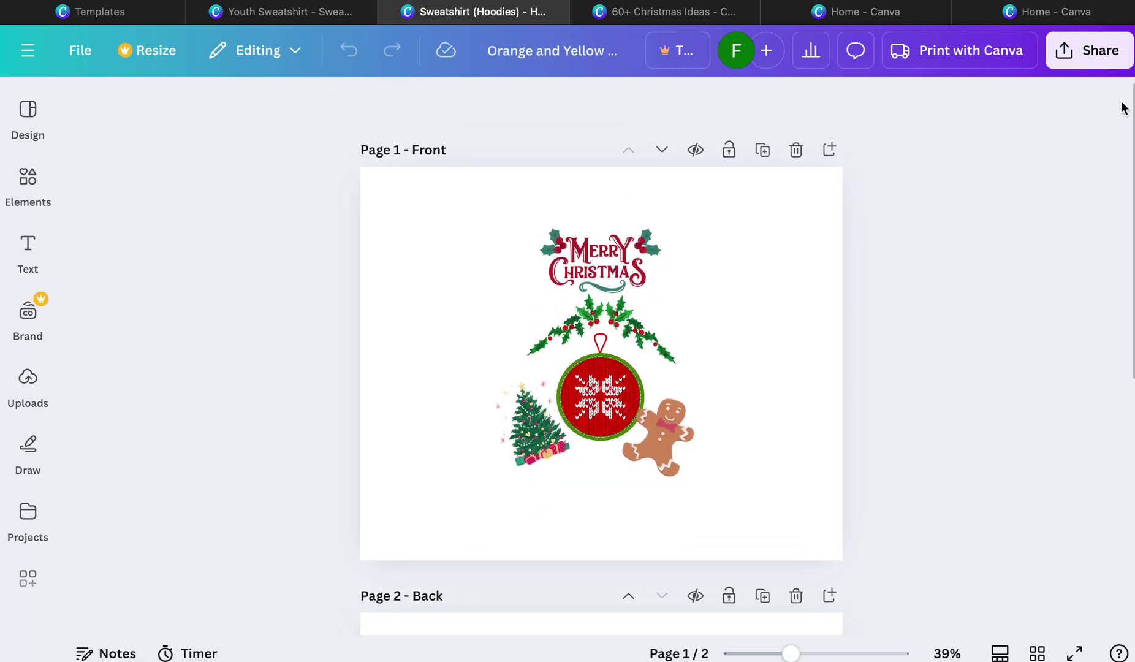
Reopen Print with Canva from Share and return to the full product catalog
left_click(1097, 54)
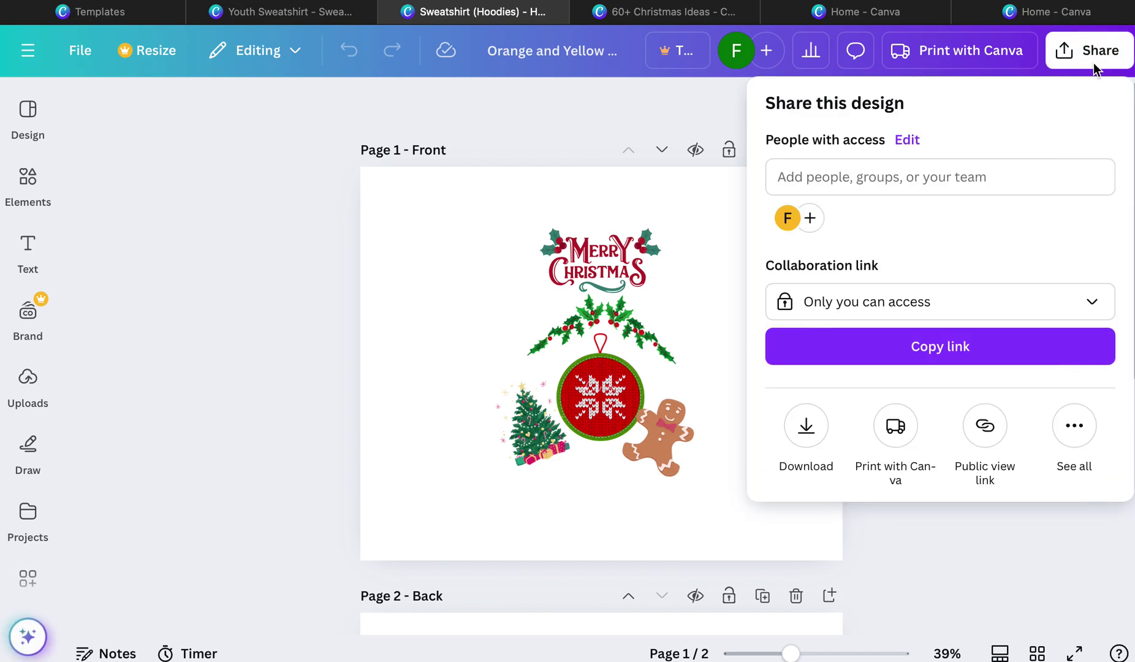
left_click(895, 440)
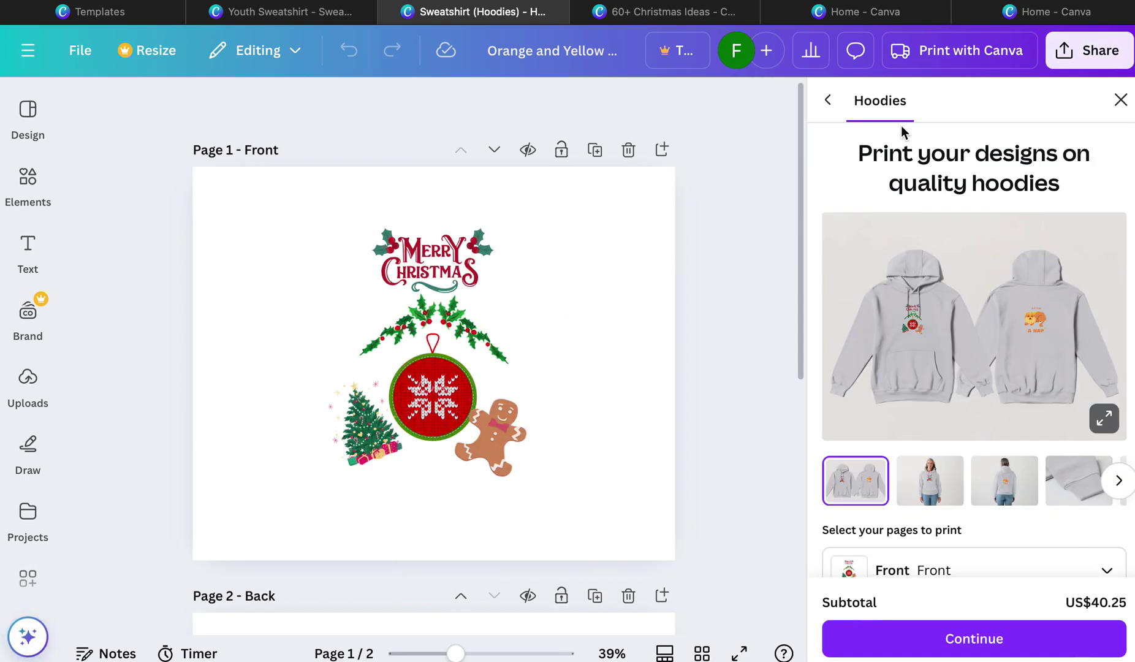
left_click(831, 101)
Scroll the catalog down past hoodies and tote bags to T-shirts
scroll(910, 273, "down", 1)
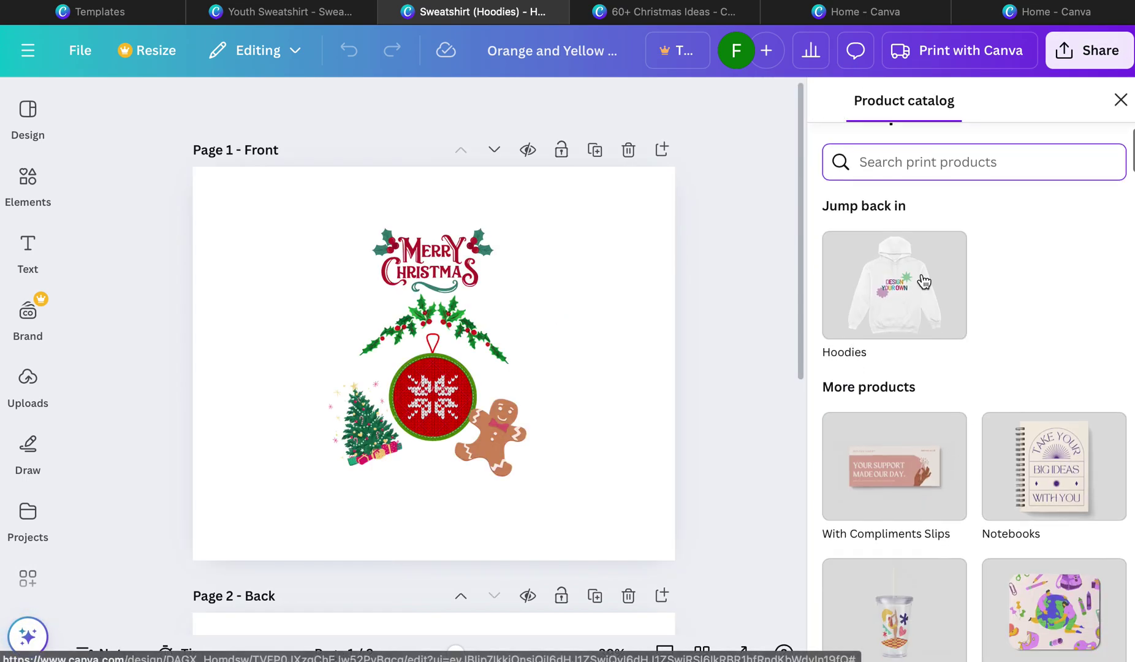
scroll(923, 280, "down", 5)
scroll(924, 281, "down", 10)
scroll(924, 282, "down", 5)
scroll(923, 281, "down", 3)
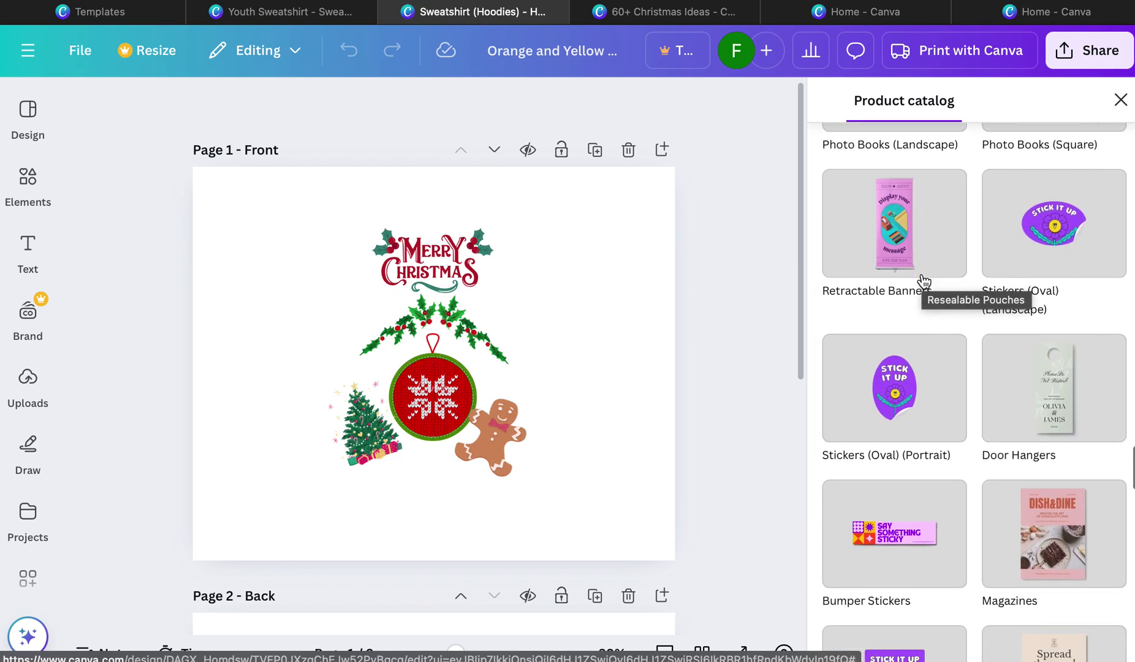
scroll(924, 281, "down", 3)
scroll(924, 281, "down", 5)
scroll(922, 277, "down", 4)
scroll(921, 274, "down", 8)
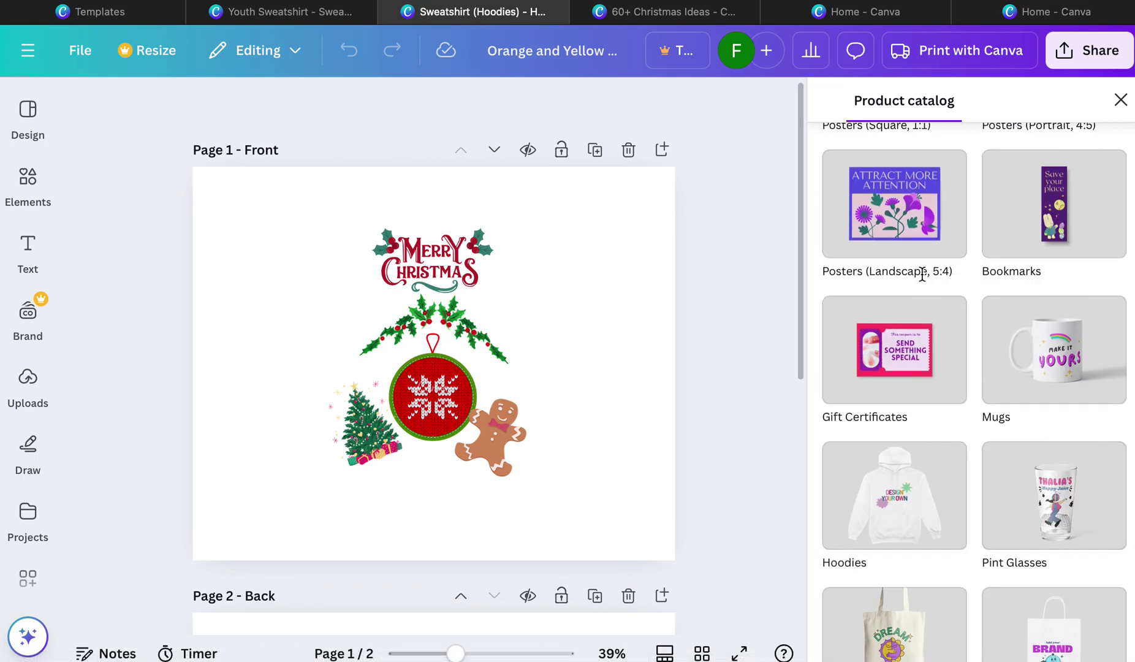
scroll(1022, 355, "down", 5)
scroll(1022, 355, "down", 2)
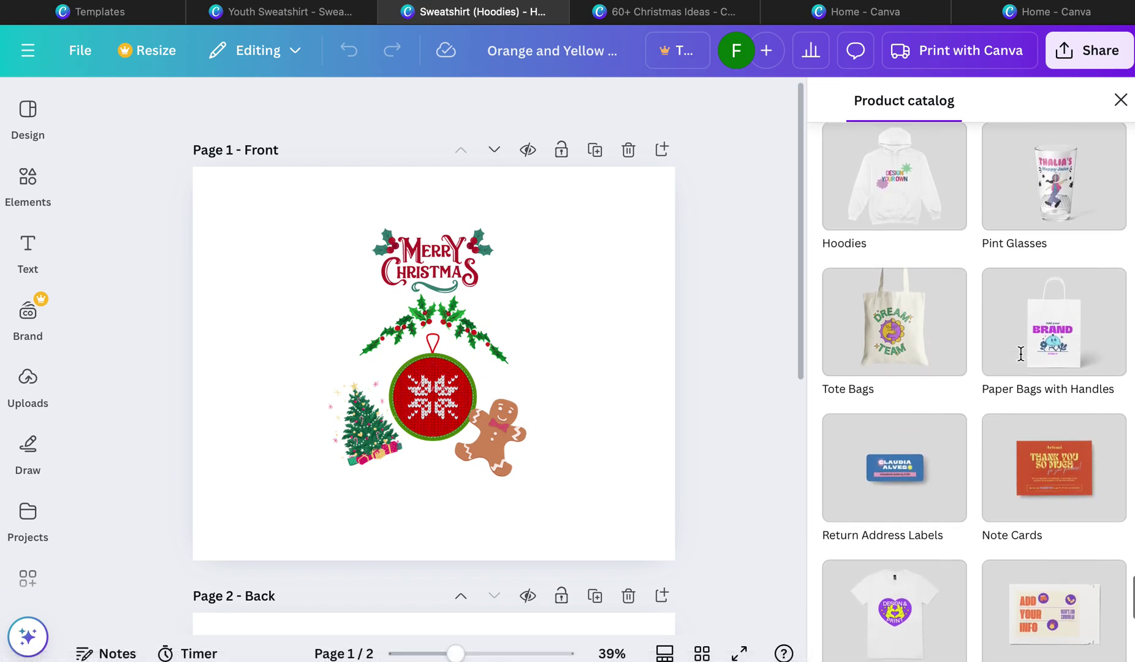
scroll(1020, 353, "up", 1)
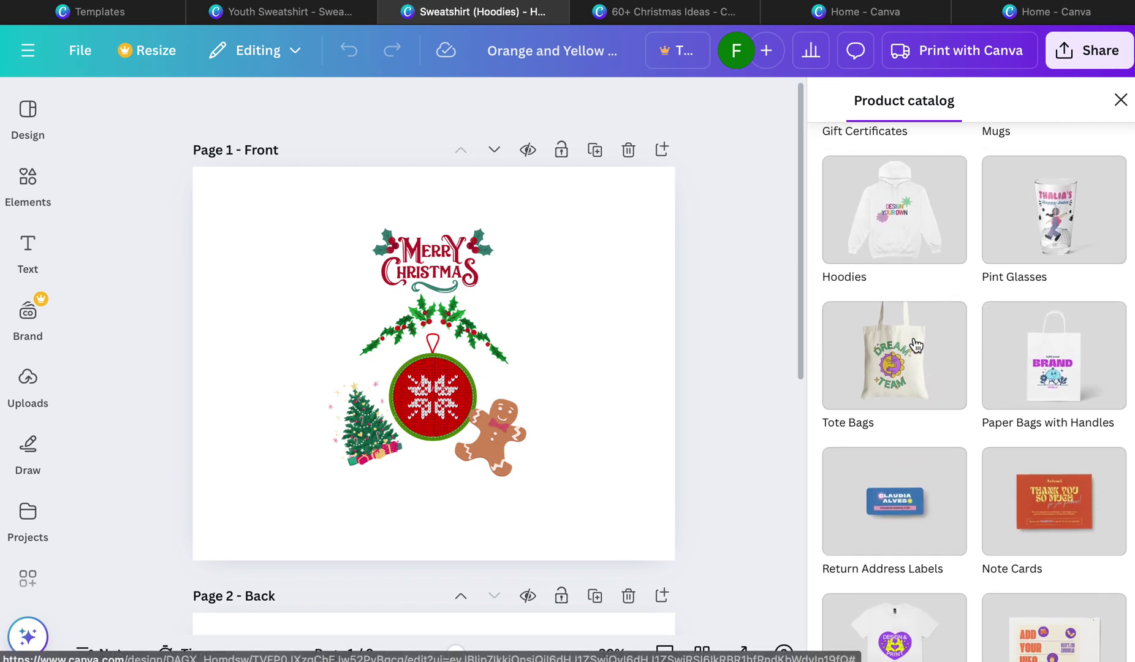
scroll(915, 346, "down", 5)
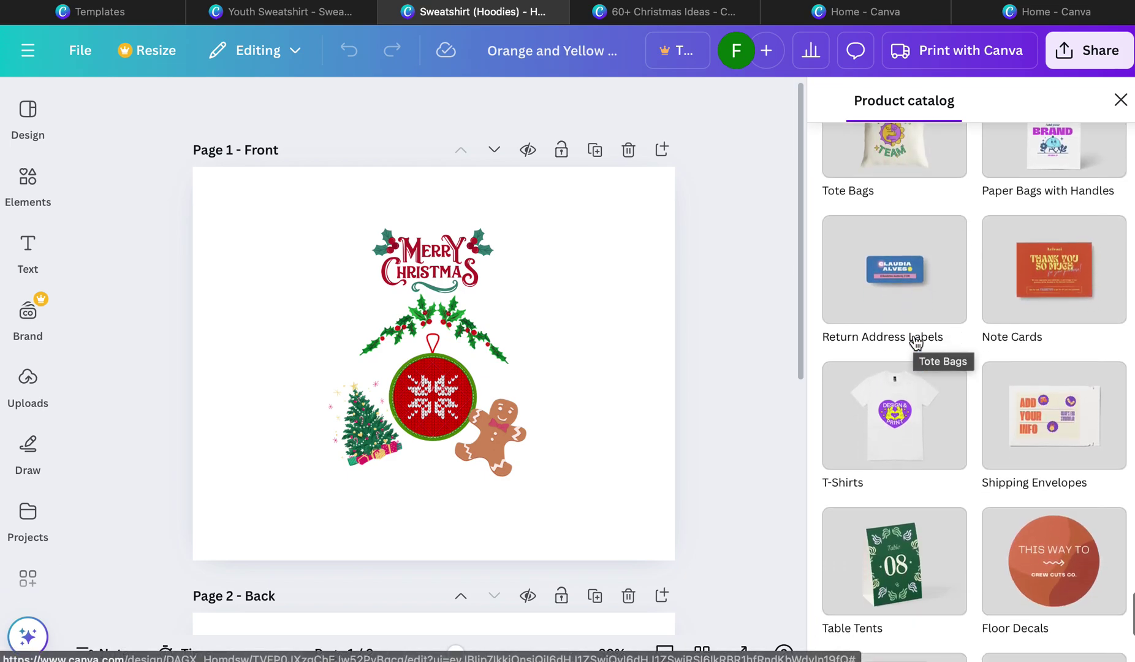
Choose T-shirts and set the back print to None
left_click(899, 407)
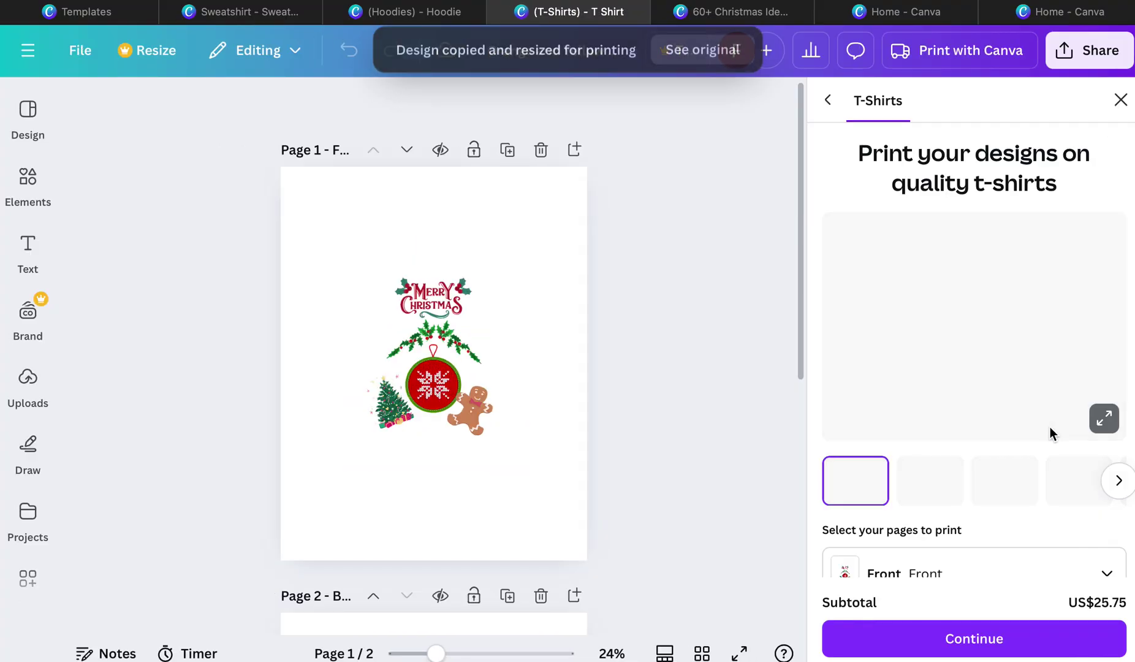
scroll(963, 411, "down", 3)
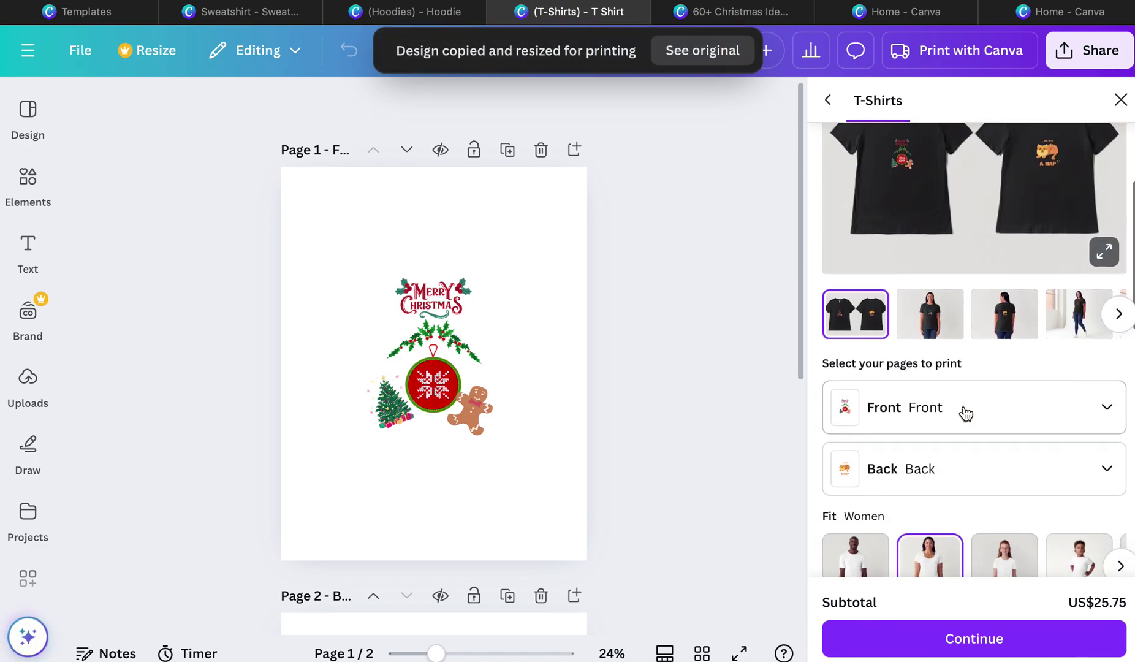
left_click(967, 463)
left_click(910, 312)
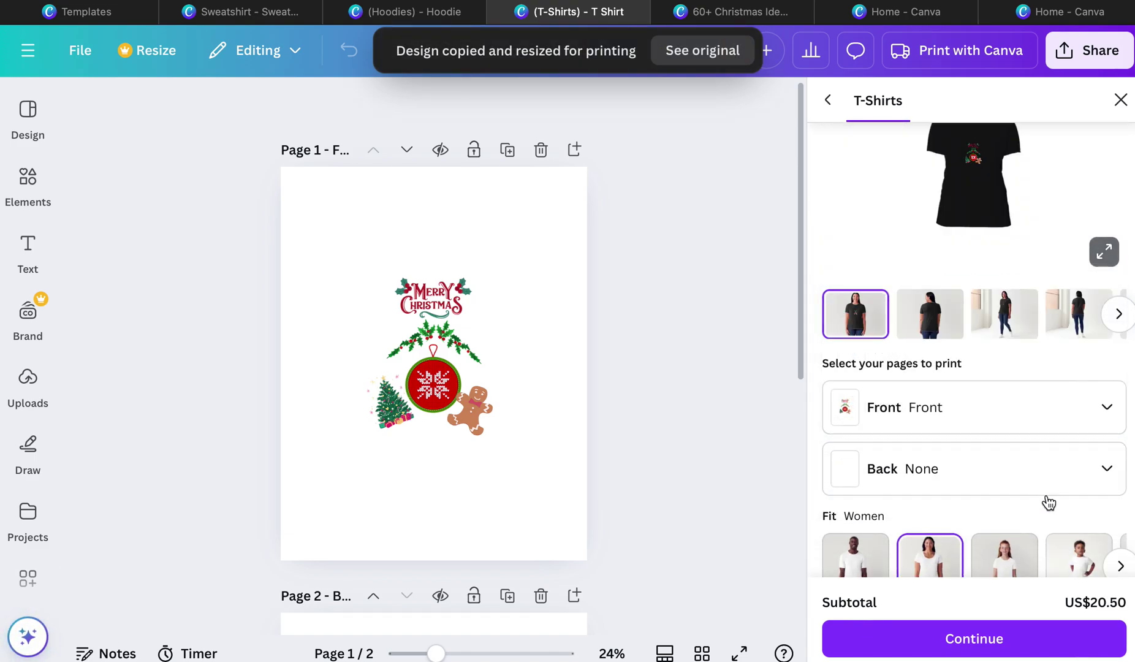
After trying red and gray, pick a white shirt in size XL and enlarge the preview
scroll(1048, 501, "down", 3)
scroll(1048, 502, "down", 1)
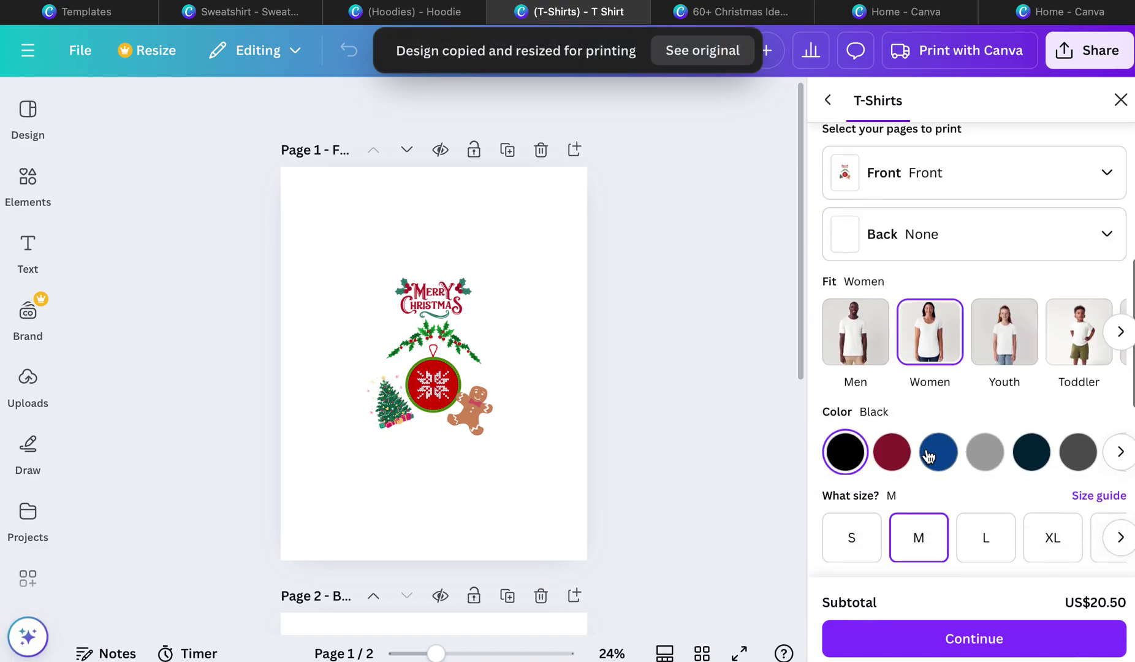
left_click(893, 456)
scroll(896, 460, "up", 1)
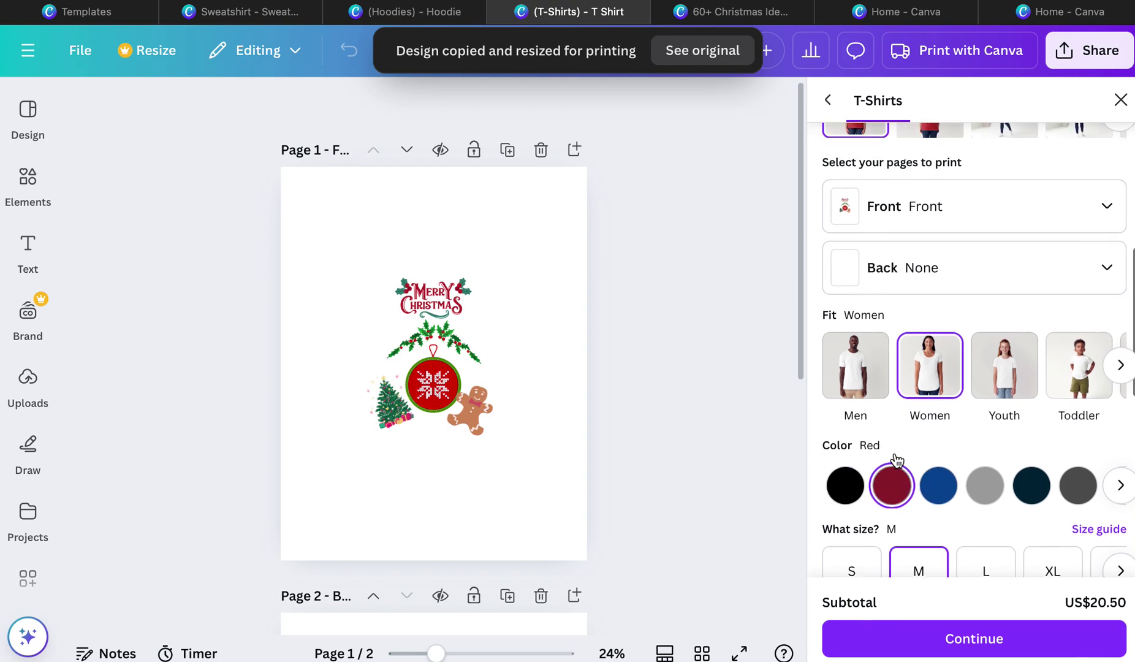
left_click(987, 485)
scroll(987, 484, "up", 4)
scroll(986, 486, "down", 4)
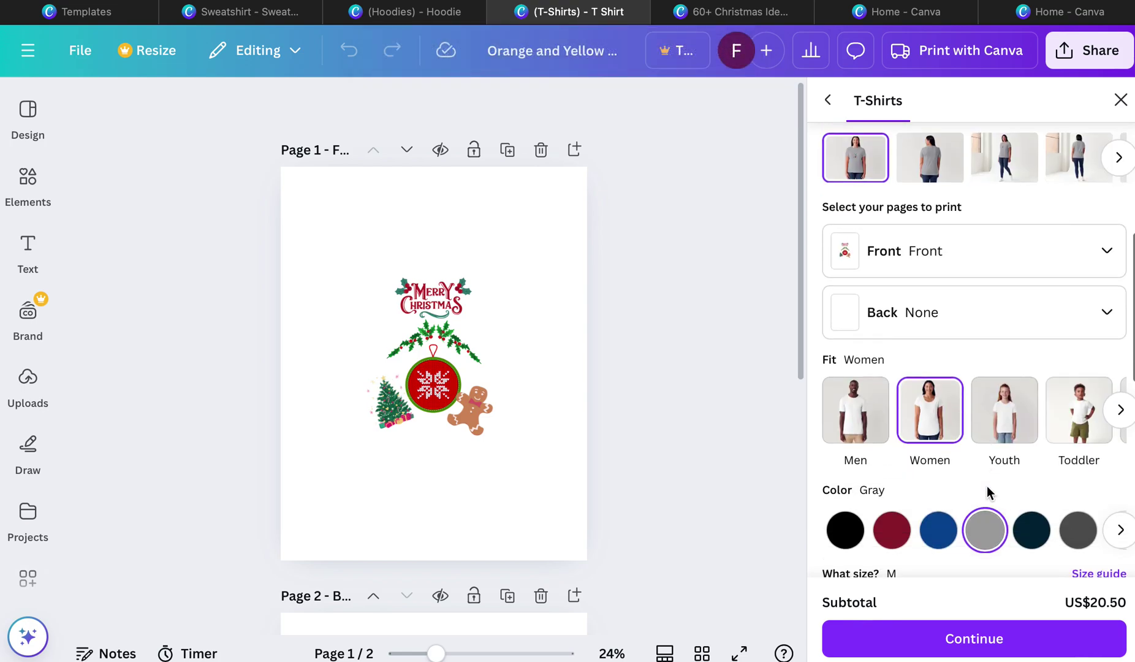
scroll(986, 486, "down", 6)
scroll(1106, 487, "up", 5)
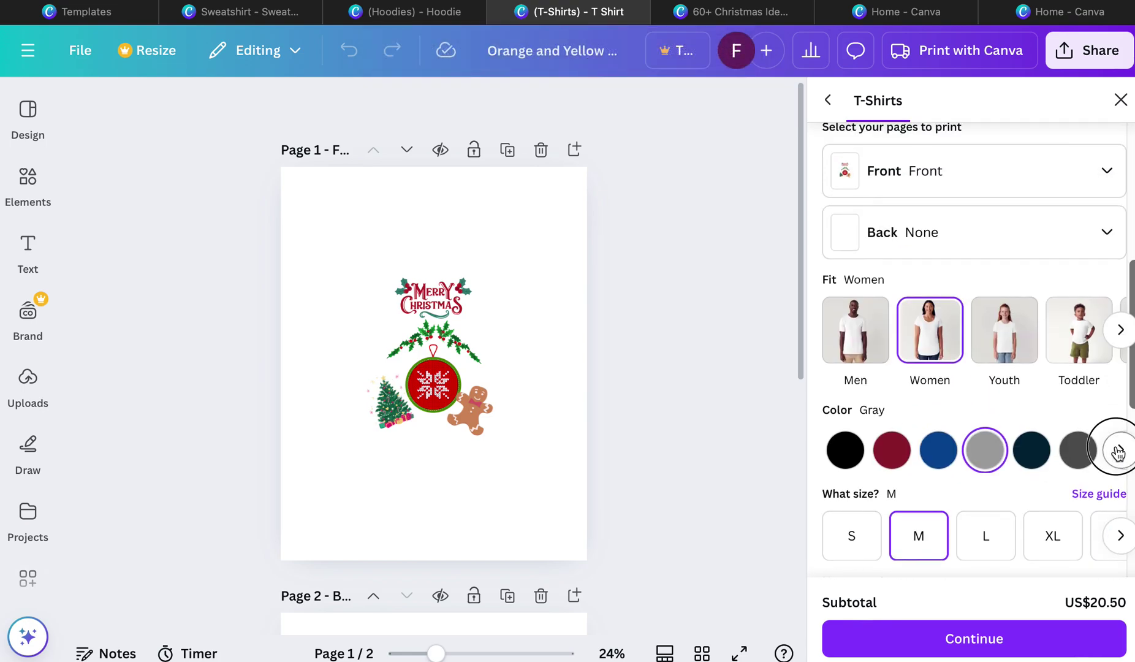
left_click(1109, 453)
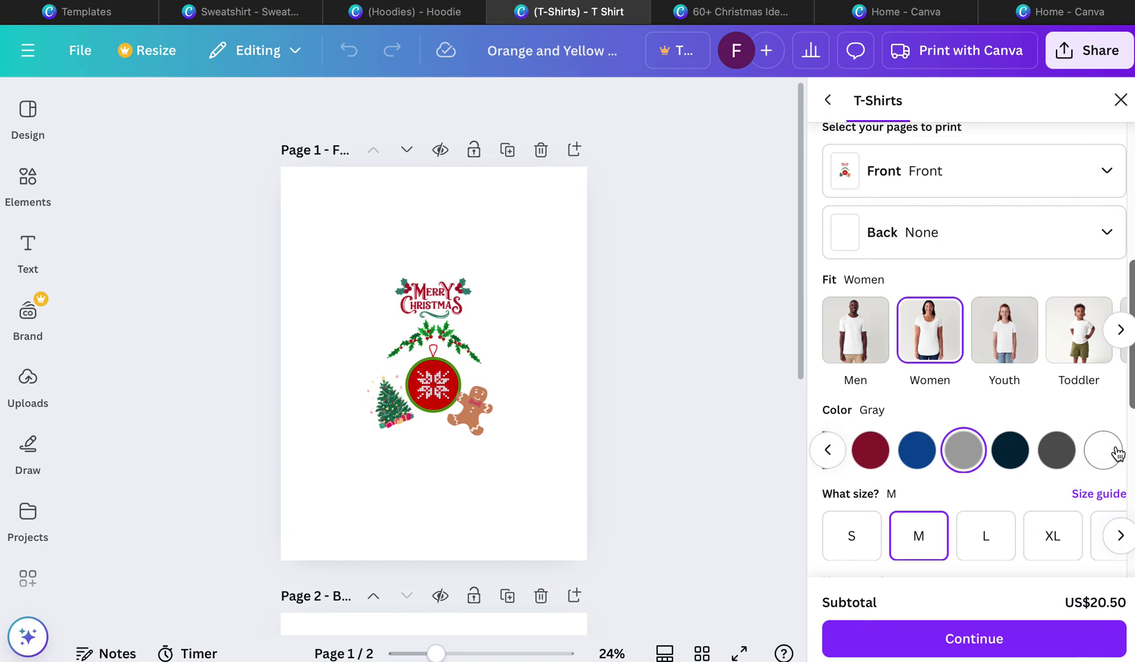
left_click(1052, 536)
scroll(1035, 490, "up", 5)
left_click(1097, 410)
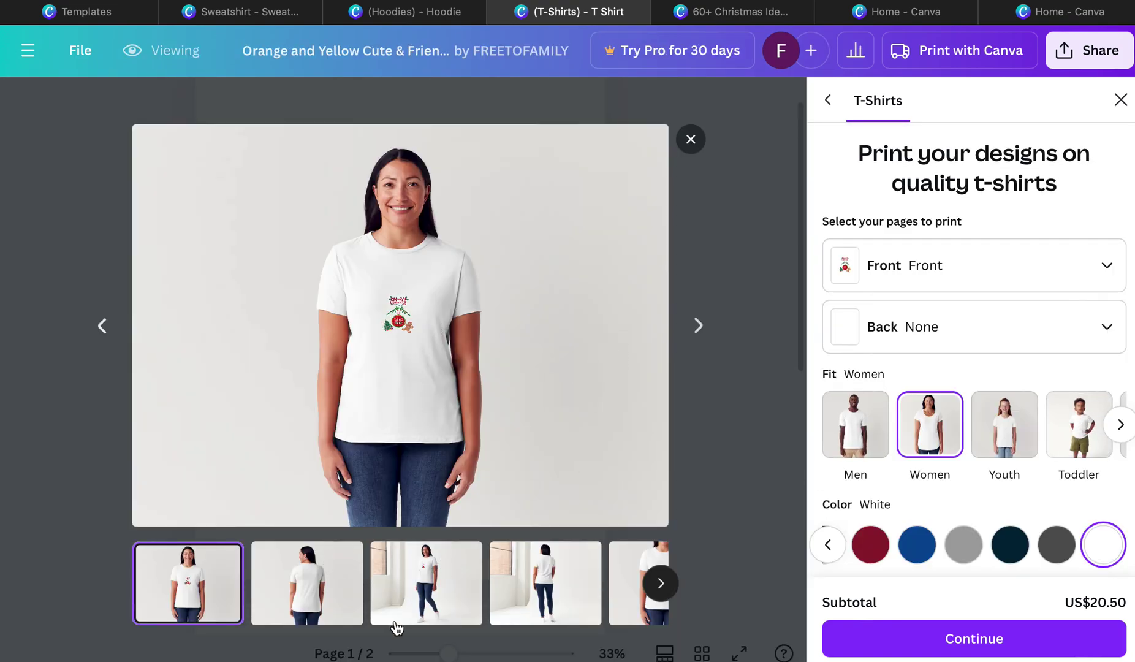
Browse the back and front close-up mockups, switch the shirt to Black, and close the preview
left_click(422, 585)
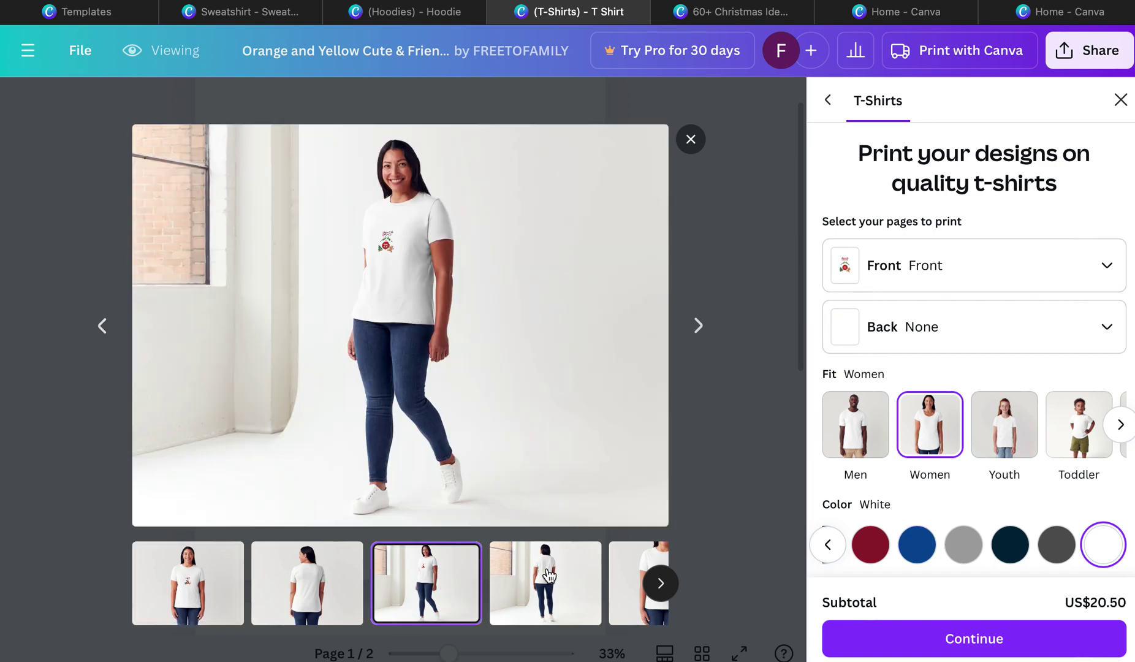
left_click(545, 573)
left_click(629, 575)
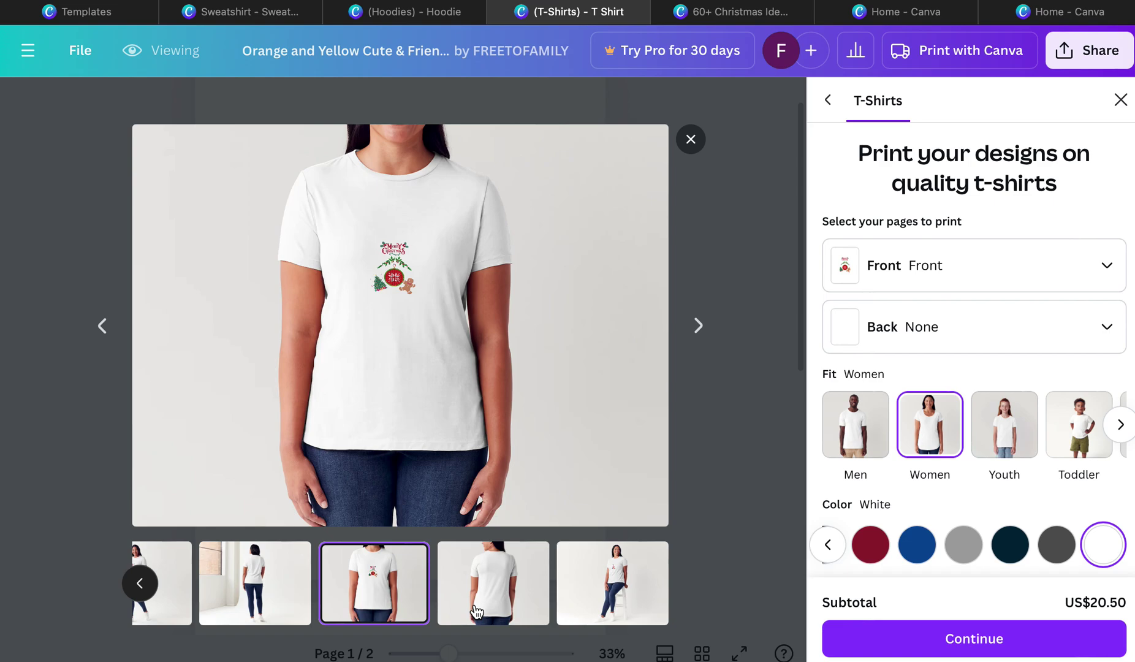
left_click(827, 544)
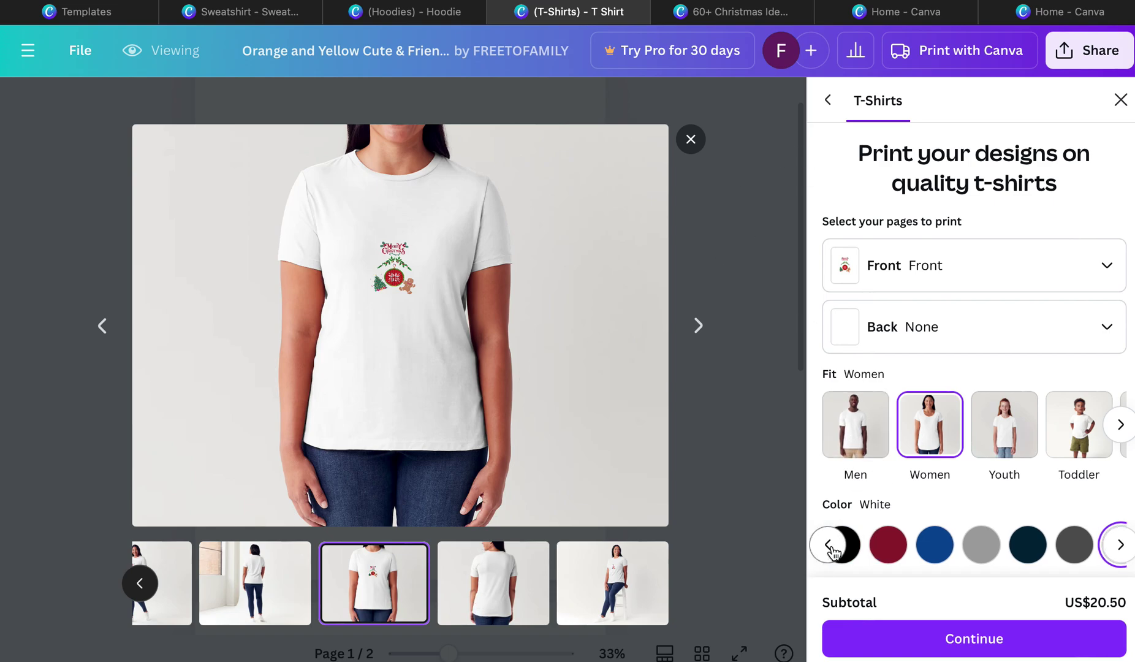
left_click(865, 548)
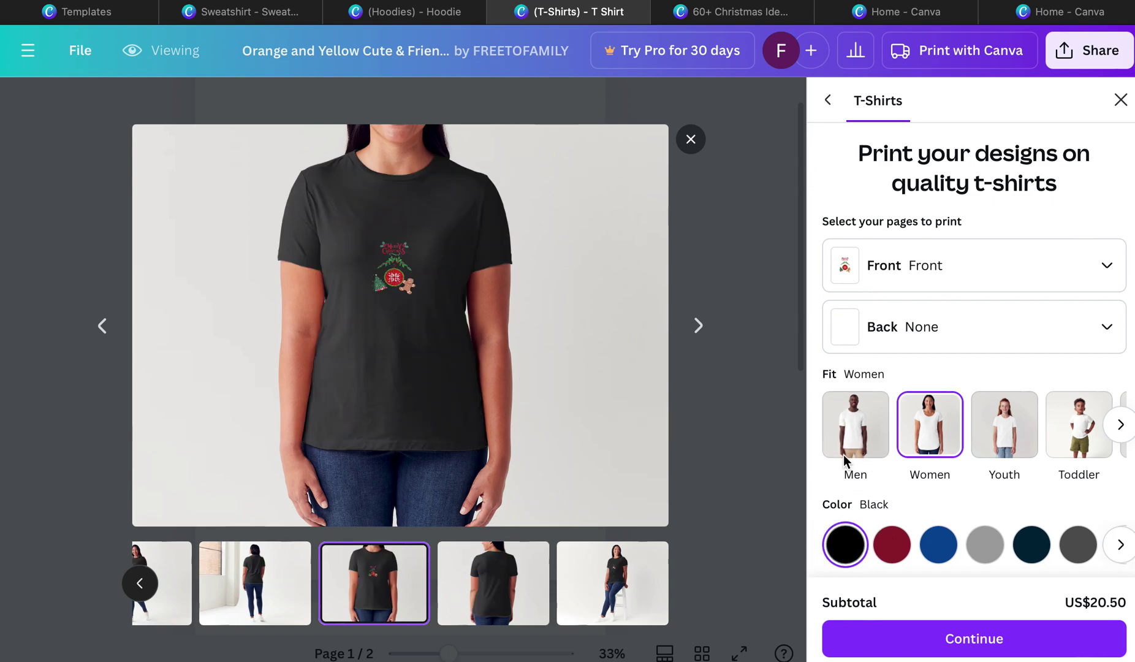
left_click(690, 141)
Select all Christmas elements, scale them up several times, and centre them on the page
left_click_drag(375, 190, 482, 486)
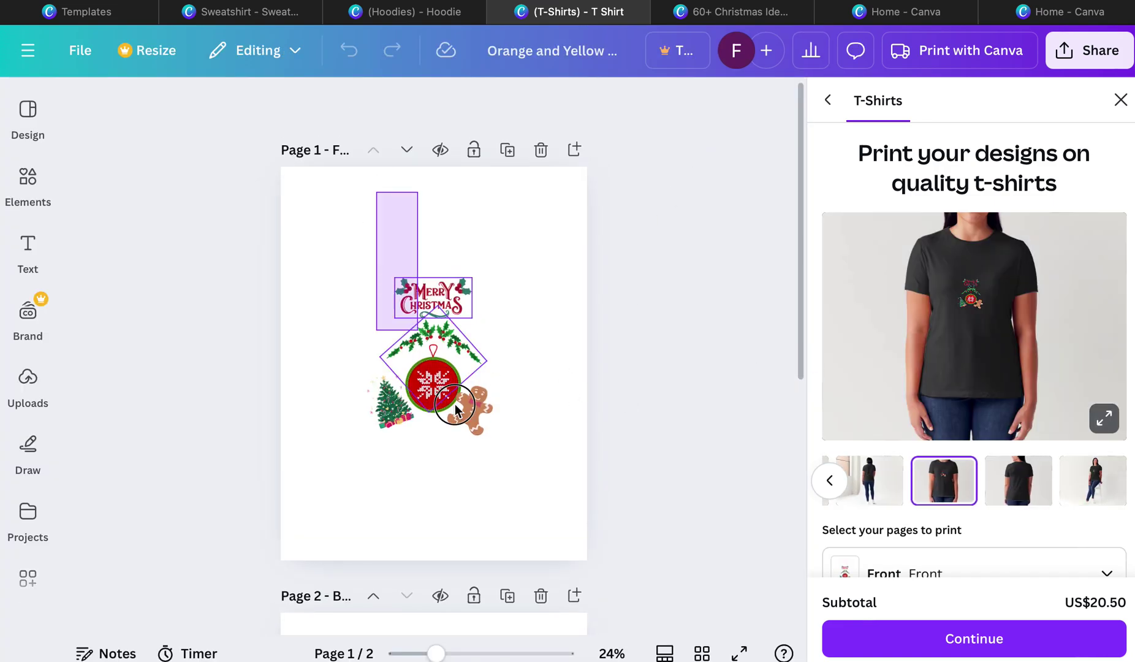
left_click_drag(360, 438, 278, 529)
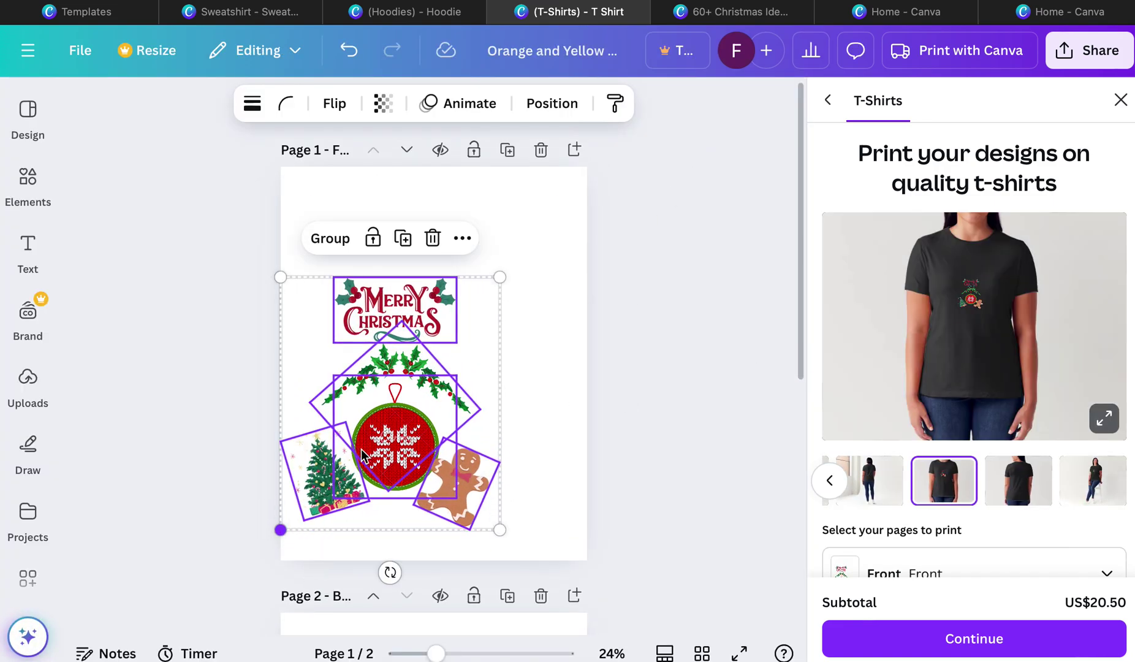
left_click_drag(366, 448, 425, 383)
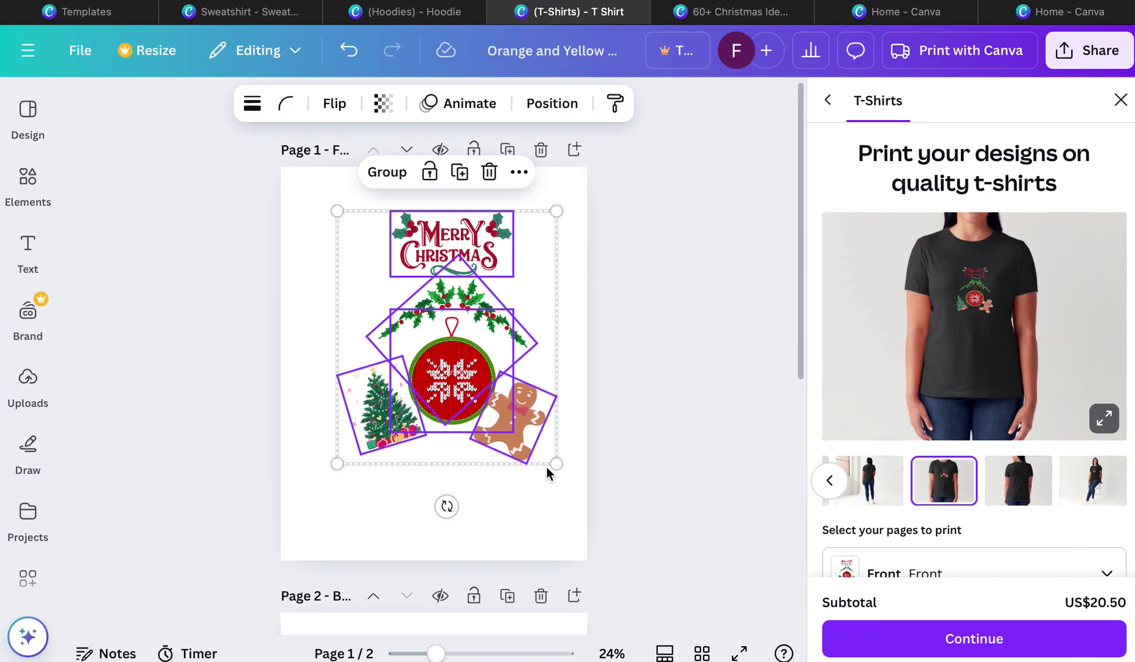
left_click_drag(556, 464, 597, 507)
left_click_drag(550, 442, 513, 448)
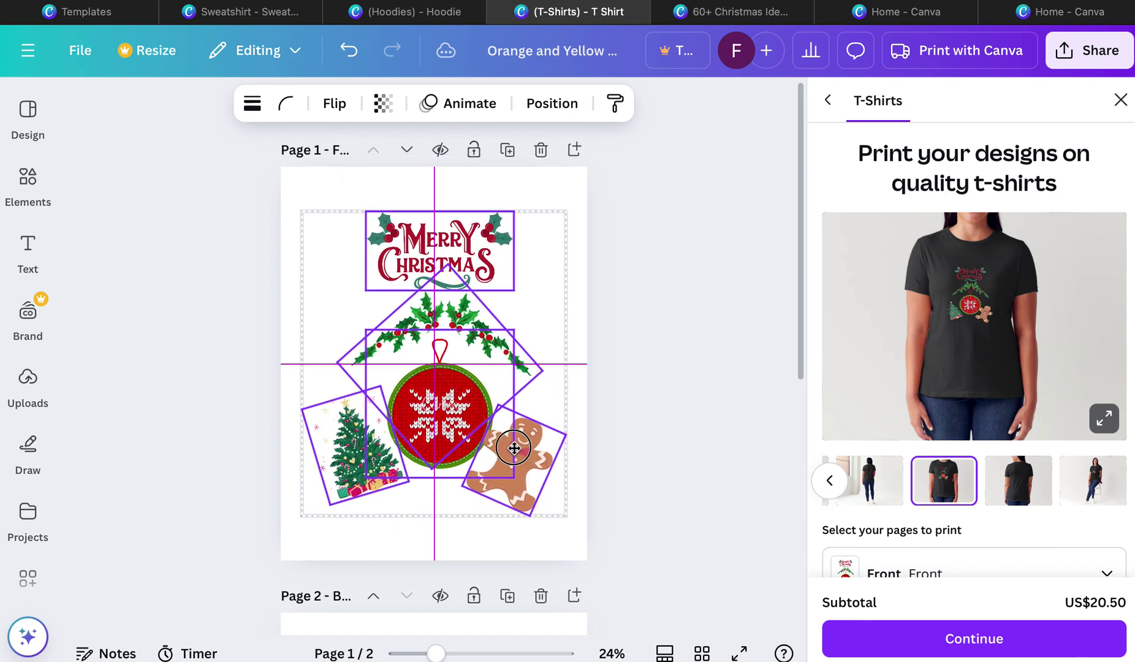
left_click(695, 420)
left_click_drag(239, 203, 644, 564)
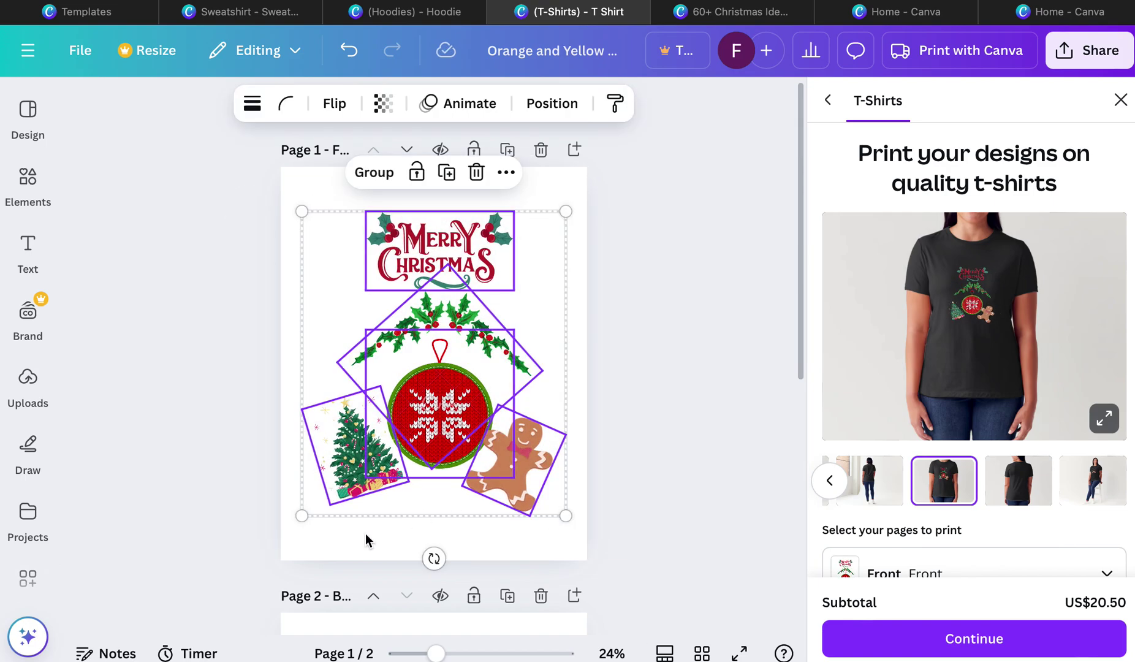
left_click_drag(301, 515, 294, 528)
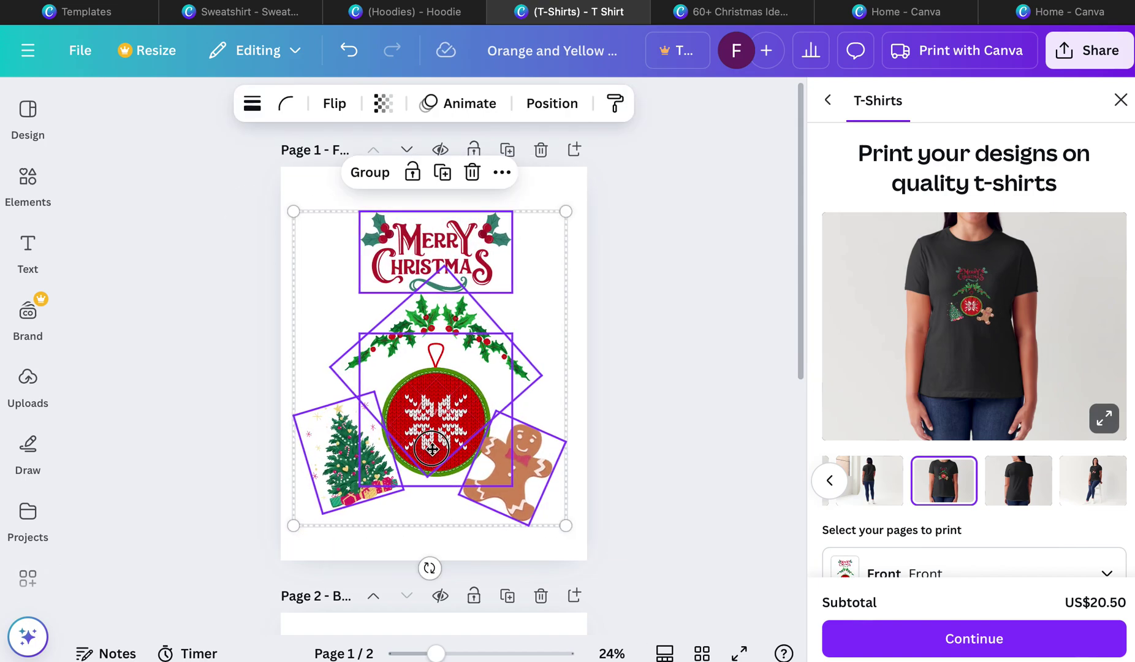
left_click_drag(420, 449, 428, 444)
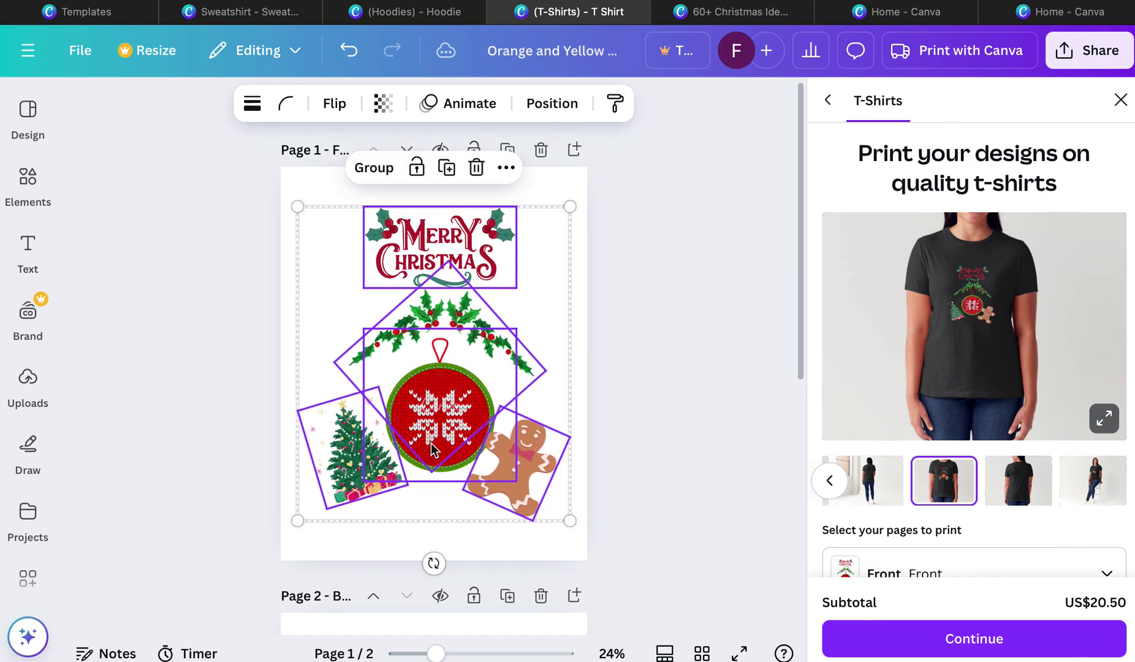
Open the enlarged mockup and switch the shirt from gray to white
left_click(1106, 422)
left_click(997, 545)
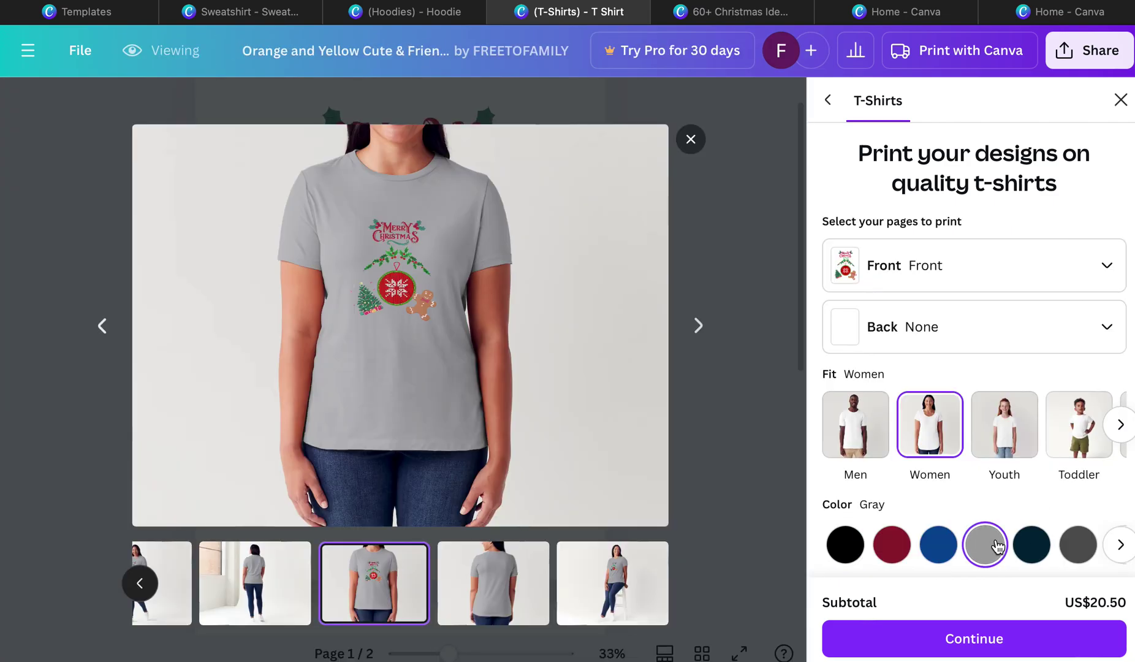
left_click(1120, 545)
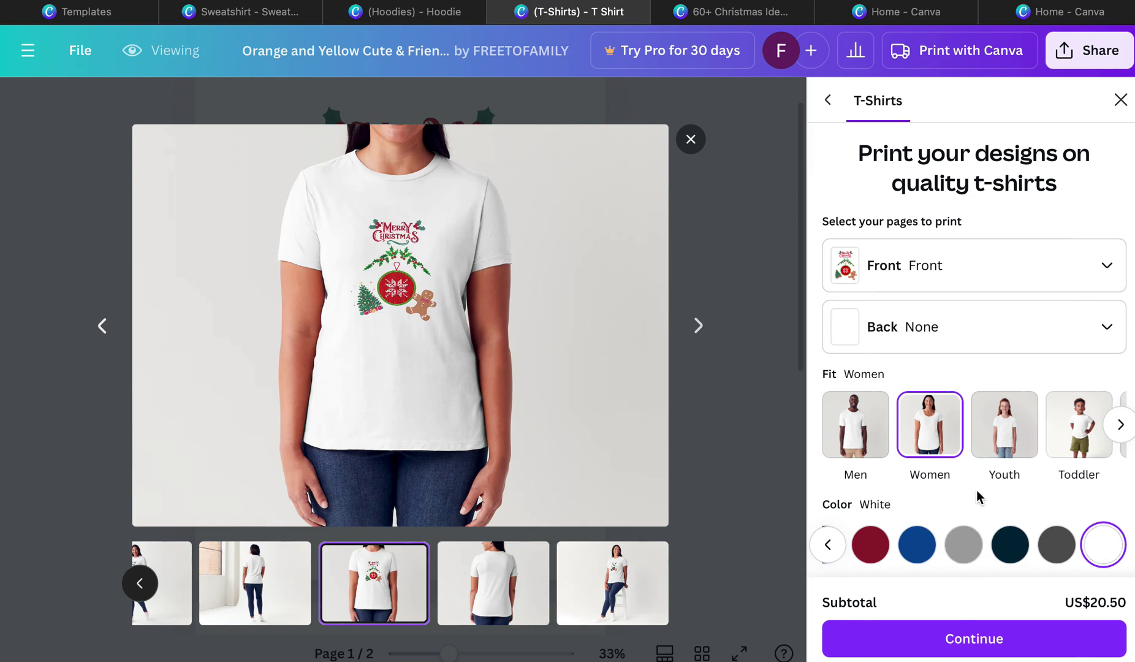
scroll(978, 495, "down", 5)
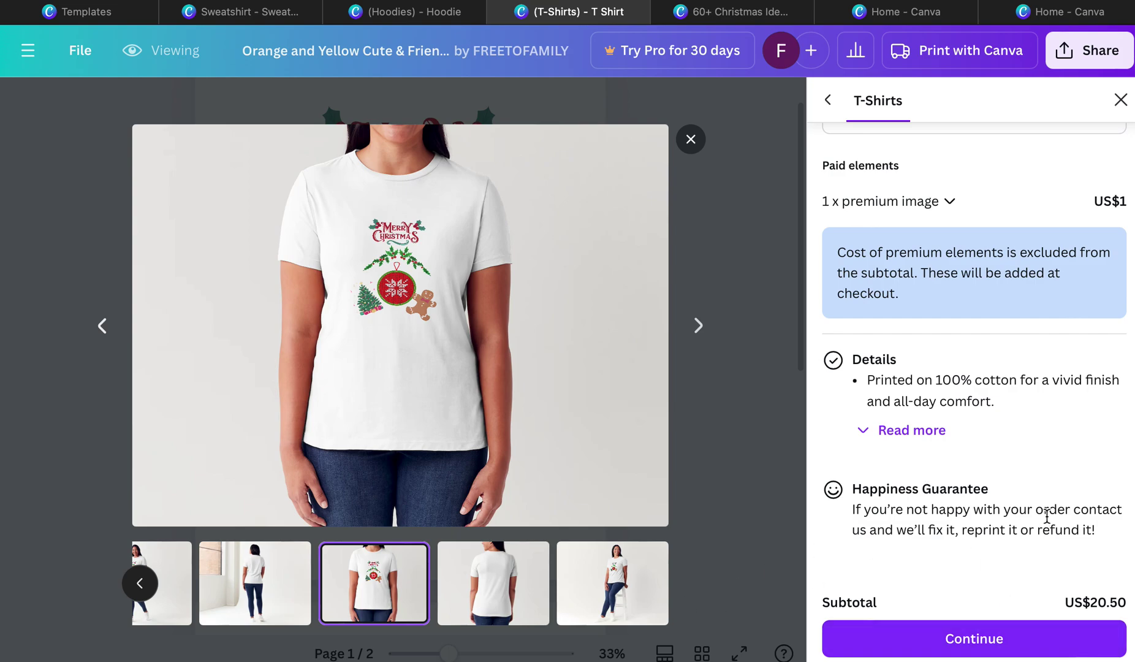
scroll(1045, 515, "up", 1)
scroll(1045, 515, "up", 4)
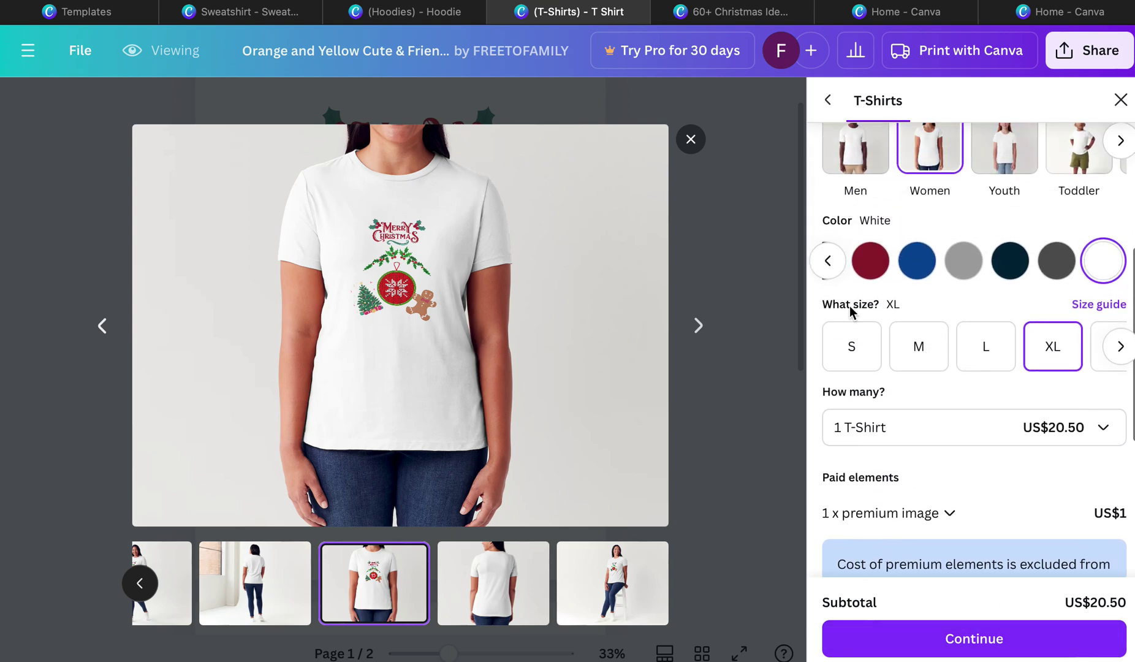
scroll(850, 312, "up", 5)
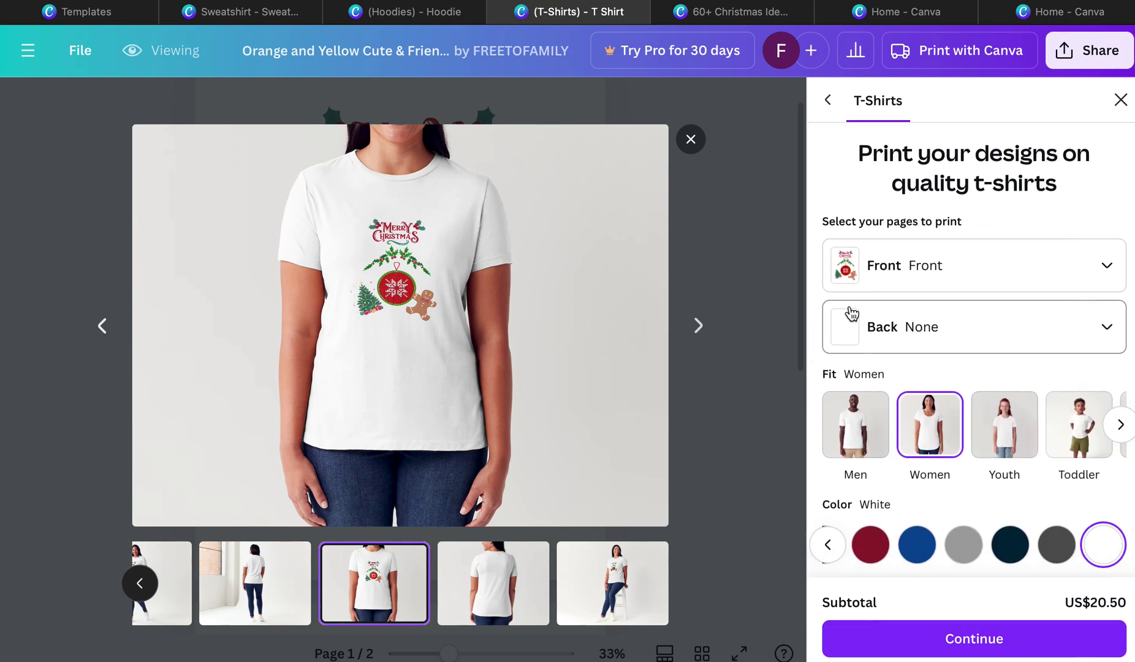
left_click(692, 141)
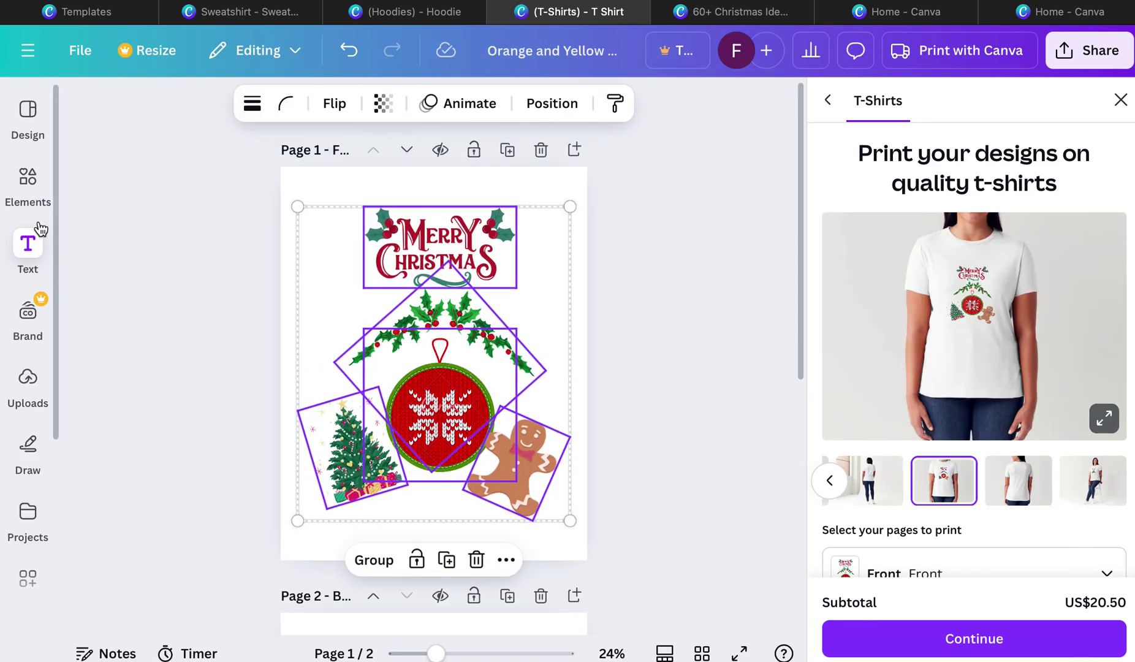
left_click(27, 181)
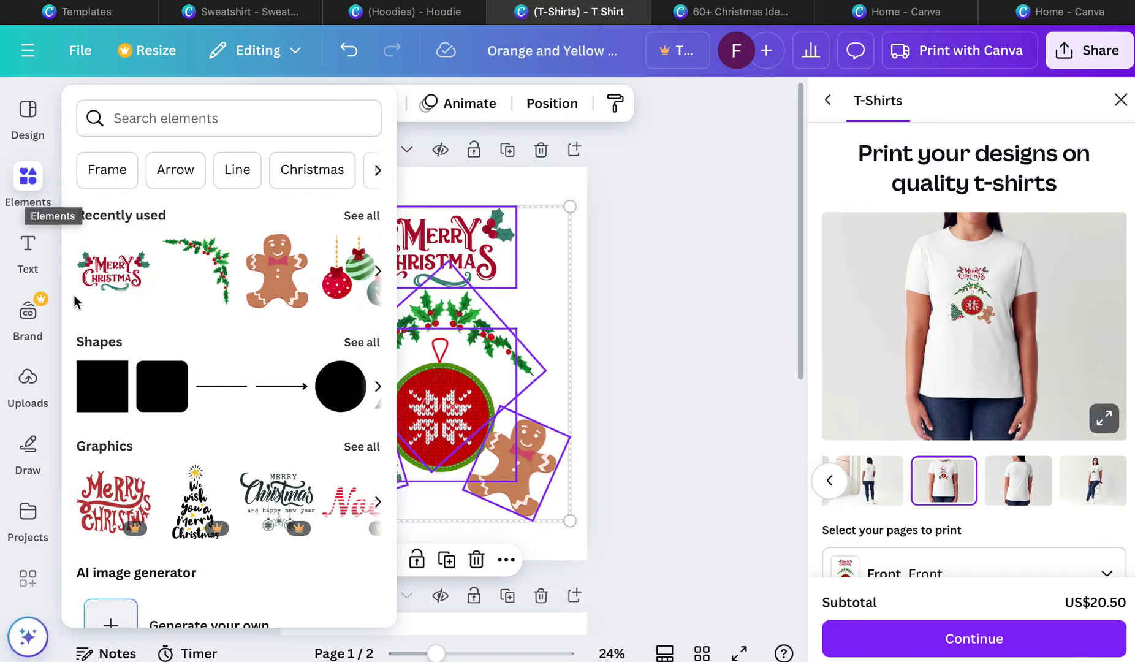
left_click(27, 380)
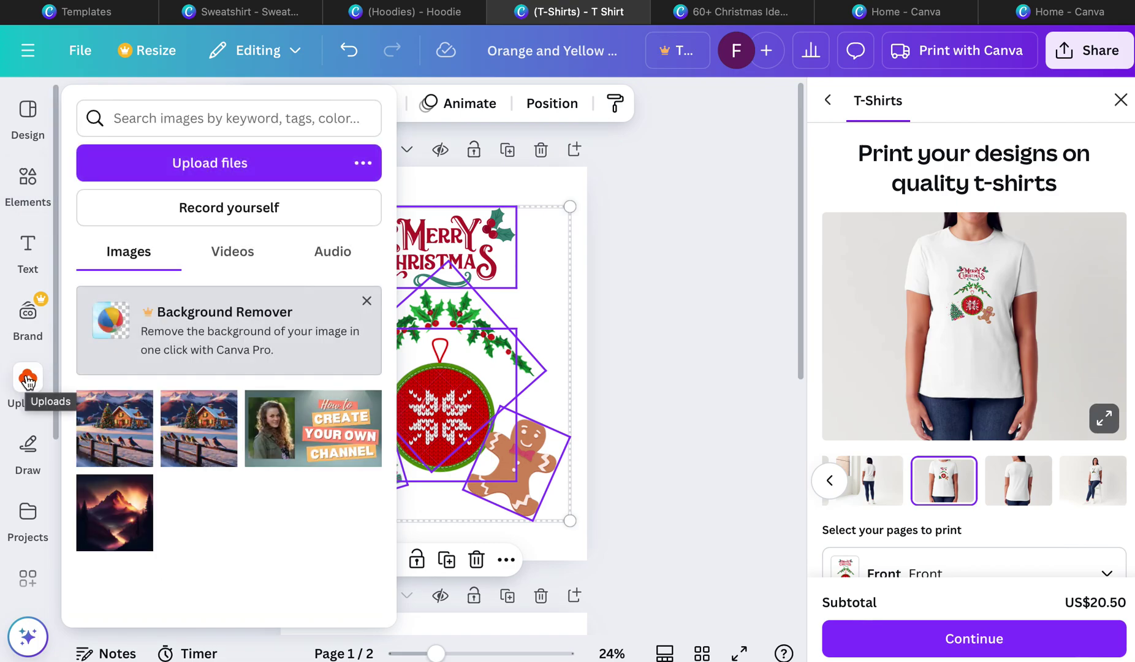
left_click(681, 234)
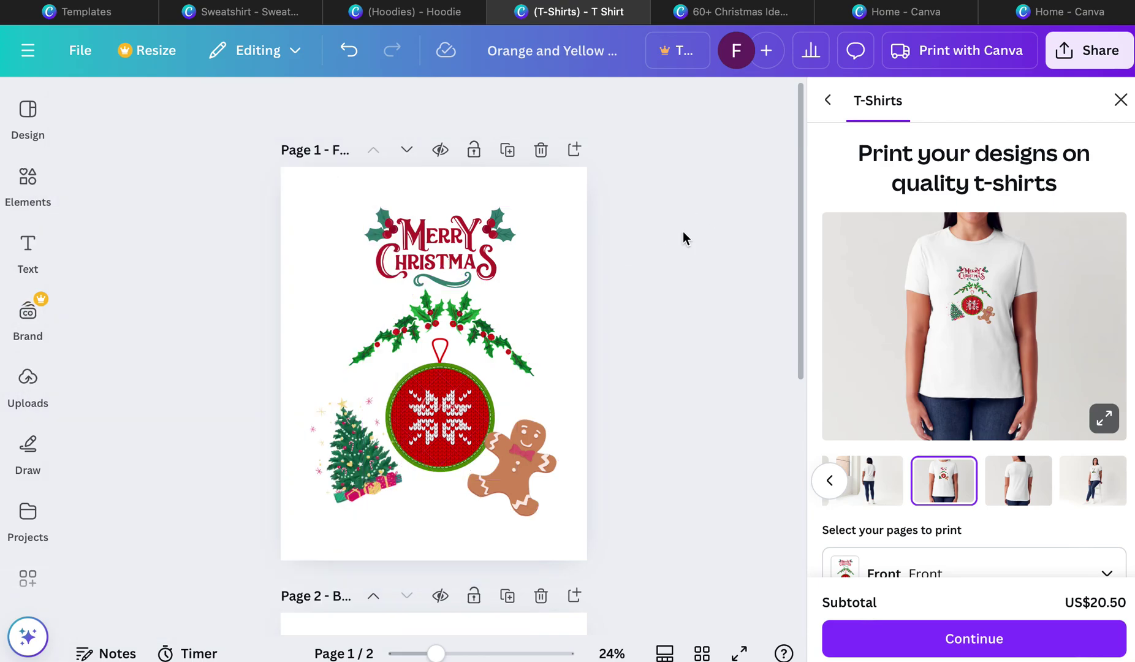